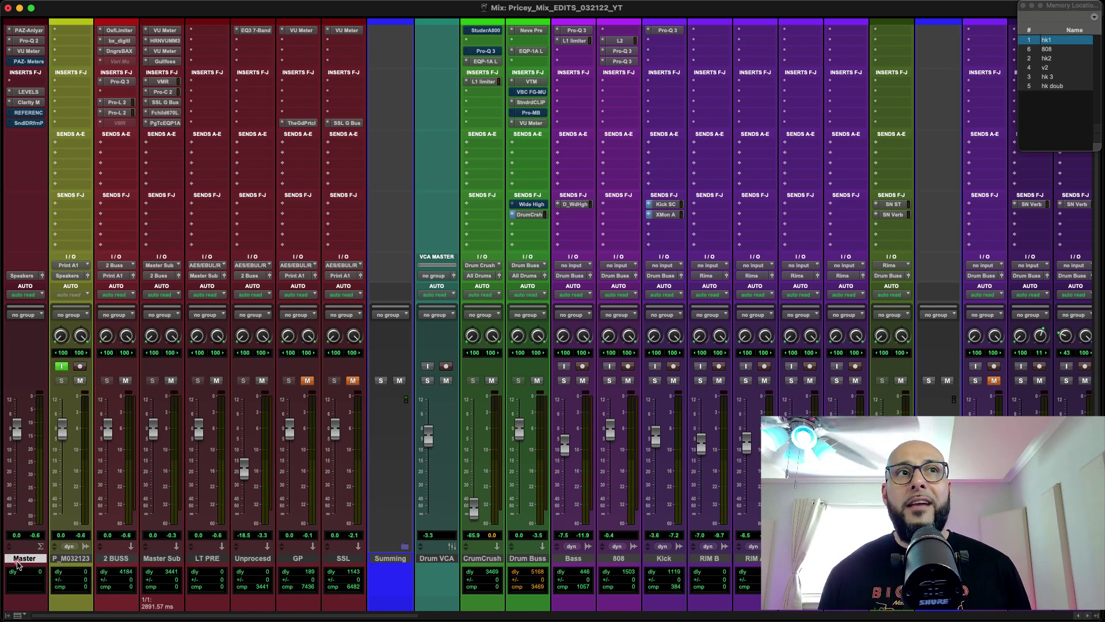
- Inspect the PAZ Analyzer, Pro-Q 2, VU Meter and PAZ Meters inserts on the Master track, closing the plug-in window when done
{"action": "scroll", "coordinate": [15, 568], "scroll_direction": "up", "scroll_amount": 2}
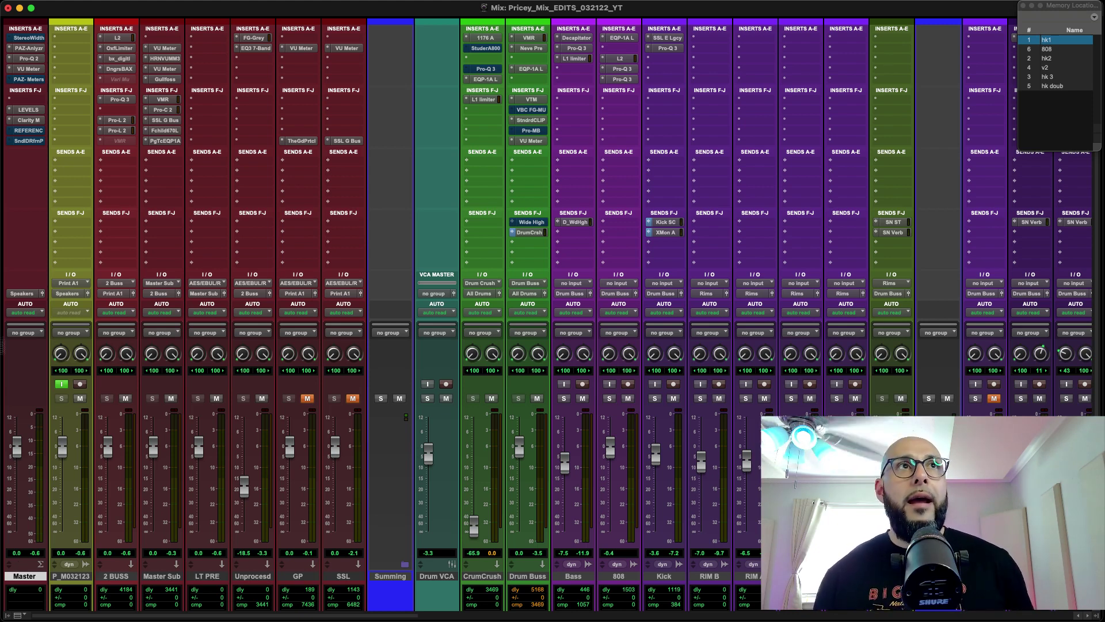
{"action": "left_click", "coordinate": [39, 49]}
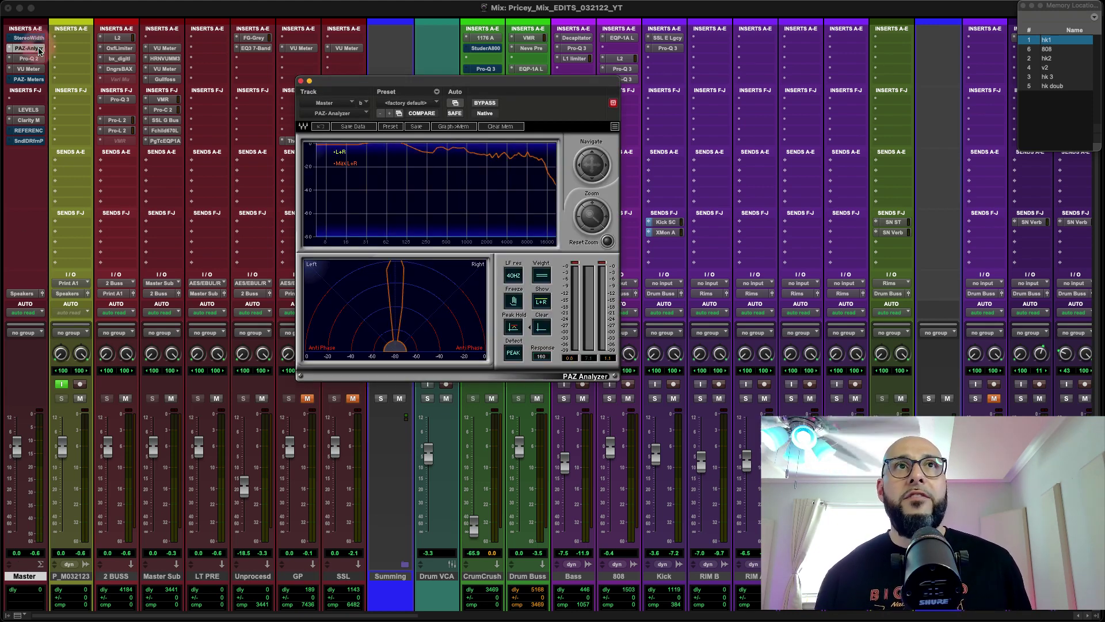
{"action": "left_click", "coordinate": [32, 59]}
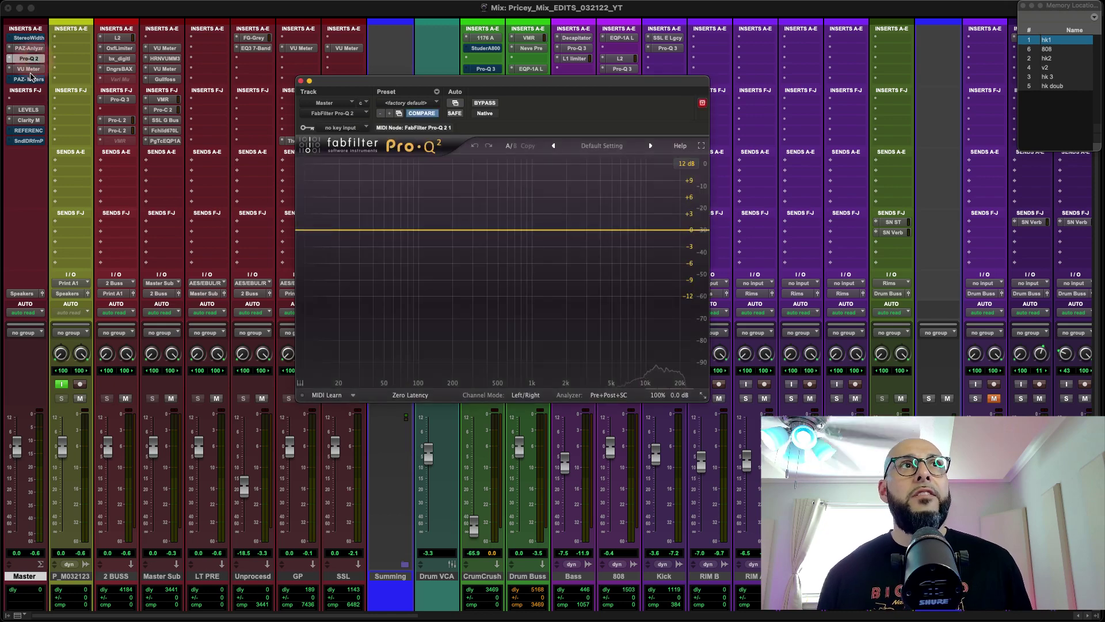
{"action": "left_click", "coordinate": [29, 68]}
{"action": "left_click", "coordinate": [29, 80]}
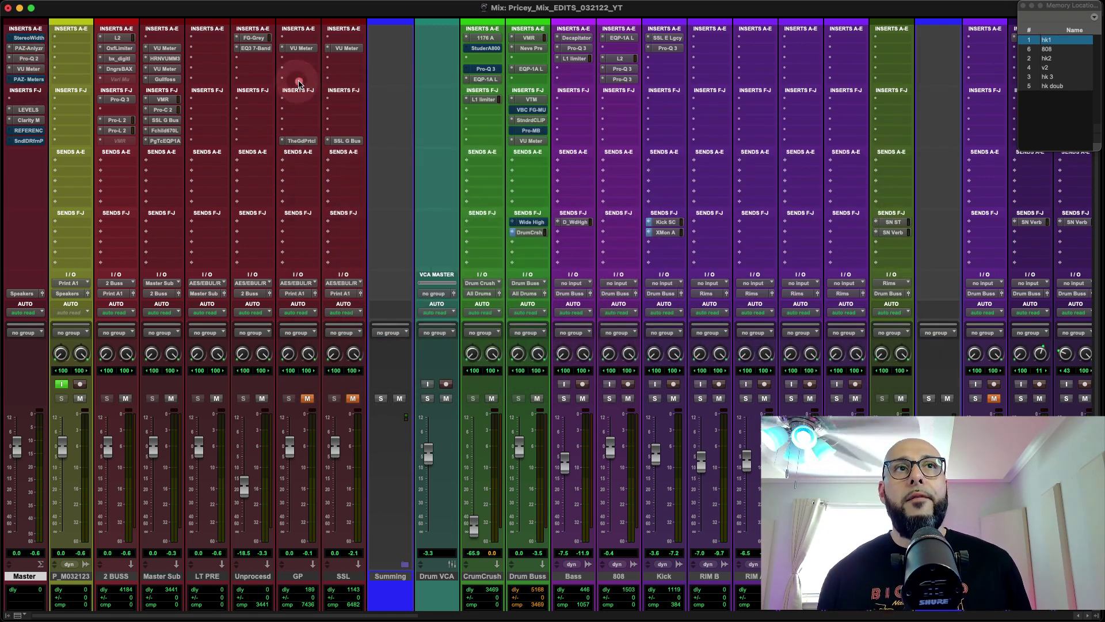
{"action": "left_click", "coordinate": [300, 82]}
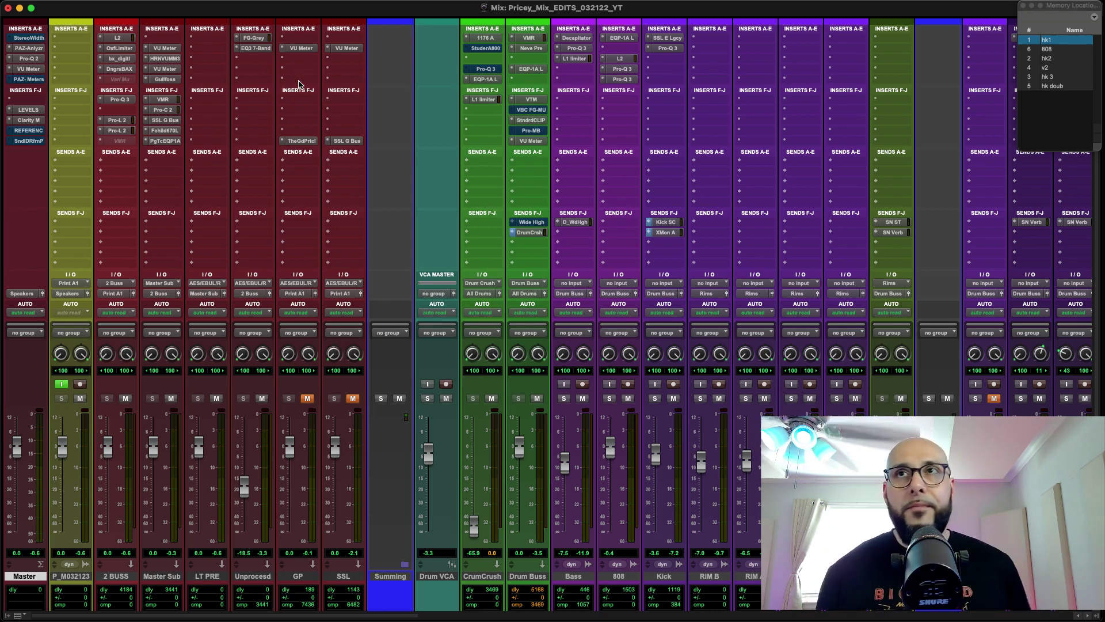
- Select the 2 BUSS and Master Sub tracks together
{"action": "left_click", "coordinate": [167, 578]}
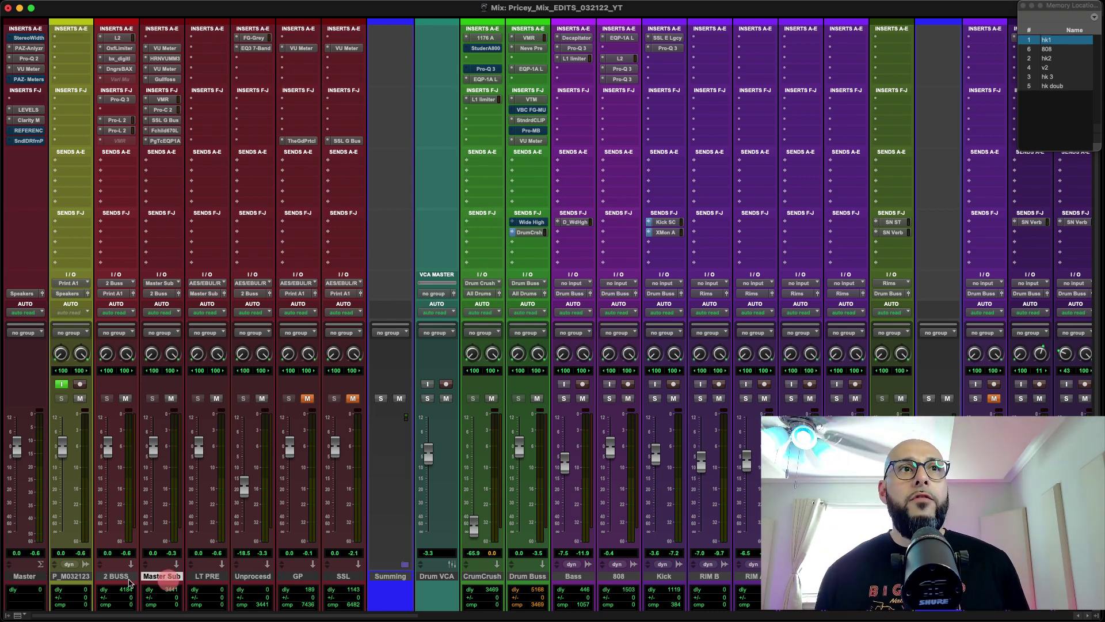
{"action": "left_click", "coordinate": [125, 578]}
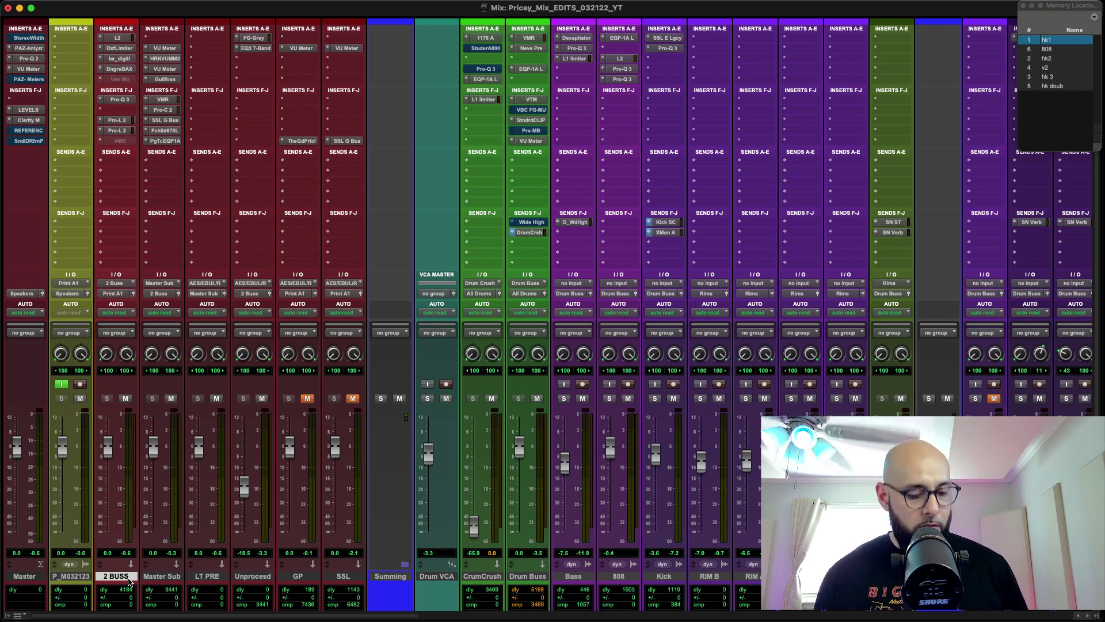
{"action": "left_click", "coordinate": [156, 583]}
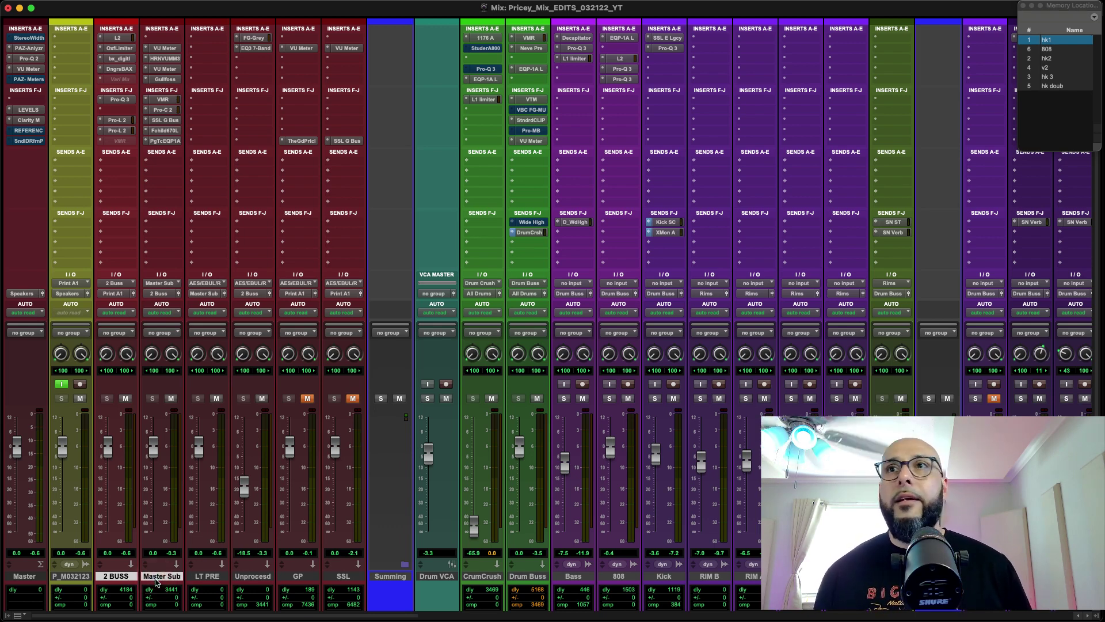
- Play the song and compare the mix with all 2 BUSS and Master Sub inserts bypassed and then re-enabled
{"action": "key", "text": "space"}
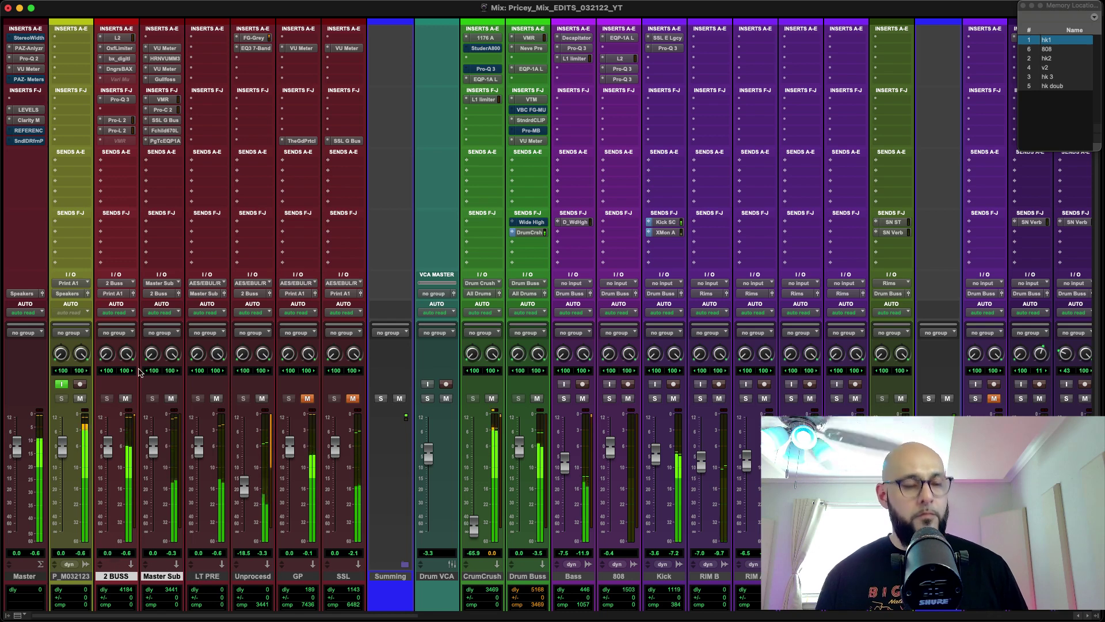
{"action": "left_click", "coordinate": [122, 39]}
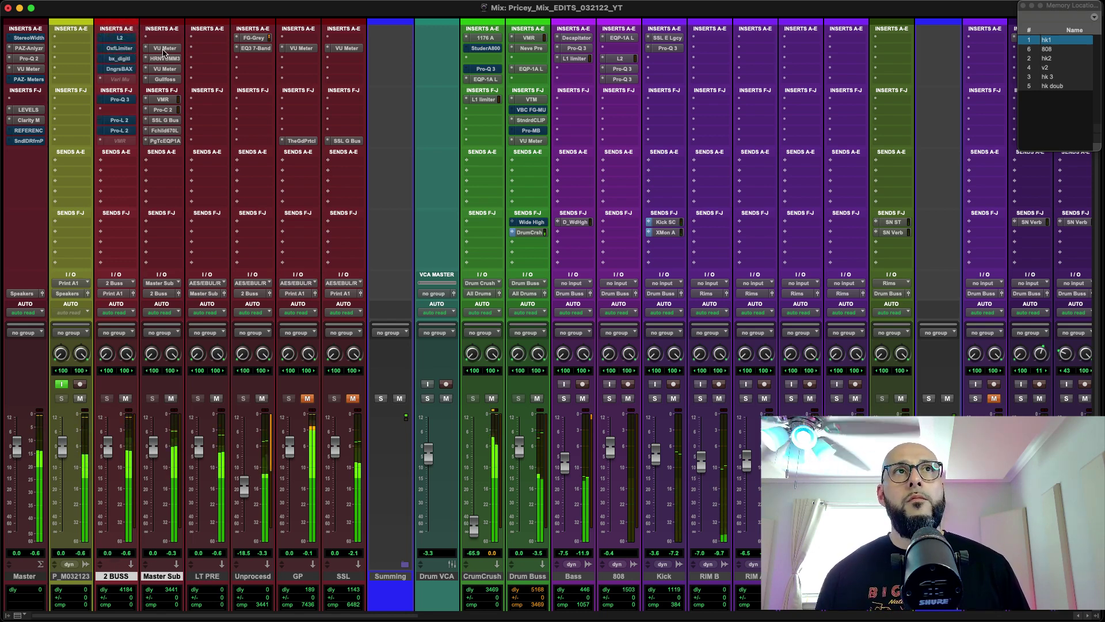
{"action": "left_click", "coordinate": [164, 50]}
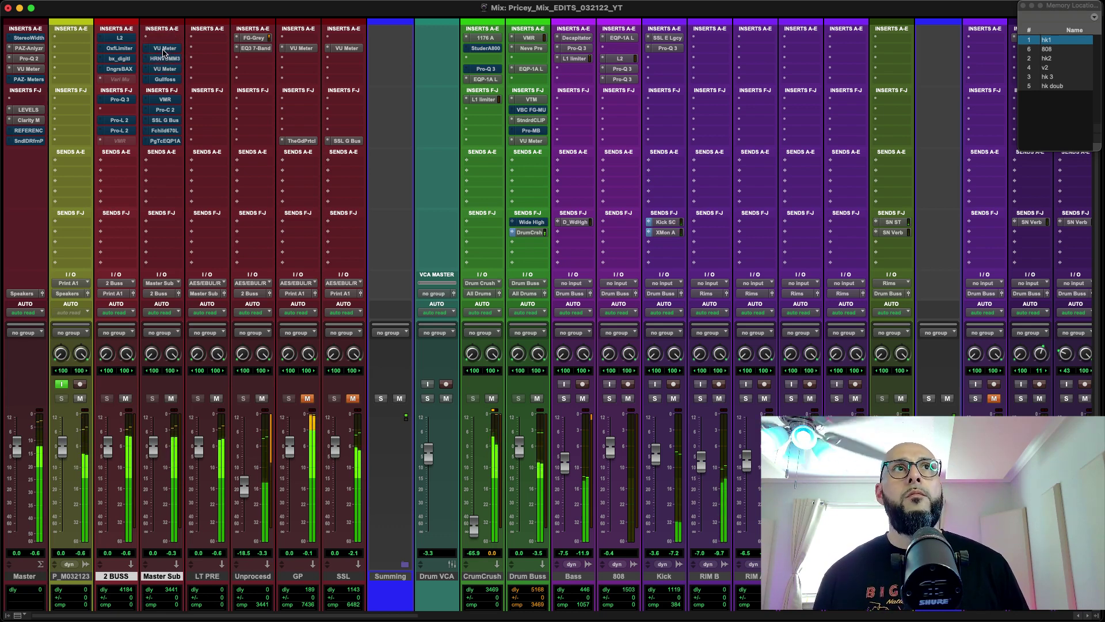
{"action": "left_click", "coordinate": [164, 49]}
{"action": "left_click", "coordinate": [117, 39]}
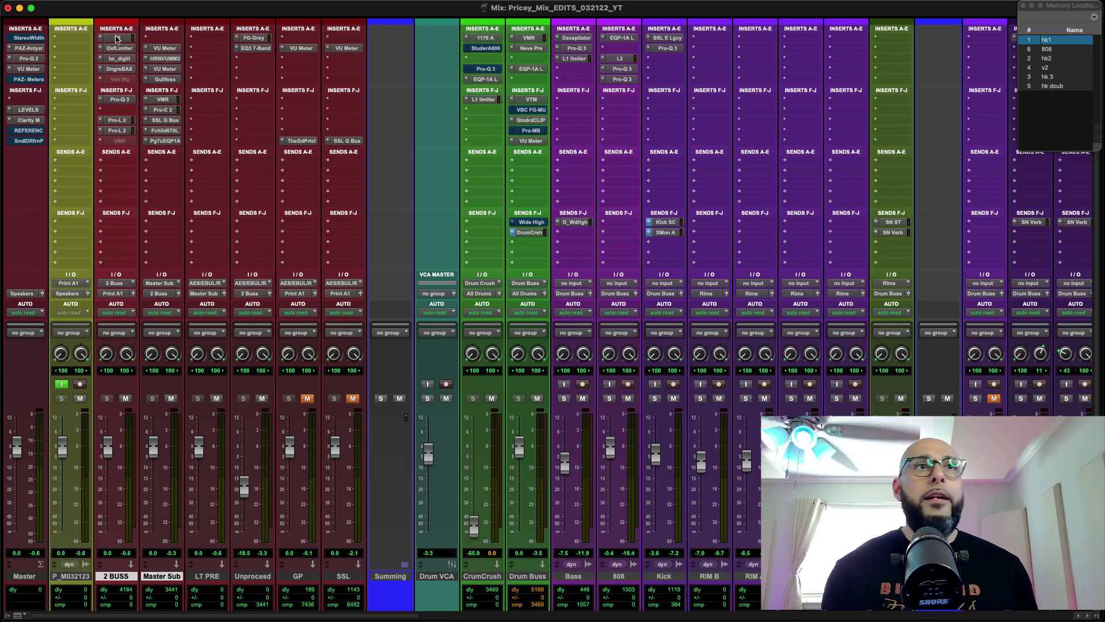
- Mute the P_M032123 print track and check the playback level on Master Sub's first VU Meter, then close its window
{"action": "left_click", "coordinate": [172, 48]}
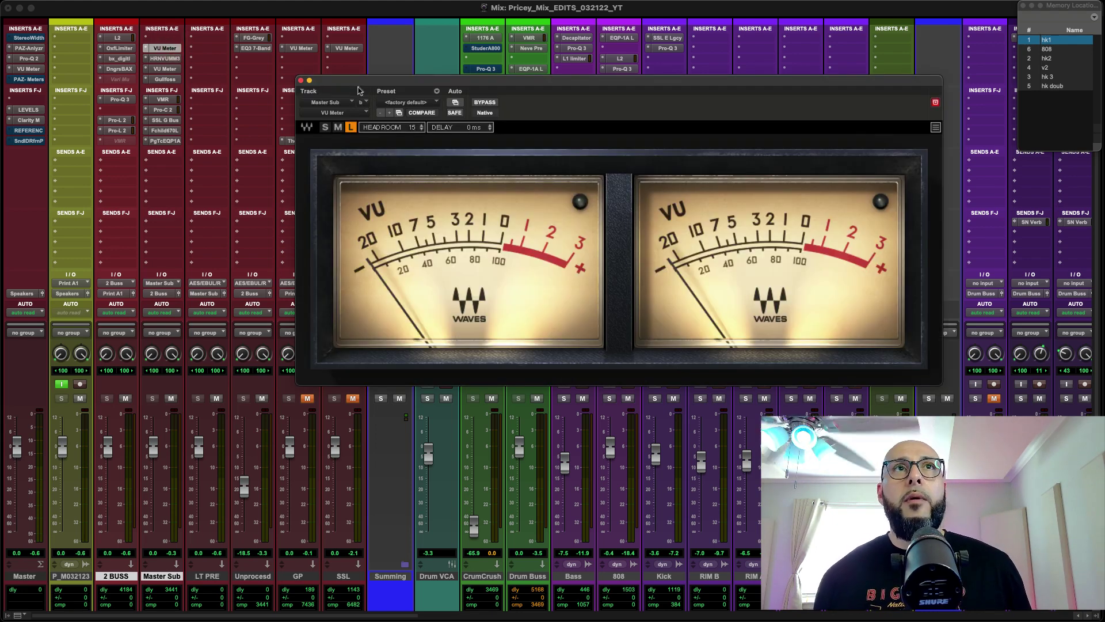
{"action": "left_click_drag", "start_coordinate": [358, 91], "coordinate": [415, 90]}
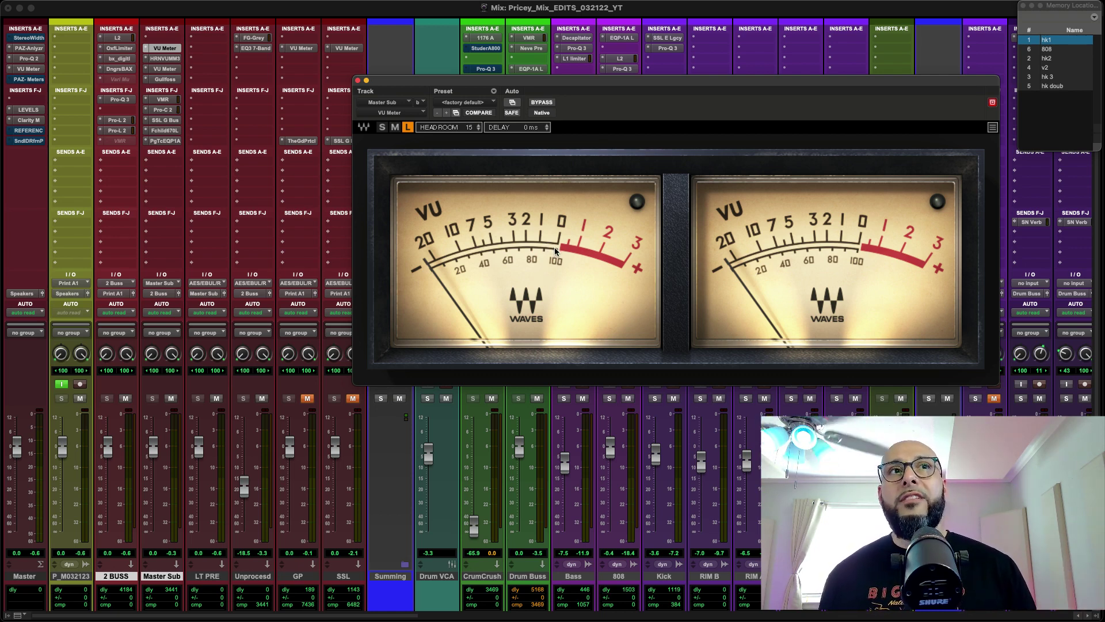
{"action": "left_click", "coordinate": [80, 399]}
{"action": "left_click", "coordinate": [80, 399]}
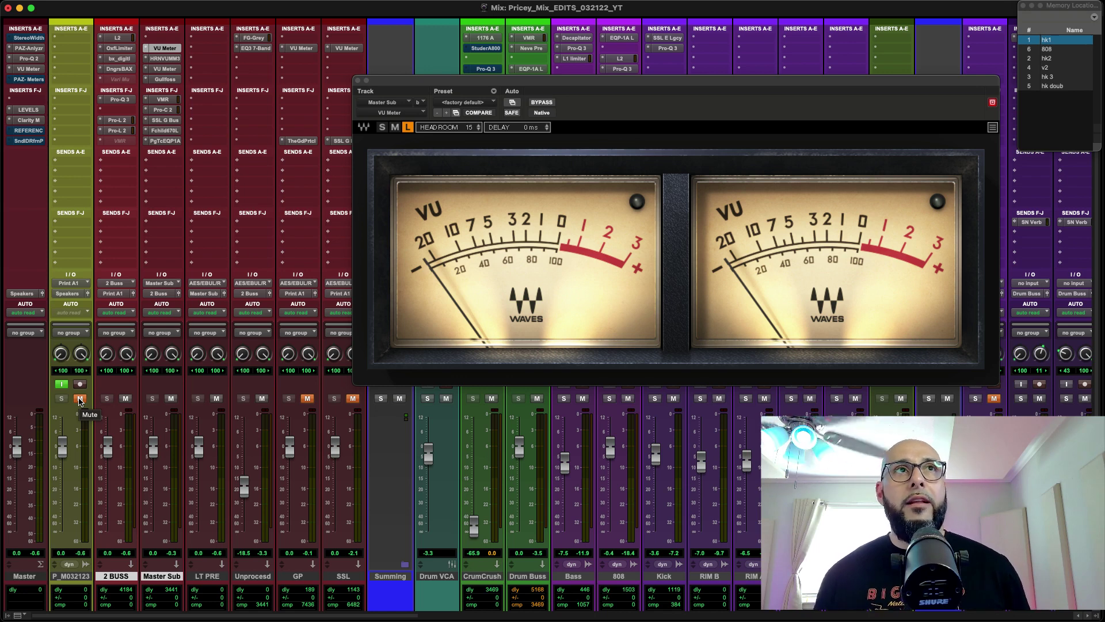
{"action": "key", "text": "space"}
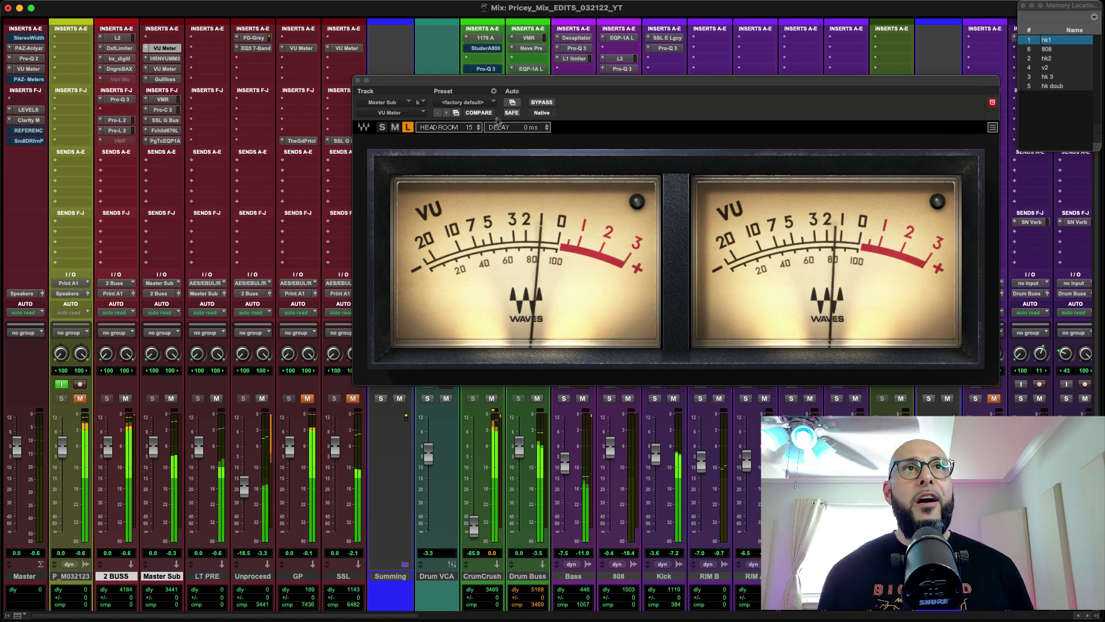
{"action": "left_click", "coordinate": [357, 84]}
- Compare the playback level in Master Sub's HoRNet VU Meter MK3 with that in the VU Meter insert directly after it
{"action": "left_click", "coordinate": [166, 58]}
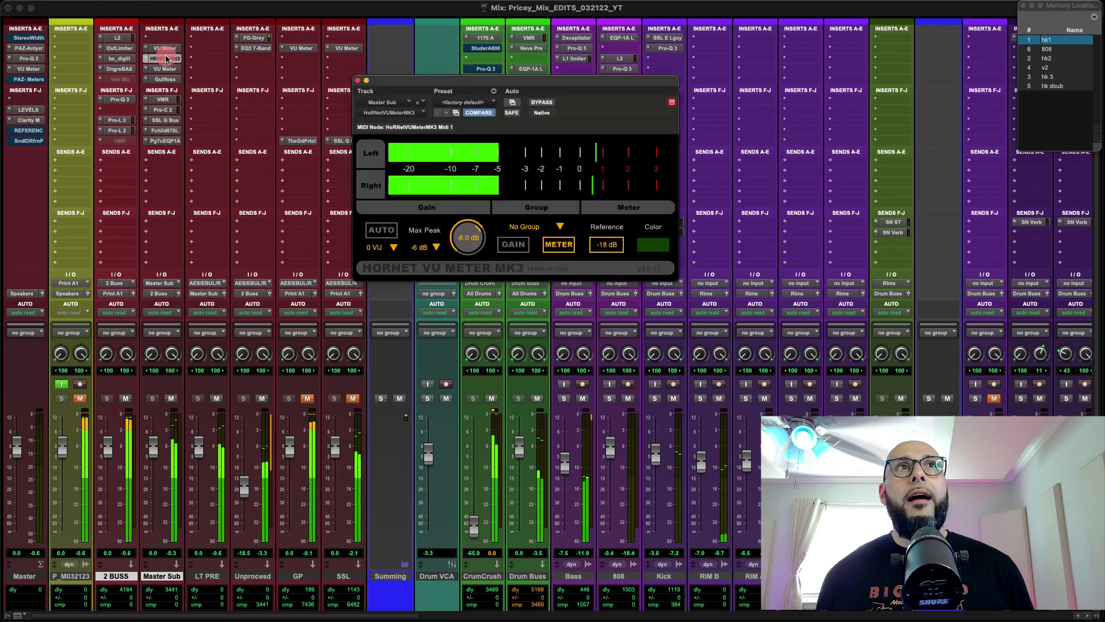
{"action": "left_click_drag", "start_coordinate": [468, 81], "coordinate": [485, 125]}
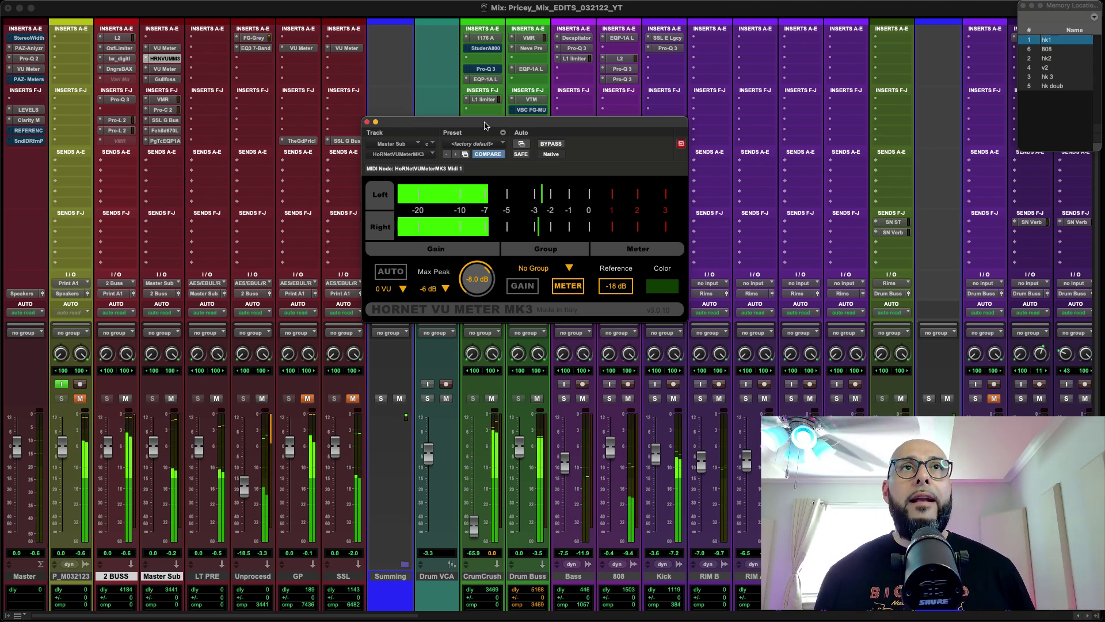
{"action": "left_click", "coordinate": [366, 122]}
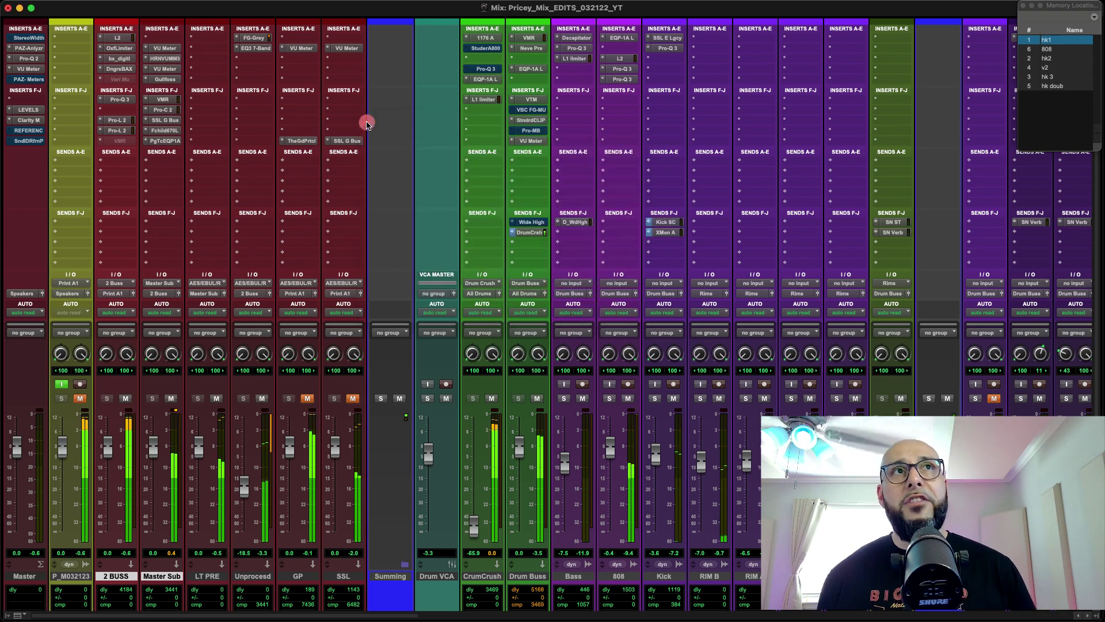
{"action": "left_click", "coordinate": [167, 68]}
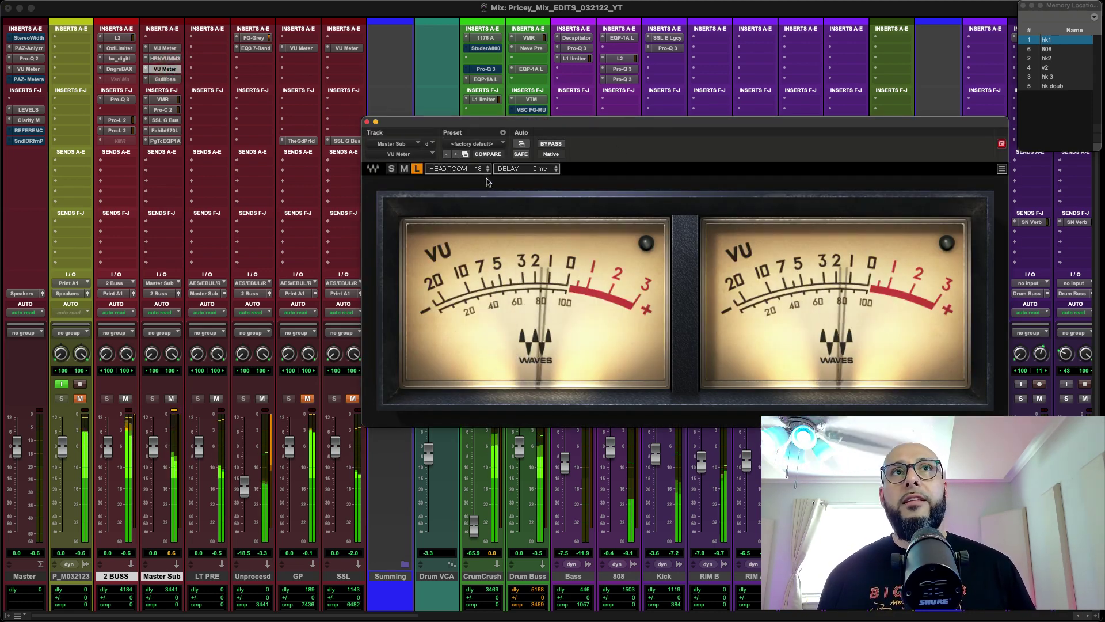
{"action": "left_click", "coordinate": [167, 59]}
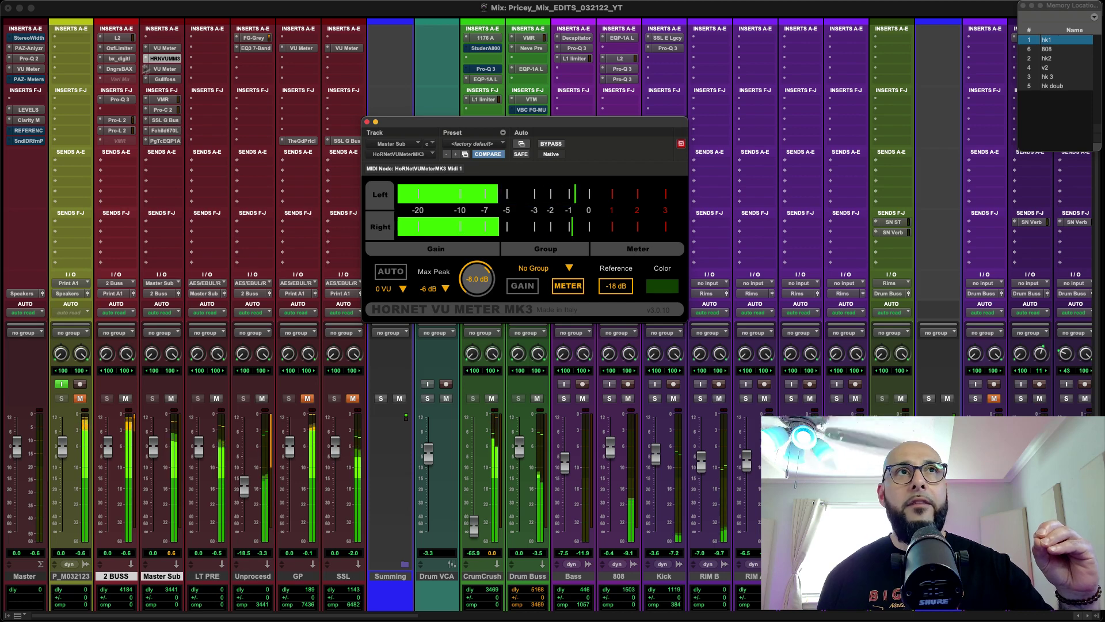
{"action": "left_click", "coordinate": [164, 69]}
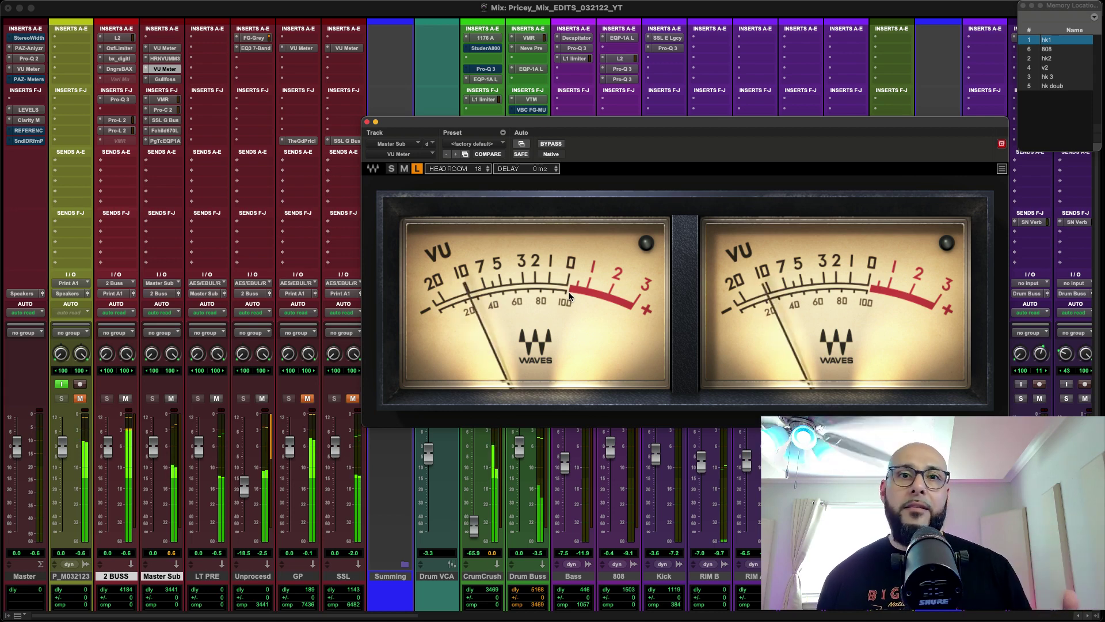
- Unmute the P_M032123 print track and compare the mix with Master Sub's Gullfoss insert bypassed and active, leaving it active
{"action": "left_click", "coordinate": [165, 79]}
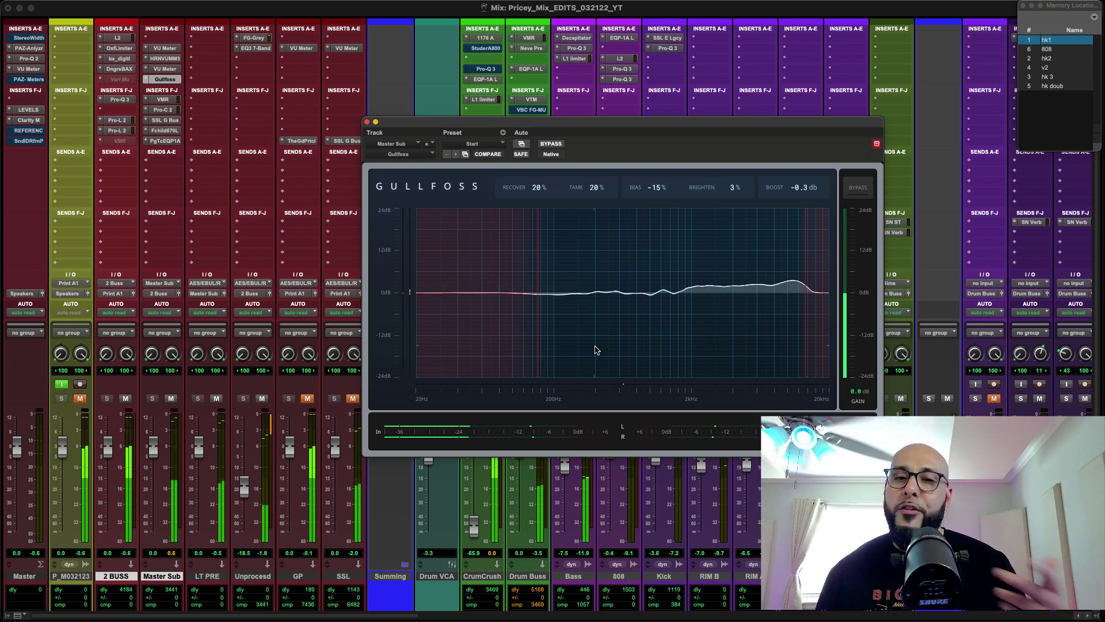
{"action": "left_click", "coordinate": [80, 399]}
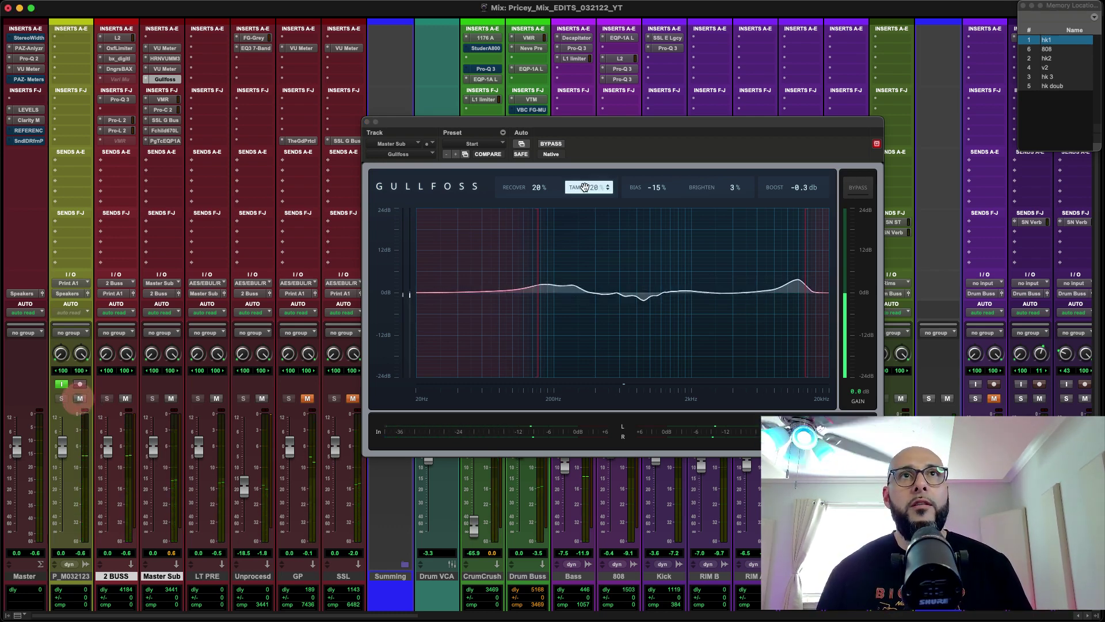
{"action": "left_click", "coordinate": [859, 189]}
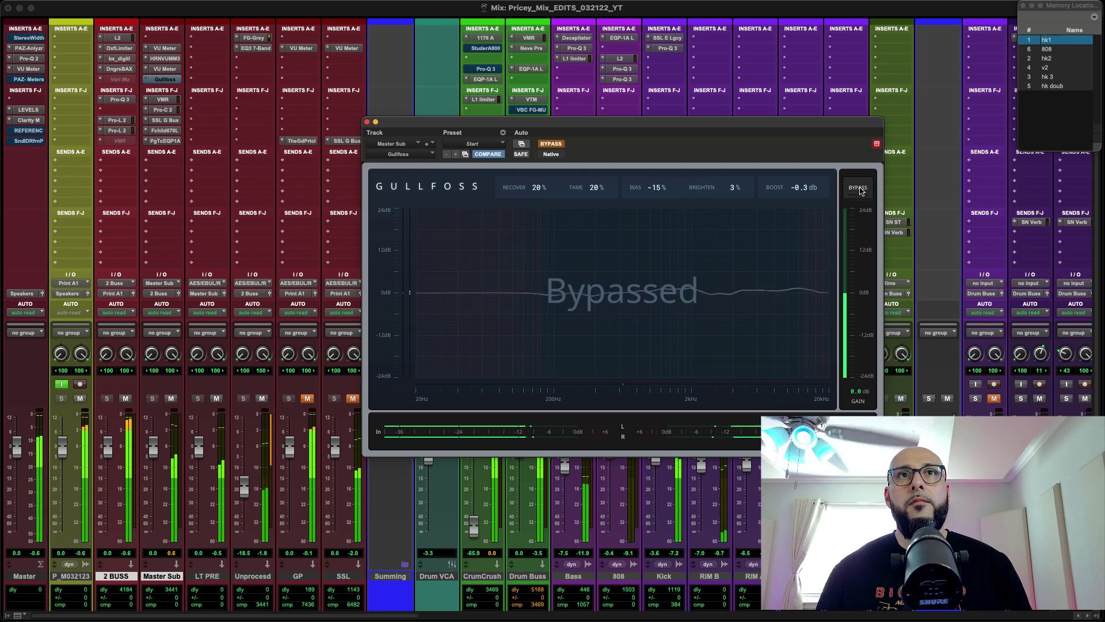
{"action": "left_click", "coordinate": [859, 188]}
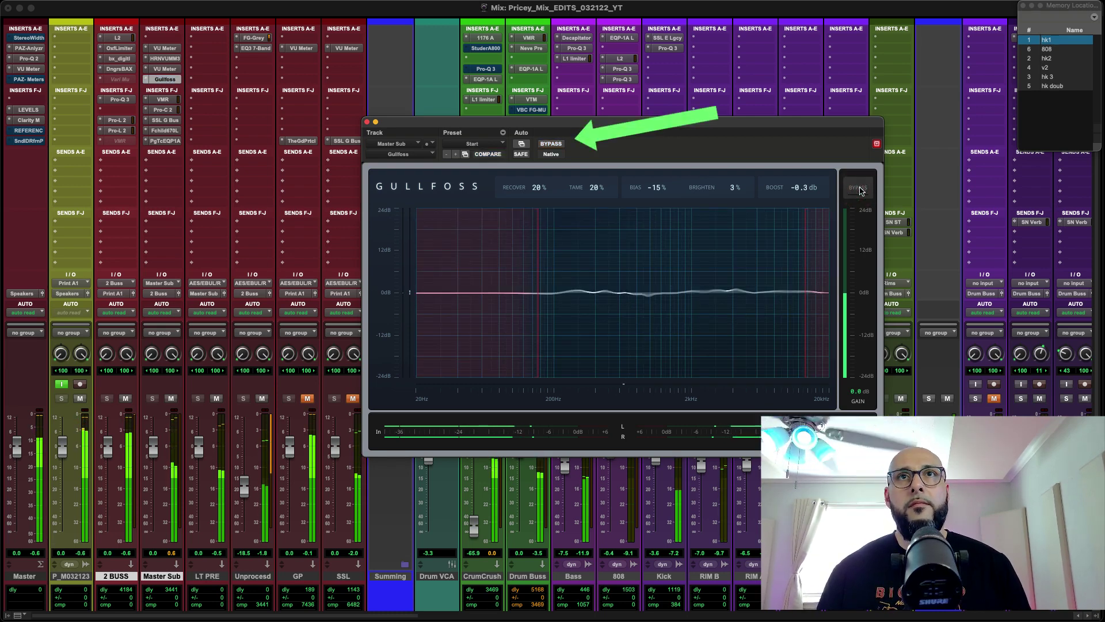
{"action": "left_click", "coordinate": [859, 189]}
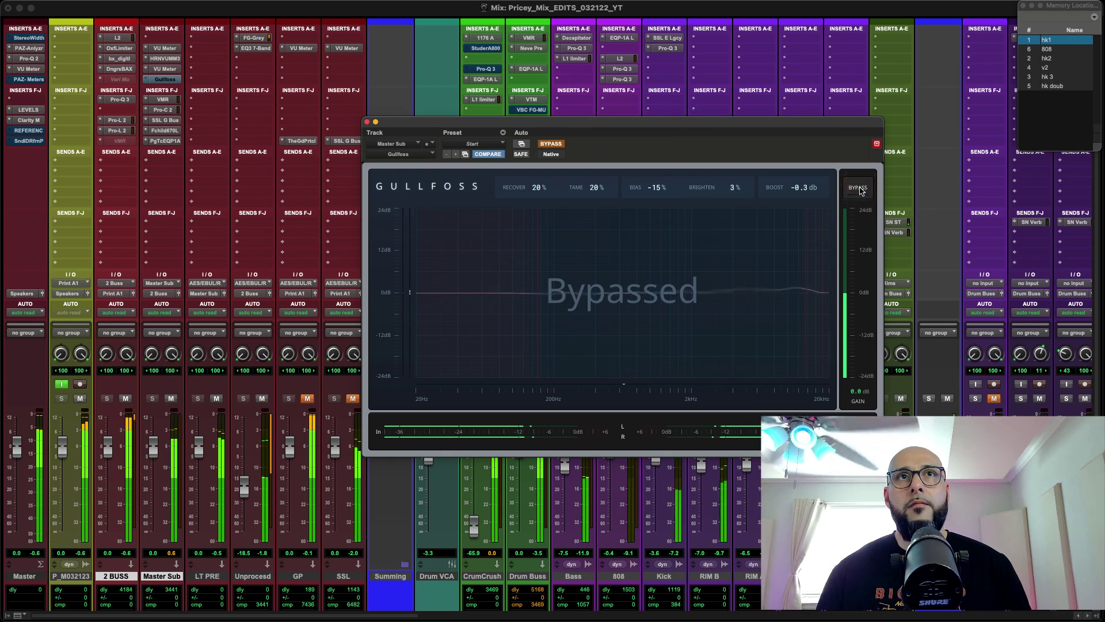
{"action": "left_click", "coordinate": [859, 189]}
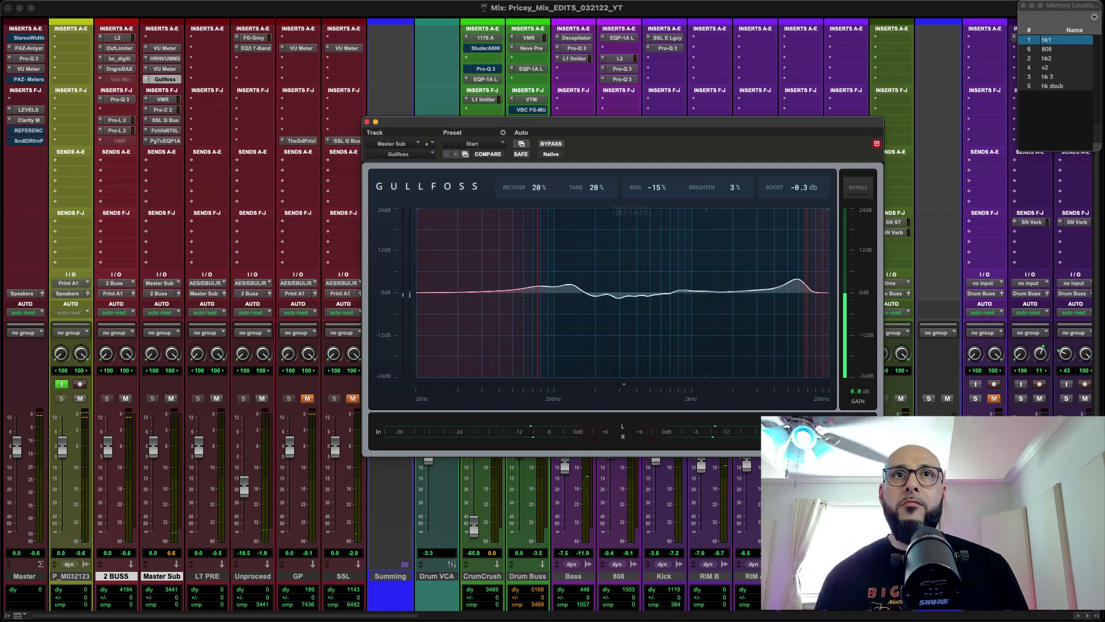
- Compare the mix with Master Sub's Virtual Mix Rack insert bypassed and active, leave it active and close its window
{"action": "left_click", "coordinate": [163, 99]}
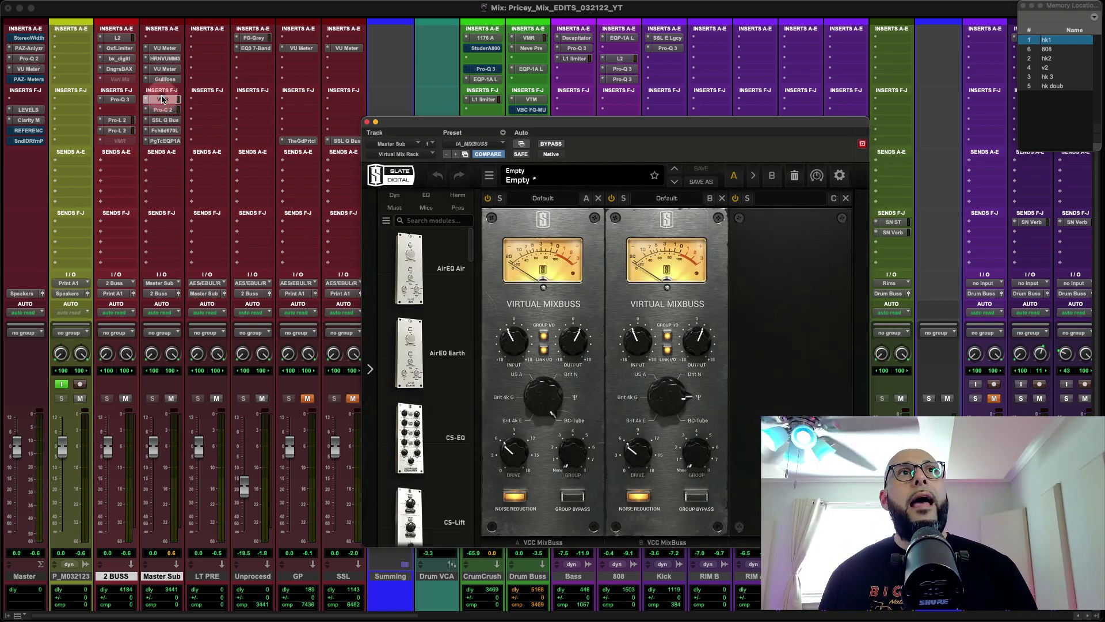
{"action": "left_click_drag", "start_coordinate": [583, 124], "coordinate": [584, 104]}
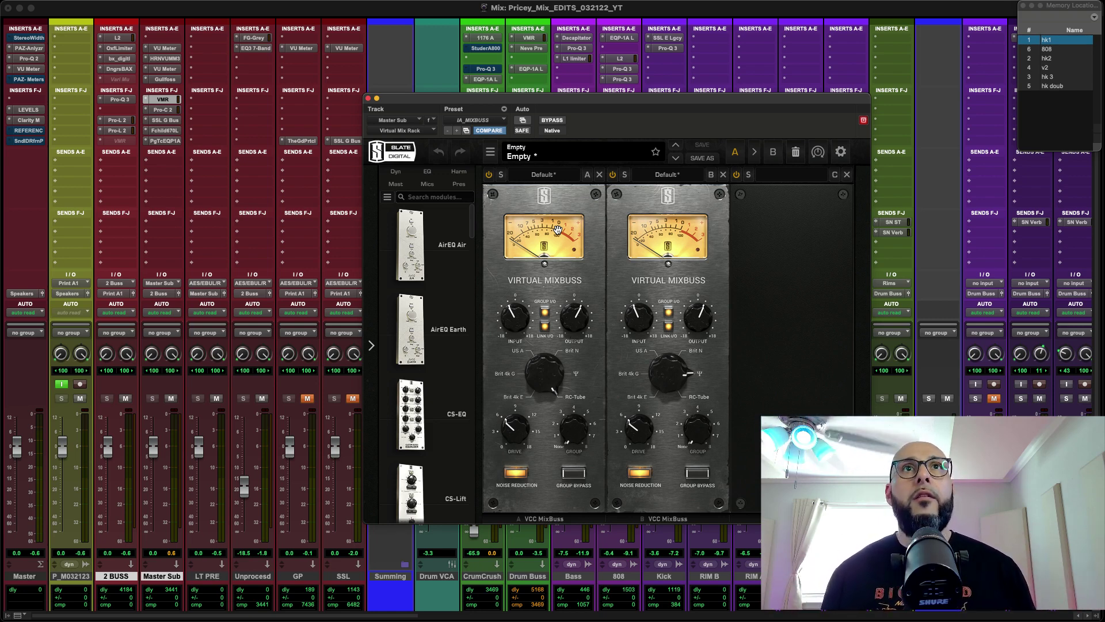
{"action": "left_click", "coordinate": [552, 121]}
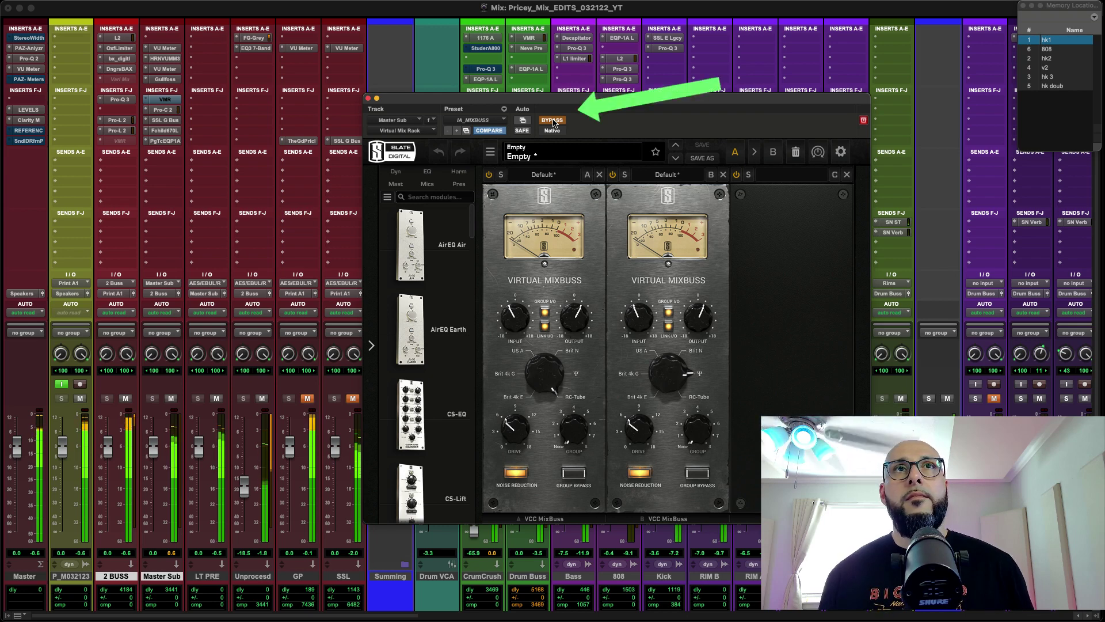
{"action": "left_click", "coordinate": [552, 120]}
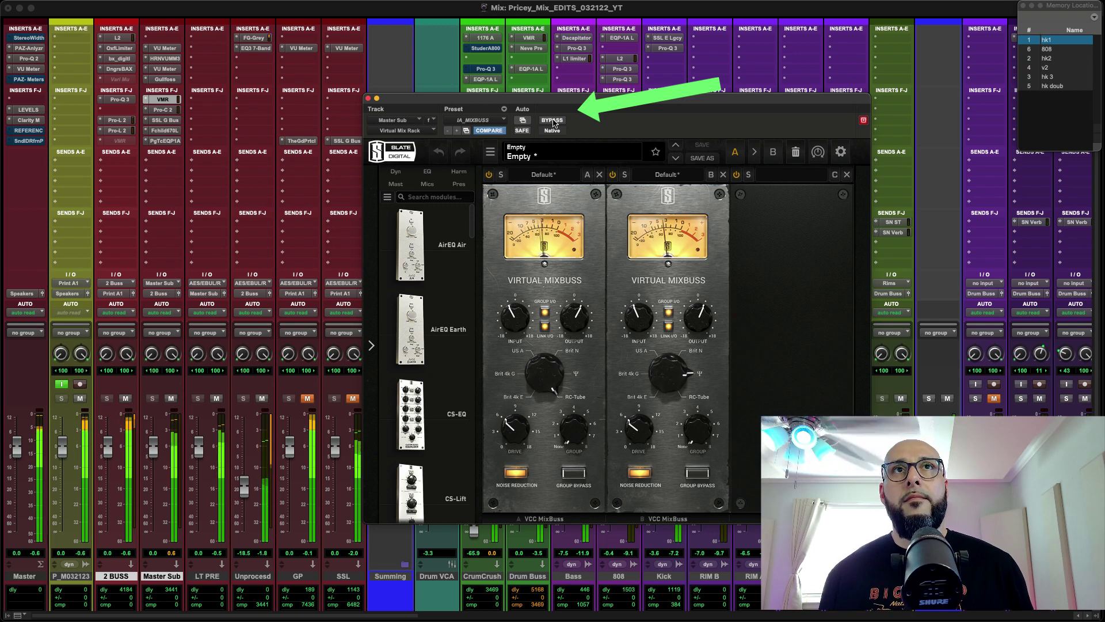
{"action": "left_click", "coordinate": [552, 120]}
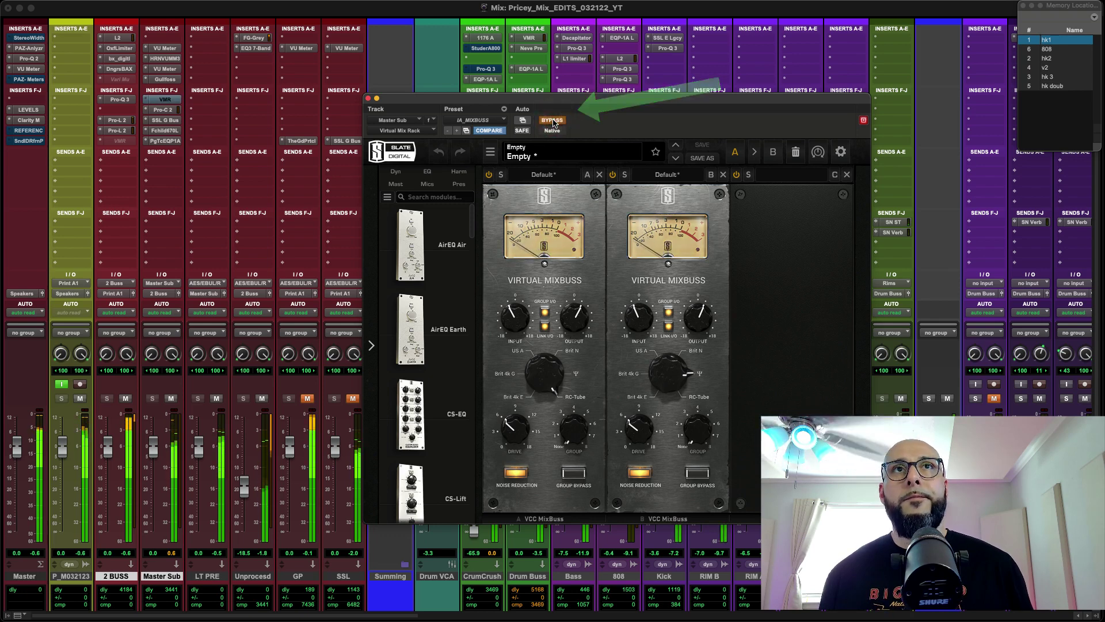
{"action": "left_click", "coordinate": [552, 120]}
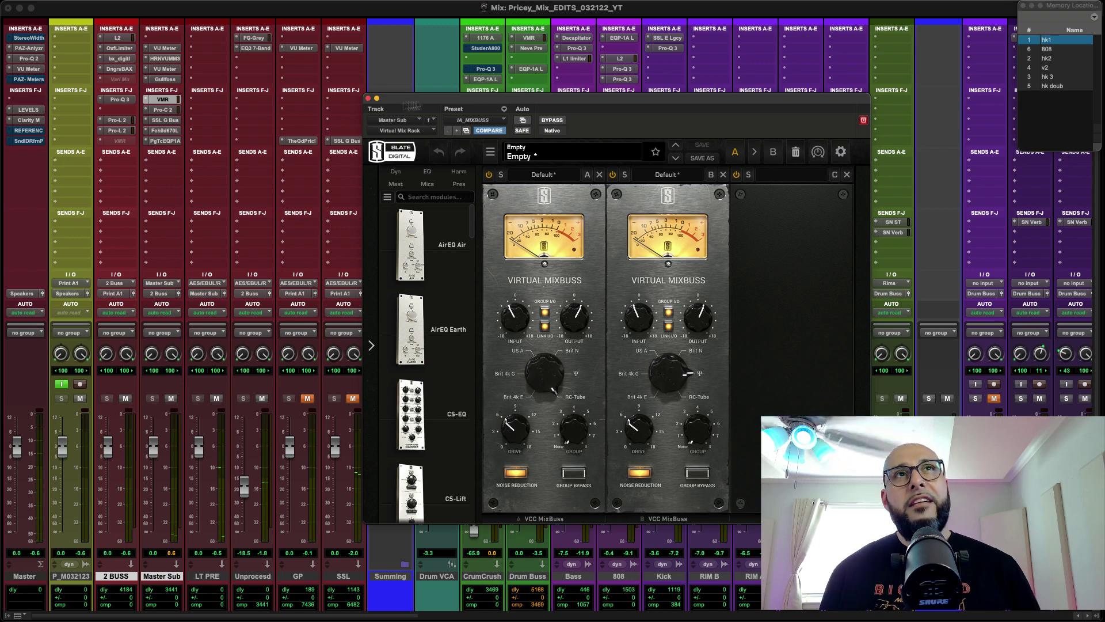
{"action": "left_click", "coordinate": [368, 99]}
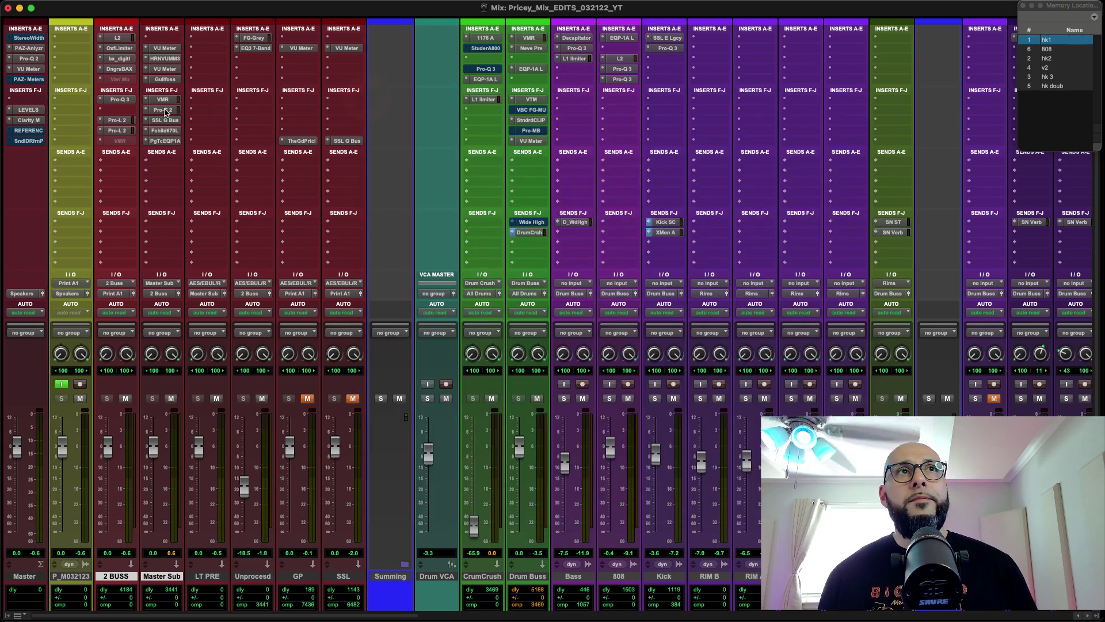
- Compare the mix with Master Sub's FabFilter Pro-C 2 insert bypassed and active during playback, leaving it active
{"action": "left_click", "coordinate": [164, 109]}
{"action": "left_click_drag", "start_coordinate": [666, 103], "coordinate": [685, 129]}
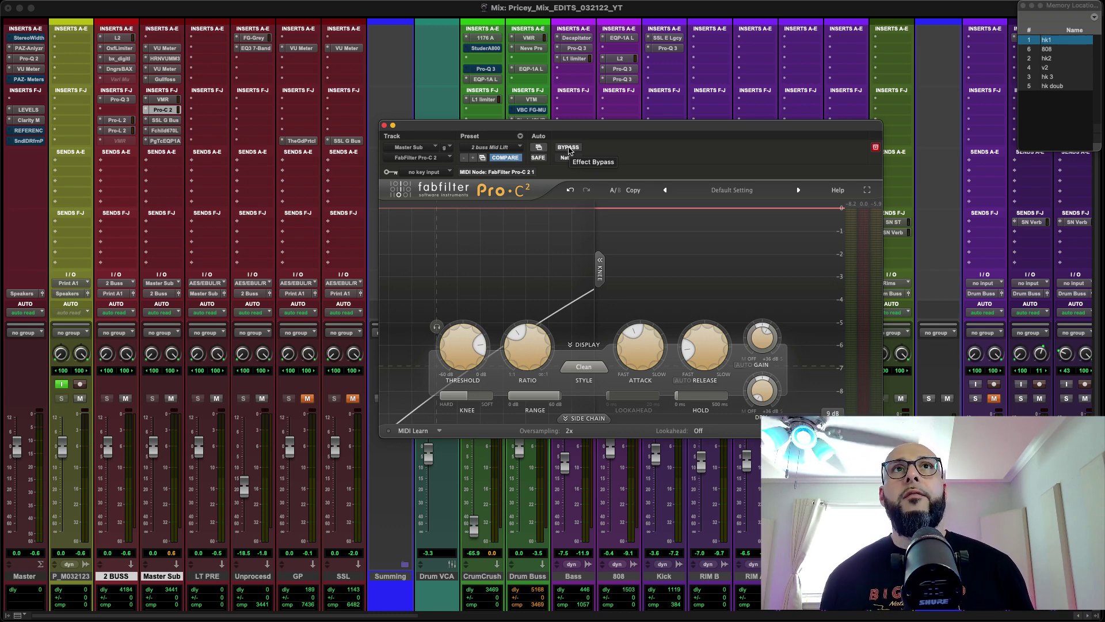
{"action": "left_click", "coordinate": [568, 147]}
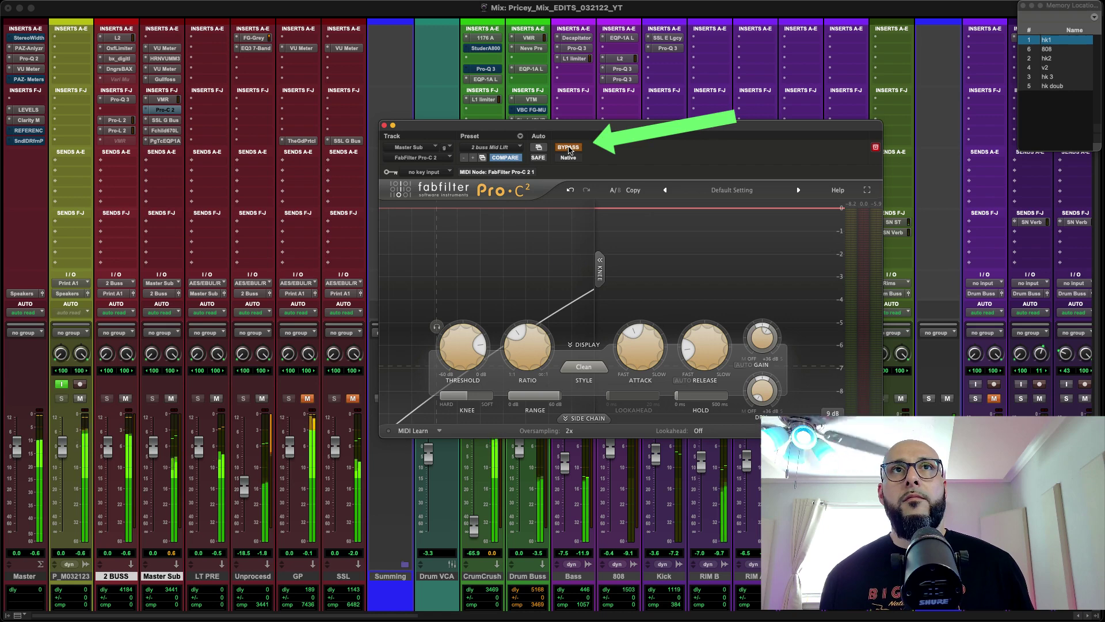
{"action": "left_click", "coordinate": [568, 148]}
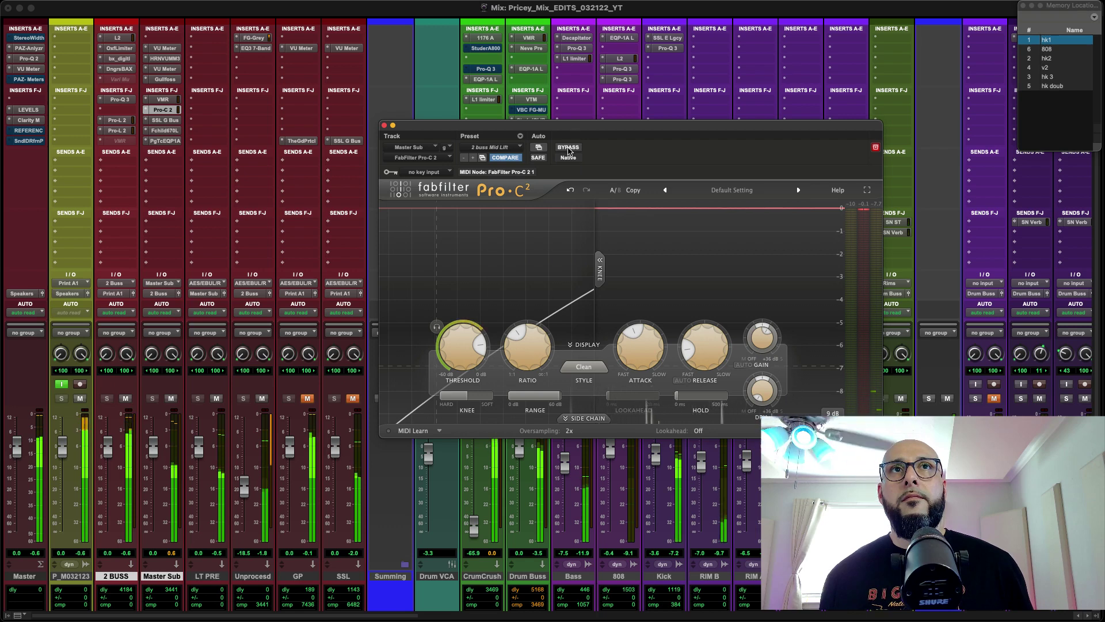
{"action": "left_click", "coordinate": [568, 148]}
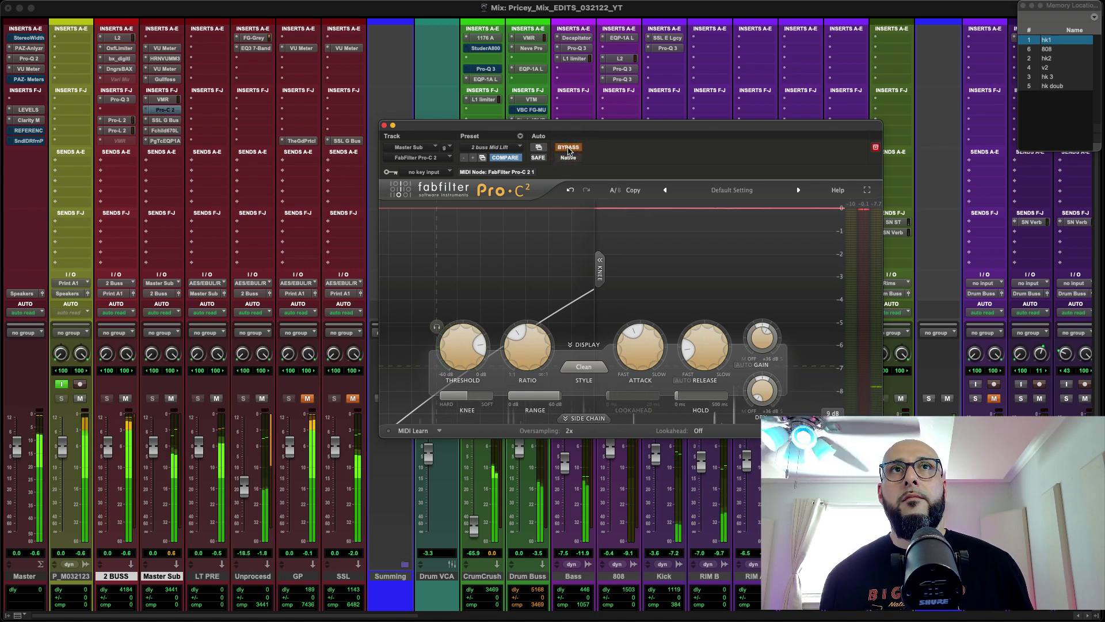
{"action": "left_click", "coordinate": [569, 148]}
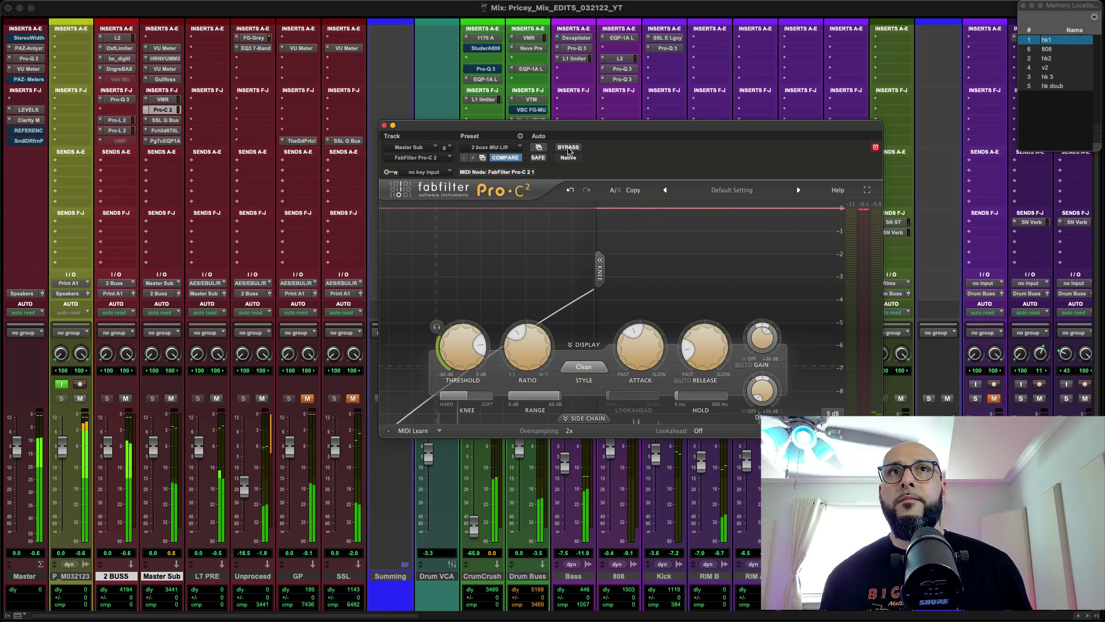
{"action": "key", "text": "space"}
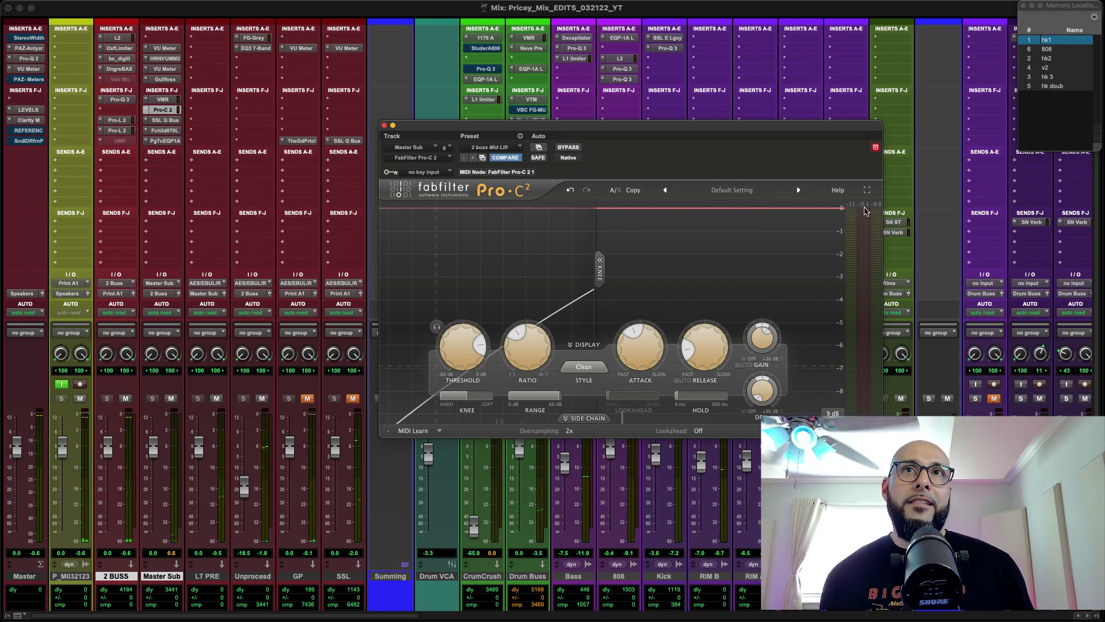
- Expand Pro-C 2's side chain section and examine the high-pass and low-pass filter settings of its EQ
{"action": "mouse_move", "coordinate": [866, 211]}
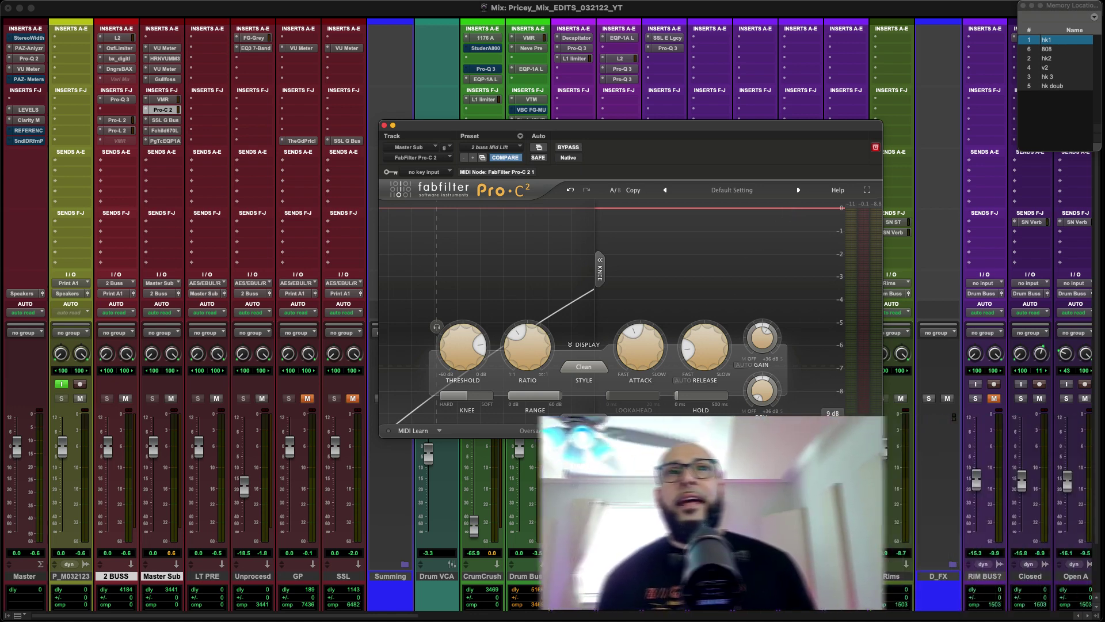
{"action": "left_click", "coordinate": [585, 416]}
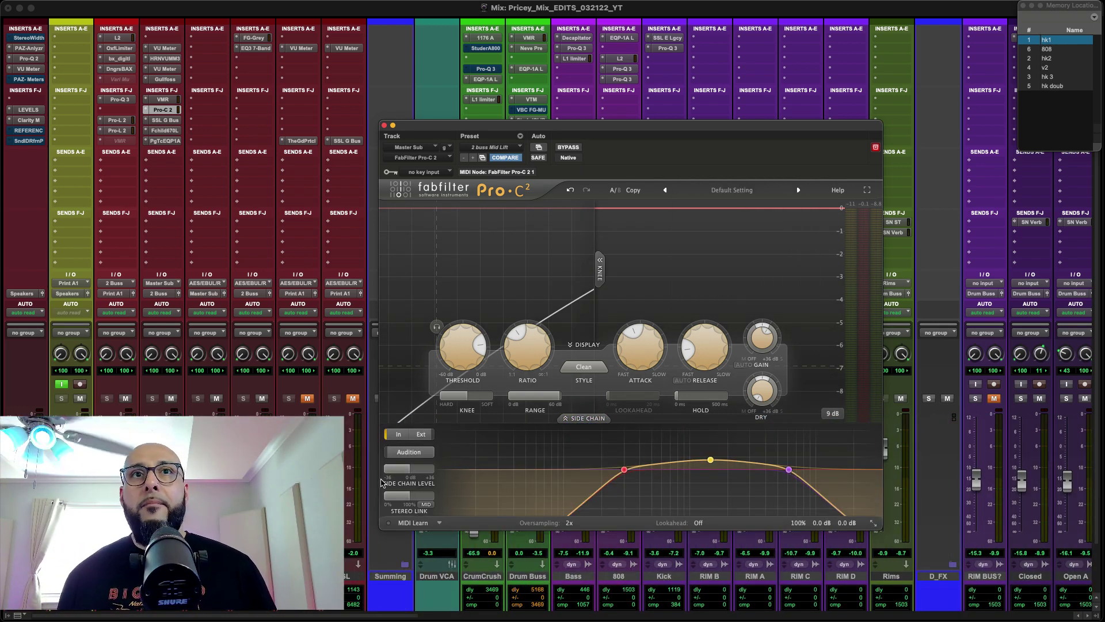
{"action": "mouse_move", "coordinate": [626, 472]}
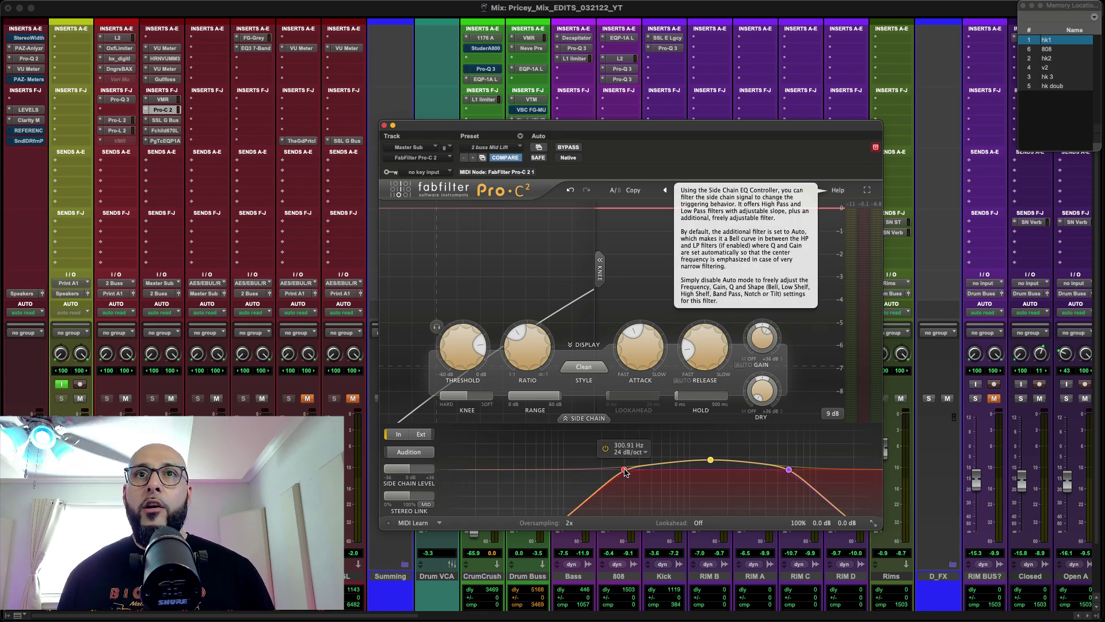
{"action": "mouse_move", "coordinate": [789, 470]}
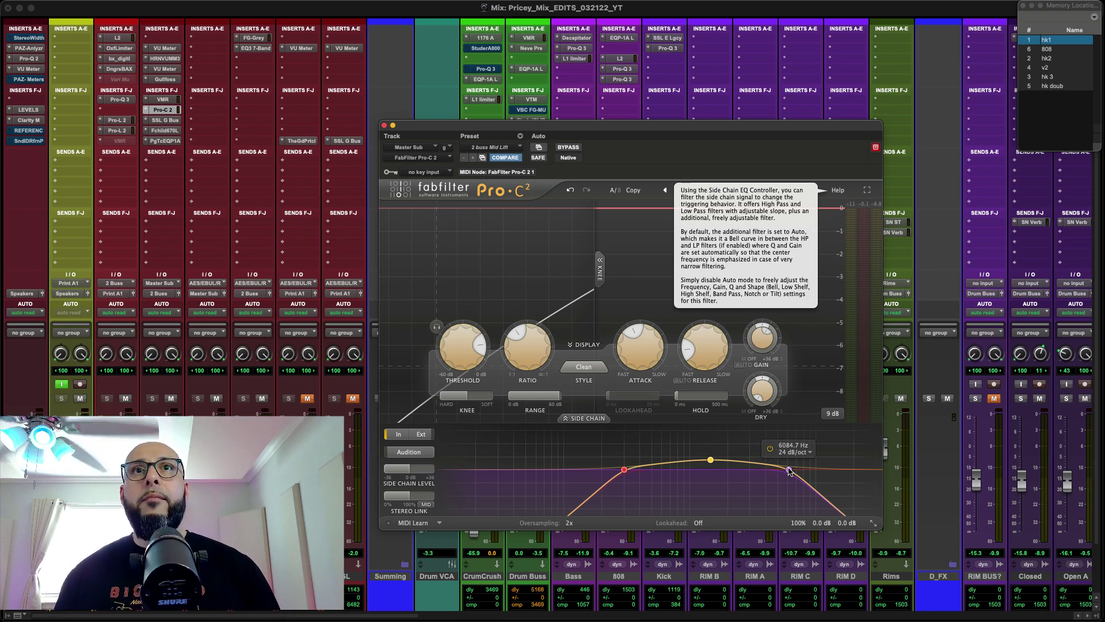
- Audition Pro-C 2 once more with and without bypass, leave it active and close its window
{"action": "left_click", "coordinate": [568, 148]}
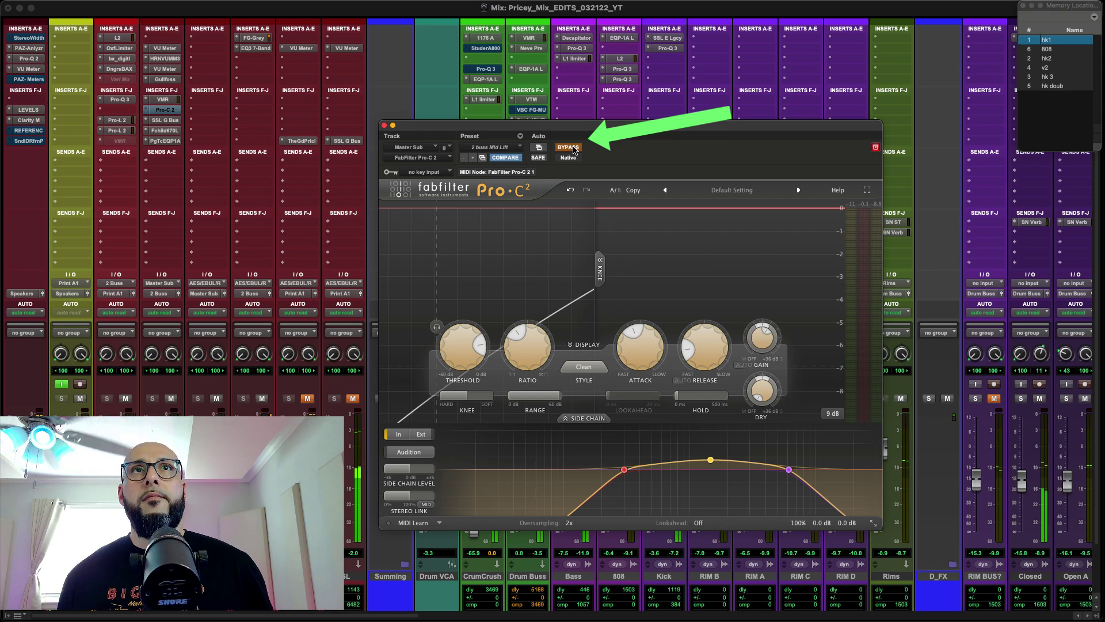
{"action": "left_click", "coordinate": [569, 147]}
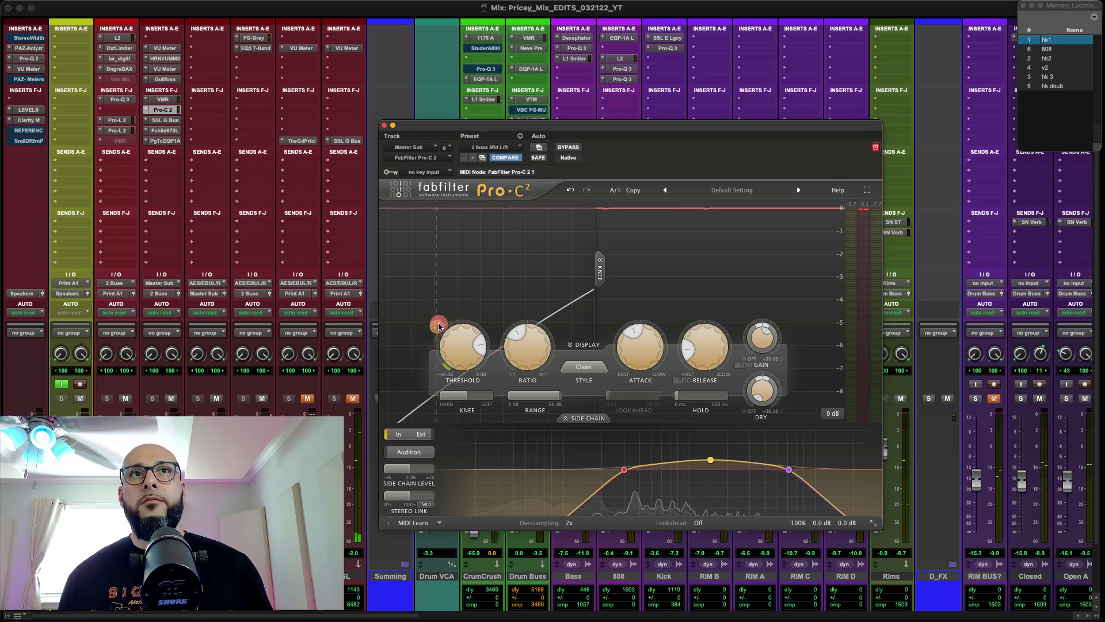
{"action": "left_click", "coordinate": [569, 147]}
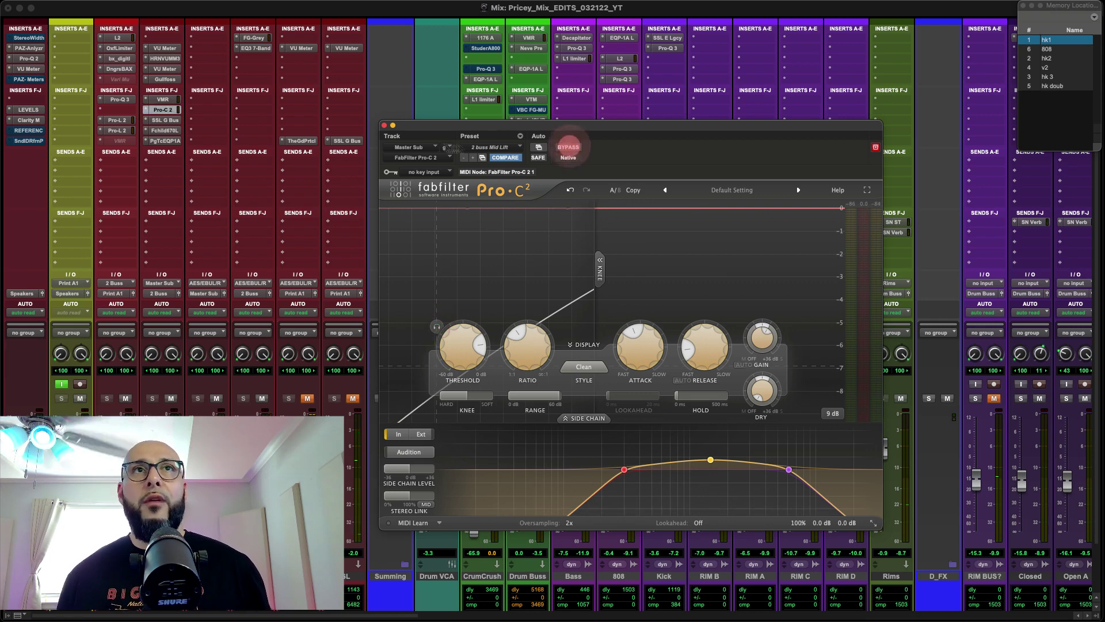
{"action": "left_click", "coordinate": [384, 125]}
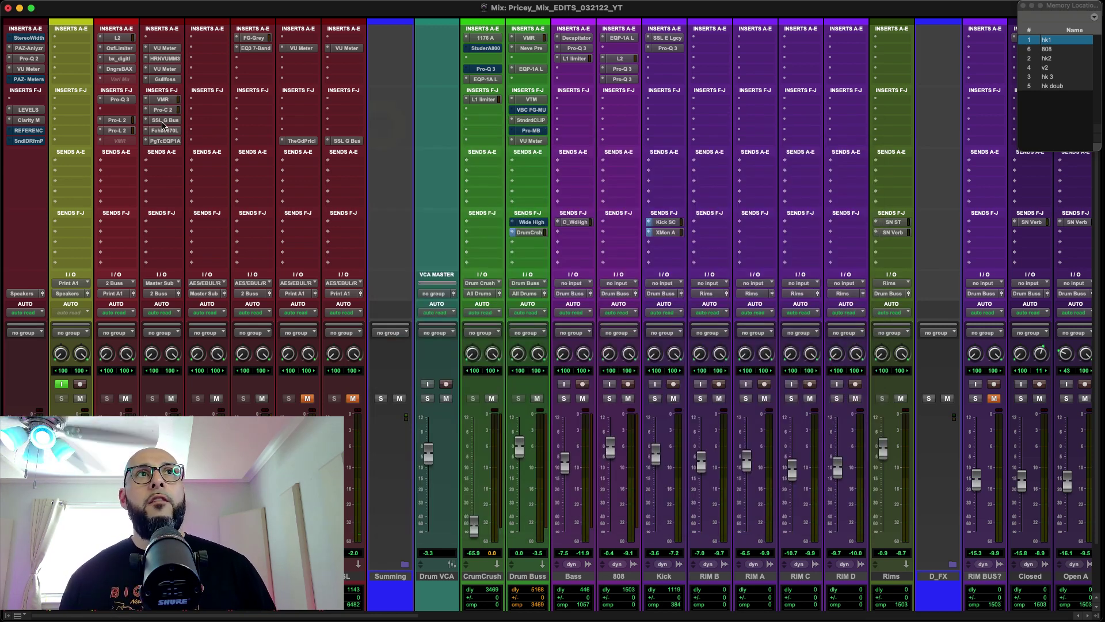
- Compare the mix with Master Sub's SSL G Bus compressor switched in and out, leave it in and close its window
{"action": "left_click", "coordinate": [166, 120]}
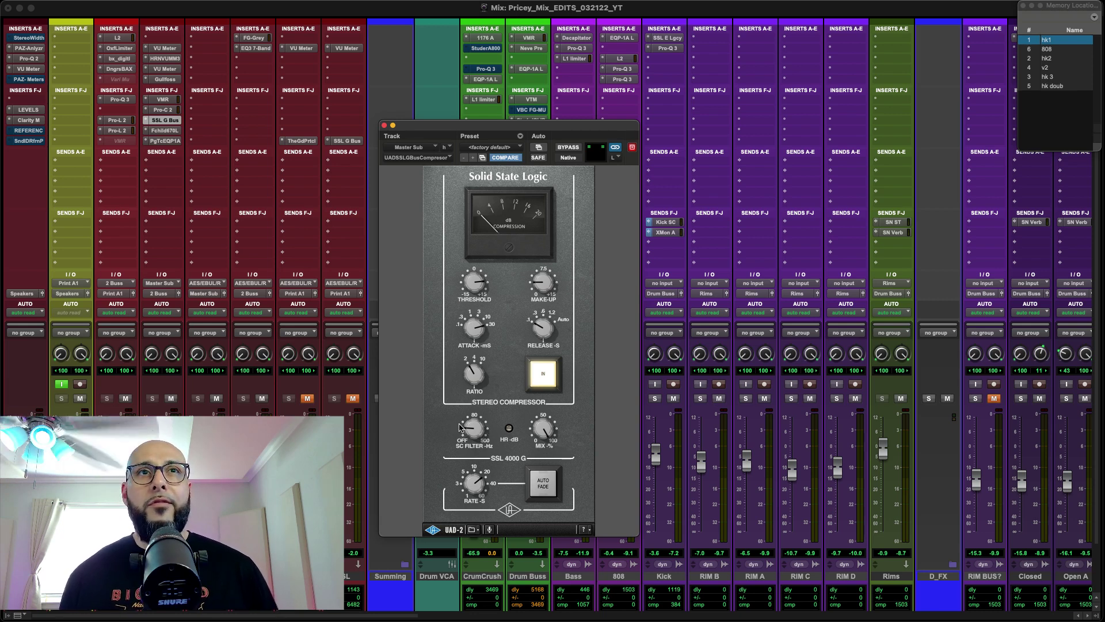
{"action": "left_click", "coordinate": [546, 377]}
{"action": "left_click", "coordinate": [546, 377]}
{"action": "left_click", "coordinate": [546, 377]}
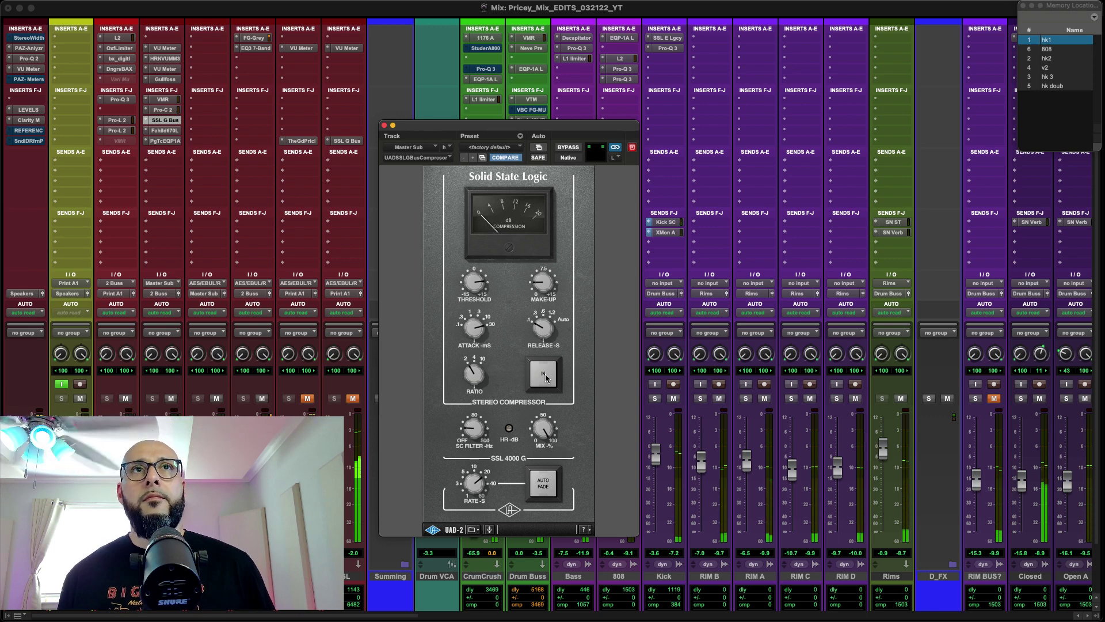
{"action": "left_click", "coordinate": [546, 377]}
{"action": "left_click", "coordinate": [546, 378]}
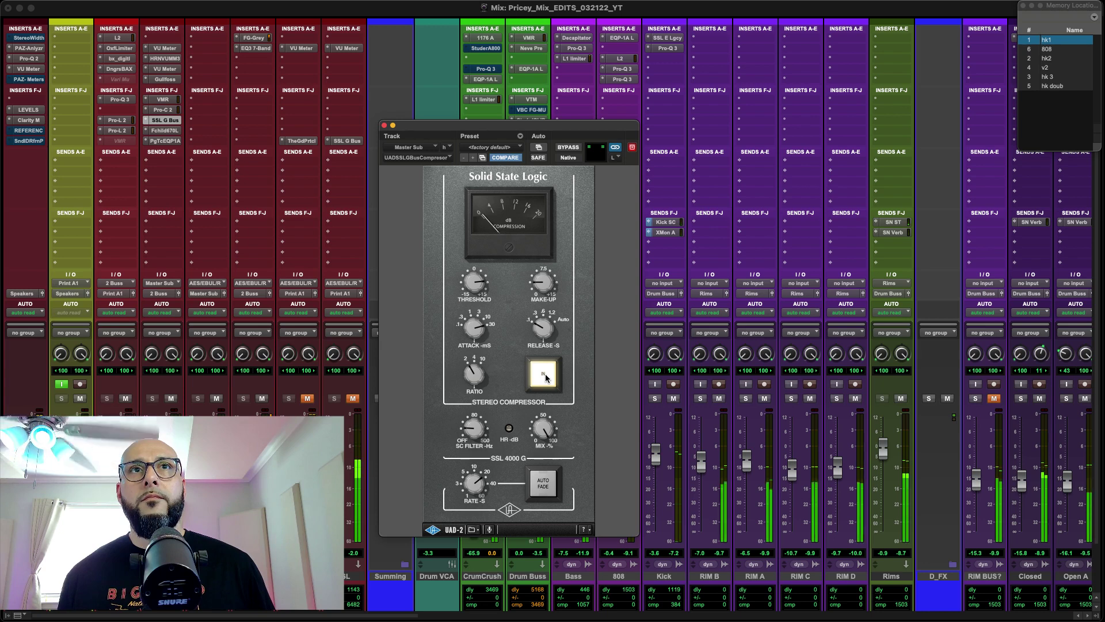
{"action": "left_click", "coordinate": [545, 377]}
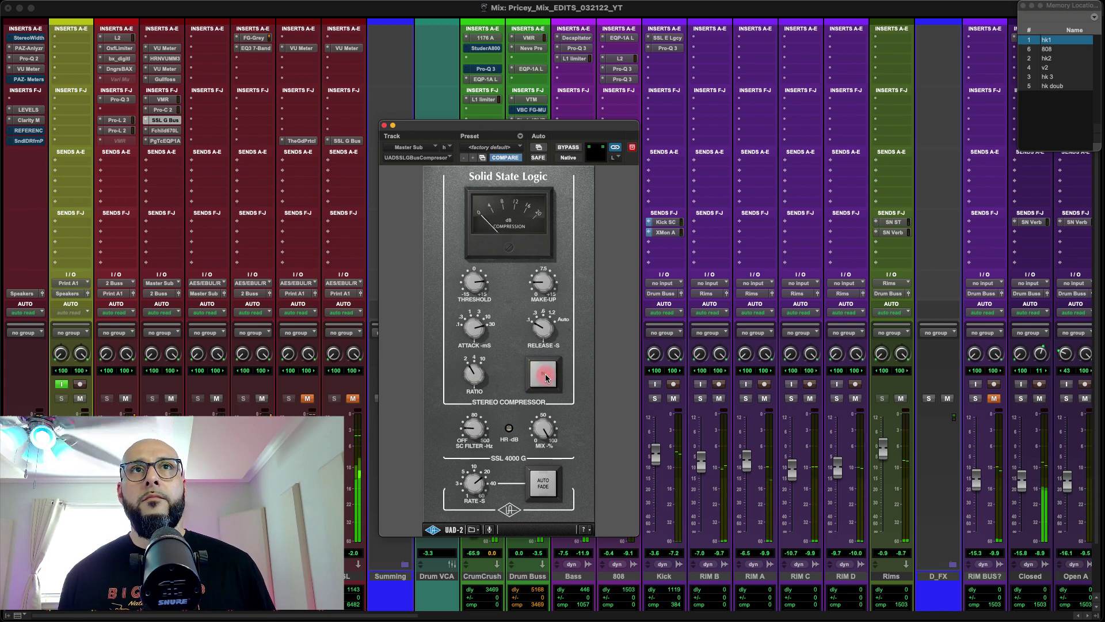
{"action": "left_click", "coordinate": [545, 378]}
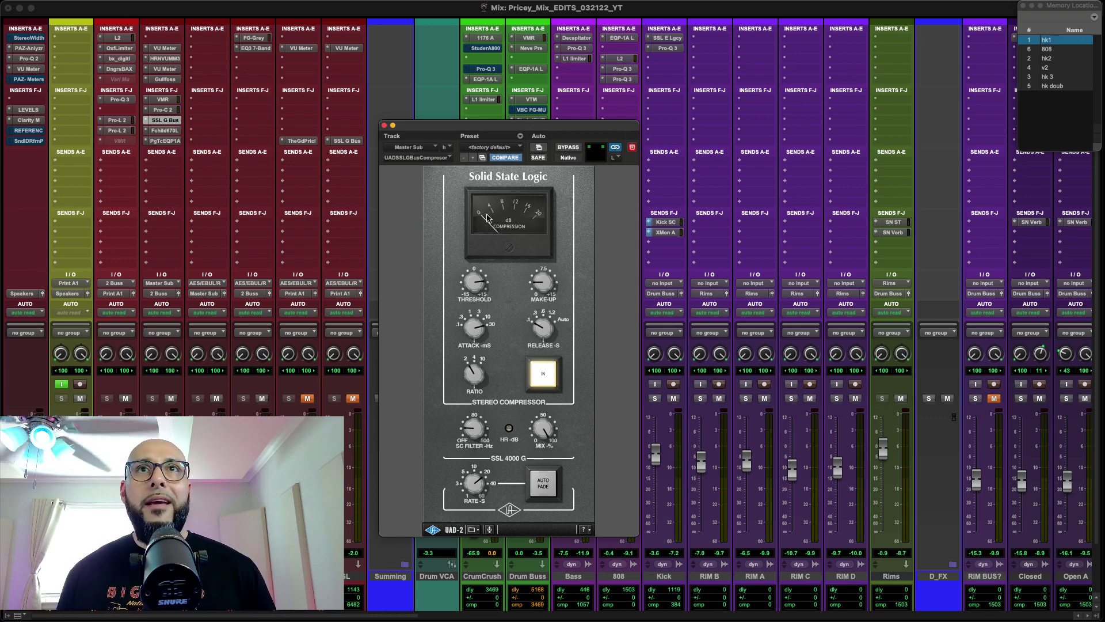
{"action": "left_click", "coordinate": [384, 126]}
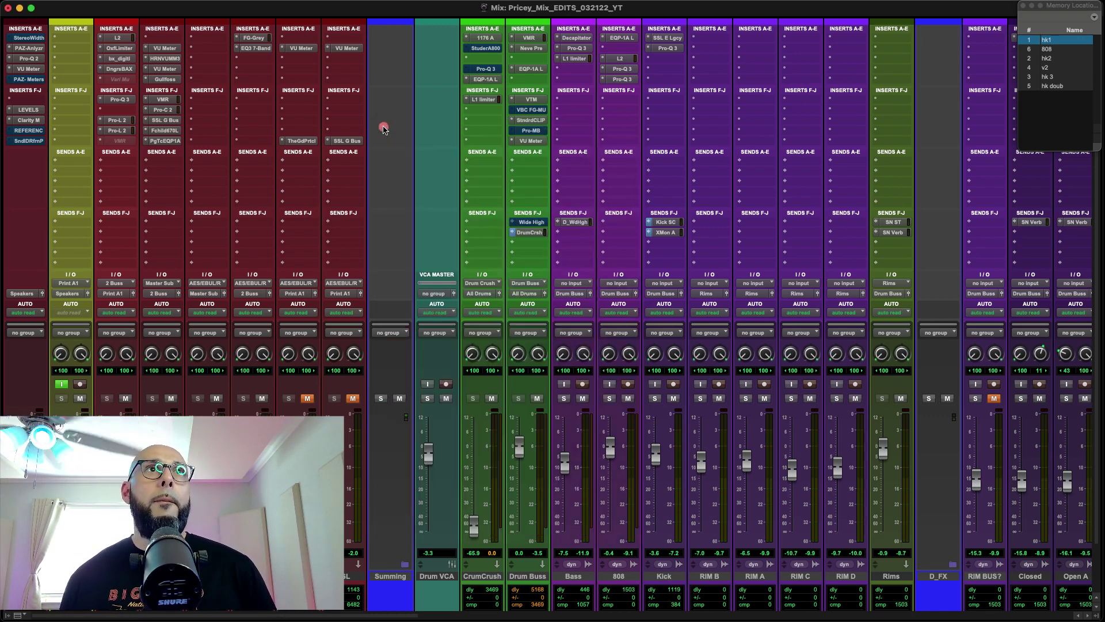
- Compare the mix with Master Sub's Fairchild 670 Legacy insert switched off and on, leaving it on
{"action": "left_click", "coordinate": [161, 132]}
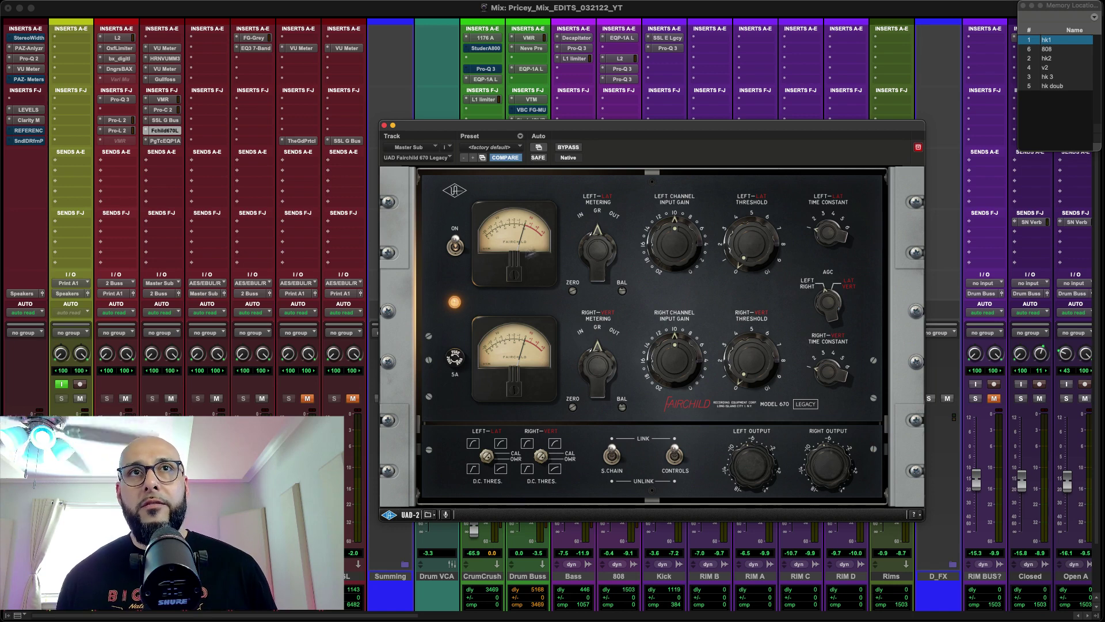
{"action": "left_click", "coordinate": [455, 260]}
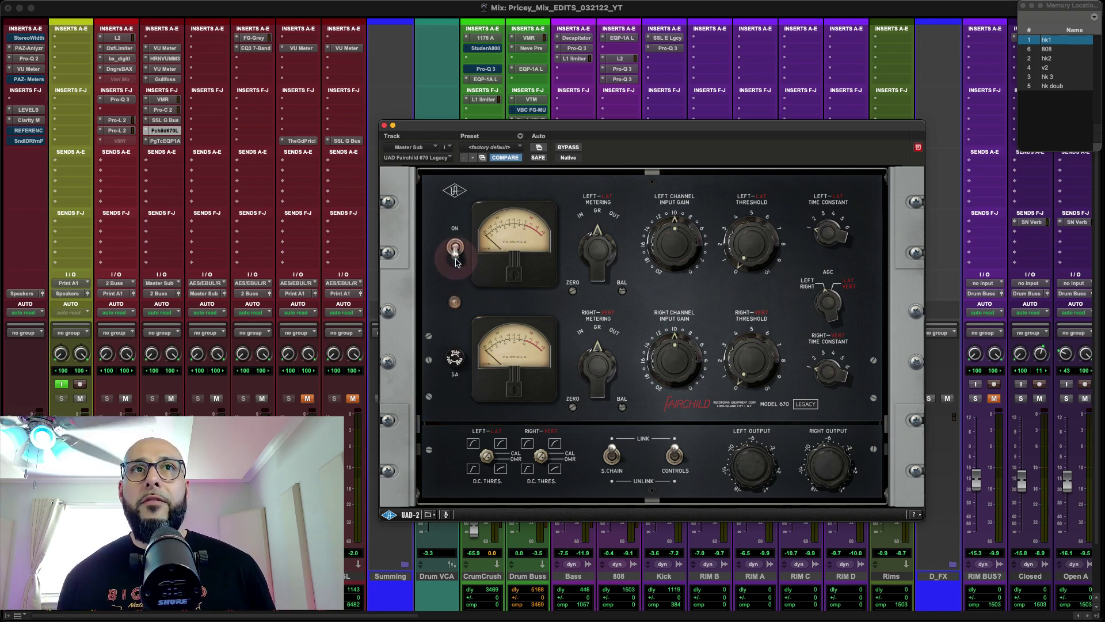
{"action": "key", "text": "space"}
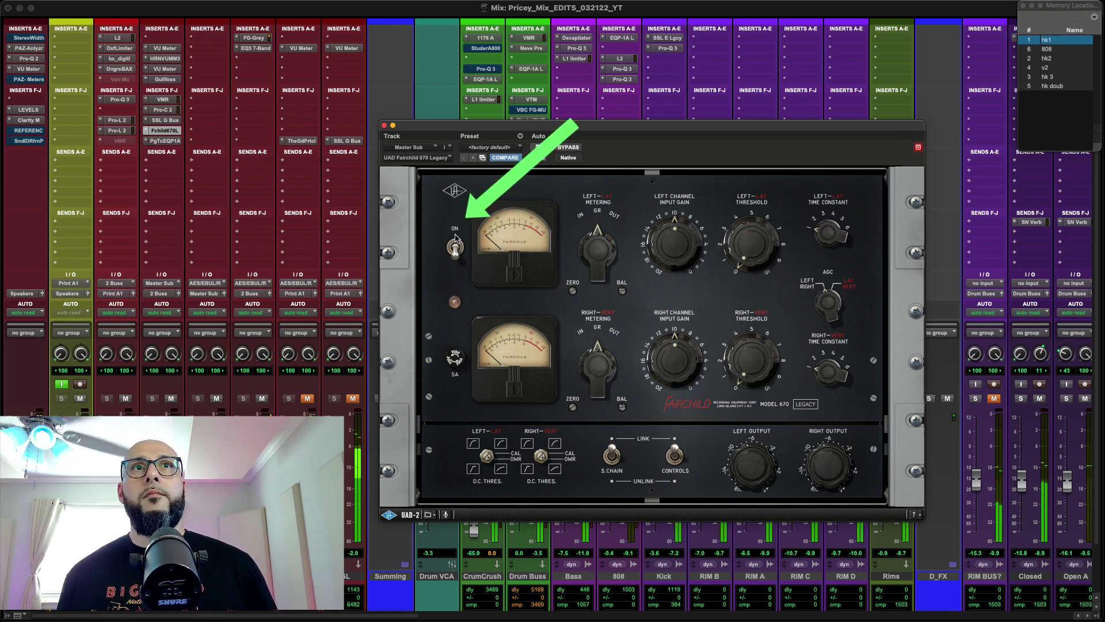
{"action": "left_click", "coordinate": [455, 243]}
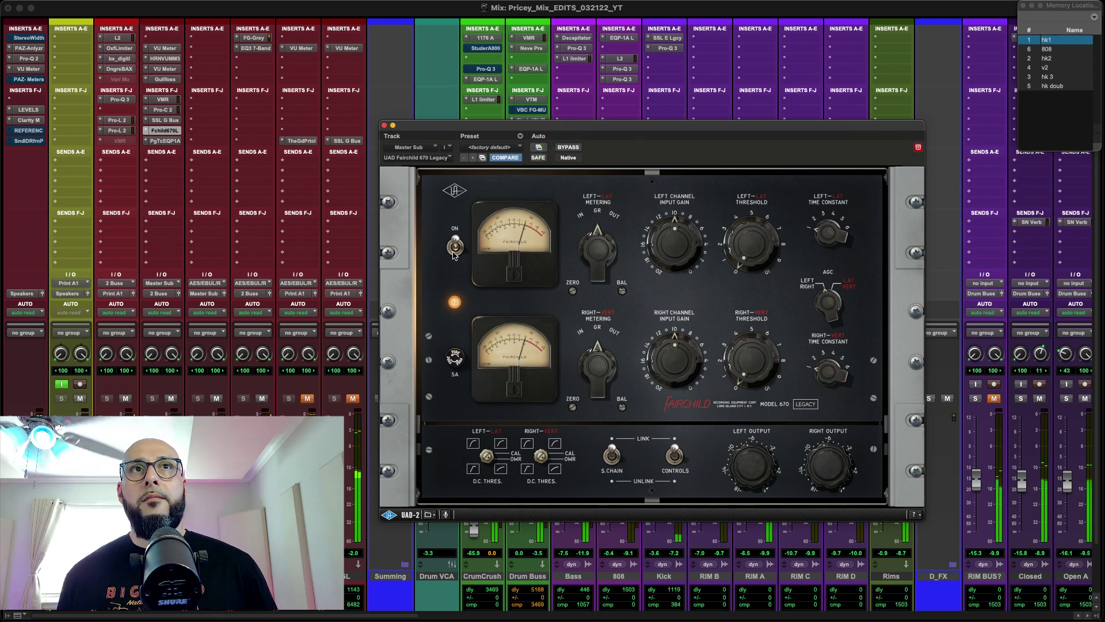
{"action": "left_click", "coordinate": [454, 245]}
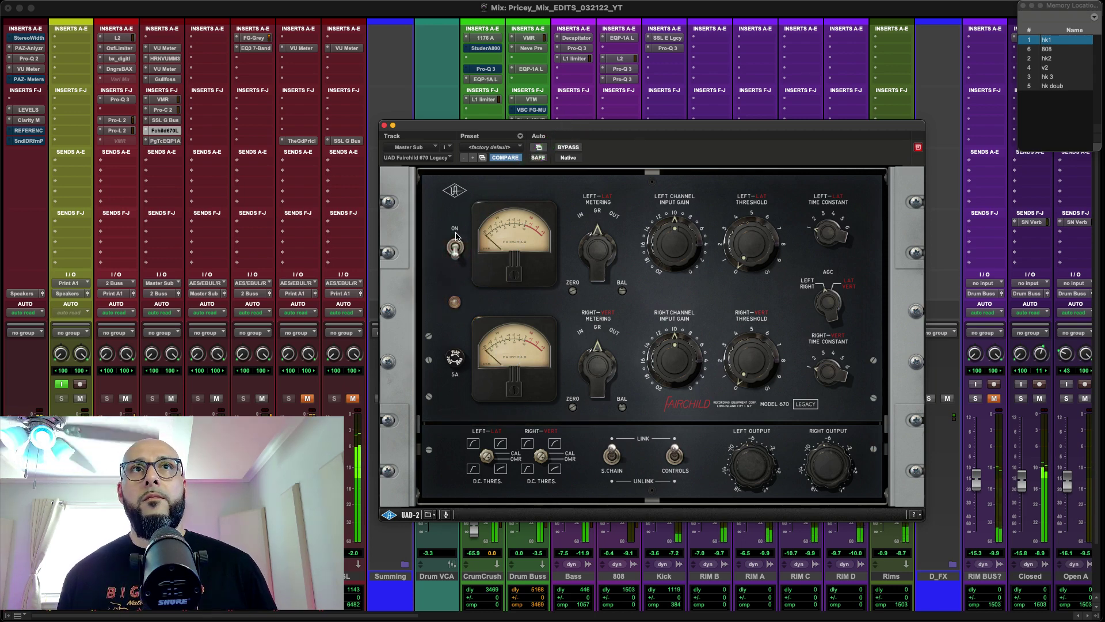
{"action": "left_click", "coordinate": [456, 242]}
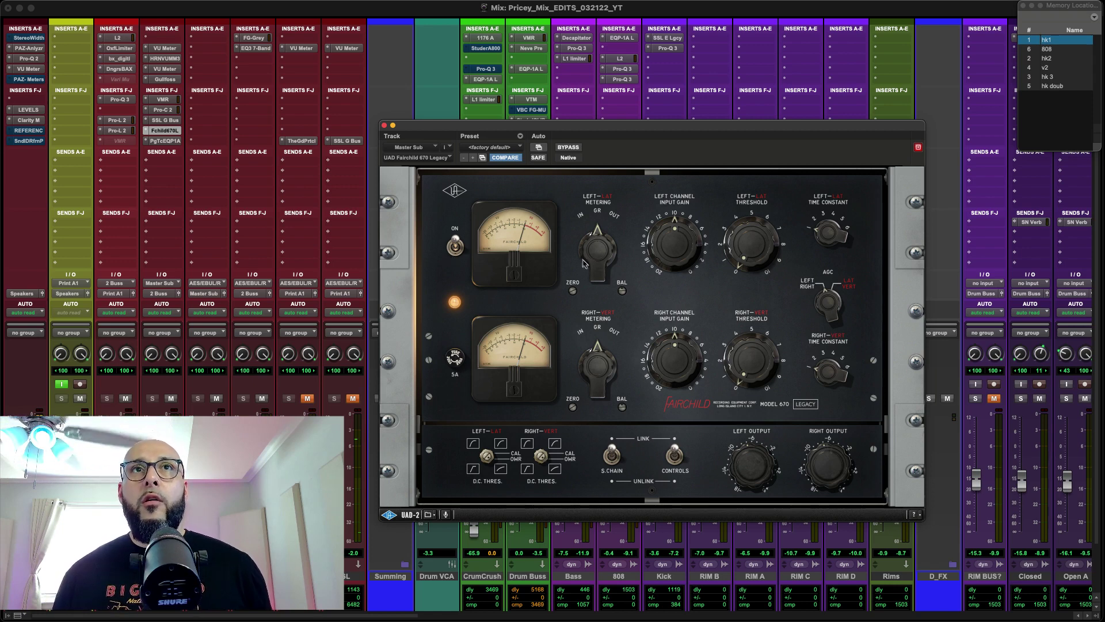
- Set the Fairchild 670's left and right metering to IN and play the mix to check its input level
{"action": "left_click", "coordinate": [600, 247]}
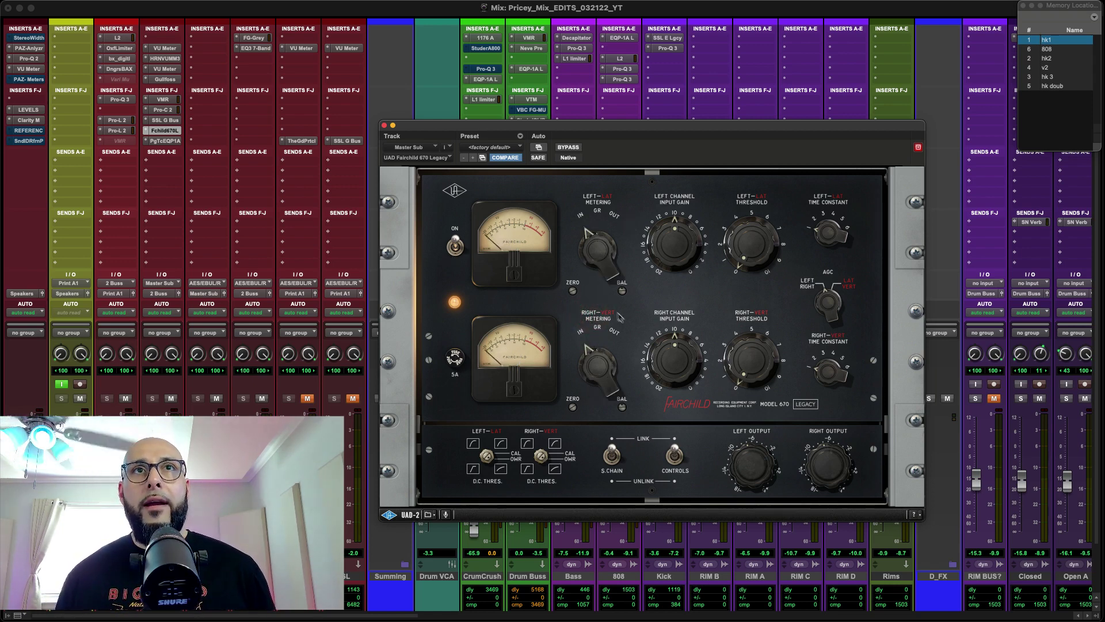
{"action": "left_click", "coordinate": [600, 247]}
{"action": "left_click", "coordinate": [600, 248]}
{"action": "left_click", "coordinate": [562, 327]}
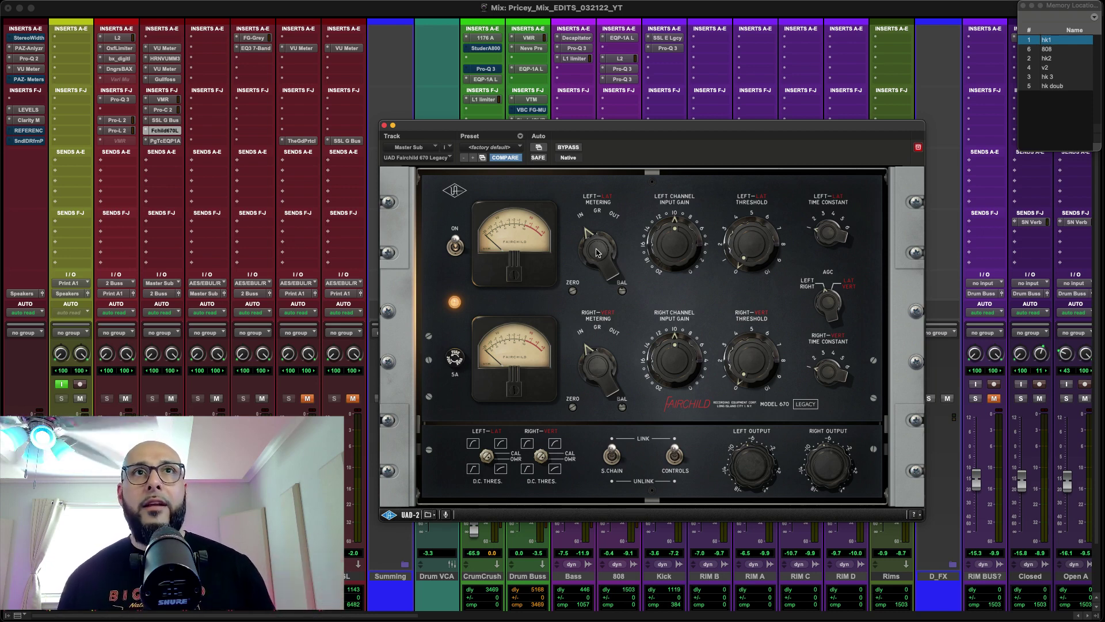
{"action": "key", "text": "space"}
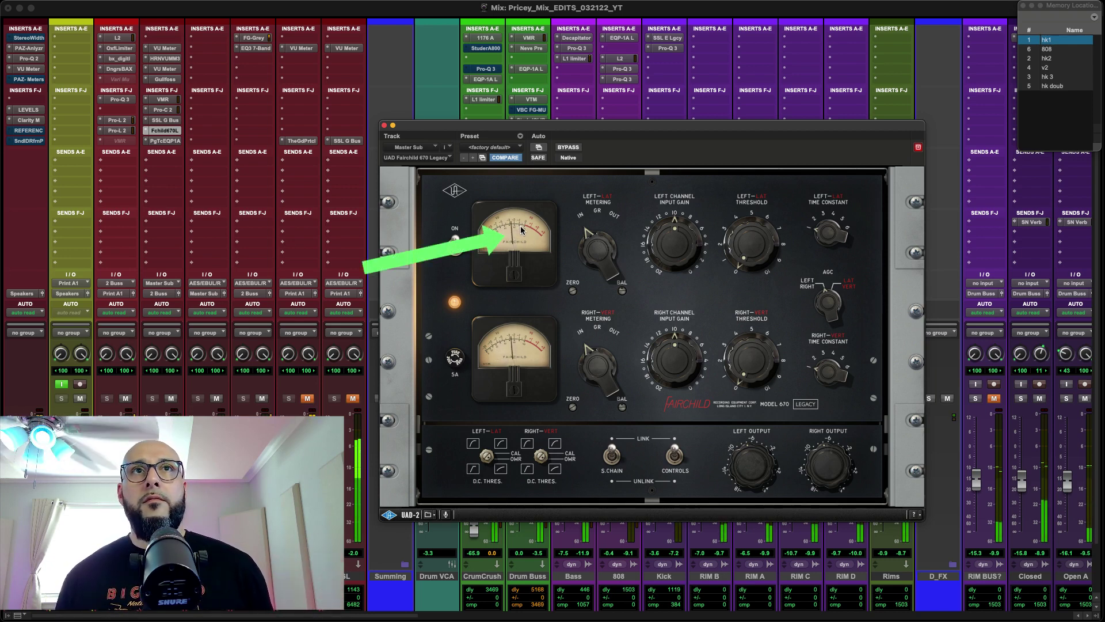
- Compare the Fairchild 670's output and input levels during playback, leave both meters on OUT and close its window
{"action": "left_click", "coordinate": [598, 248]}
{"action": "left_click", "coordinate": [659, 8]}
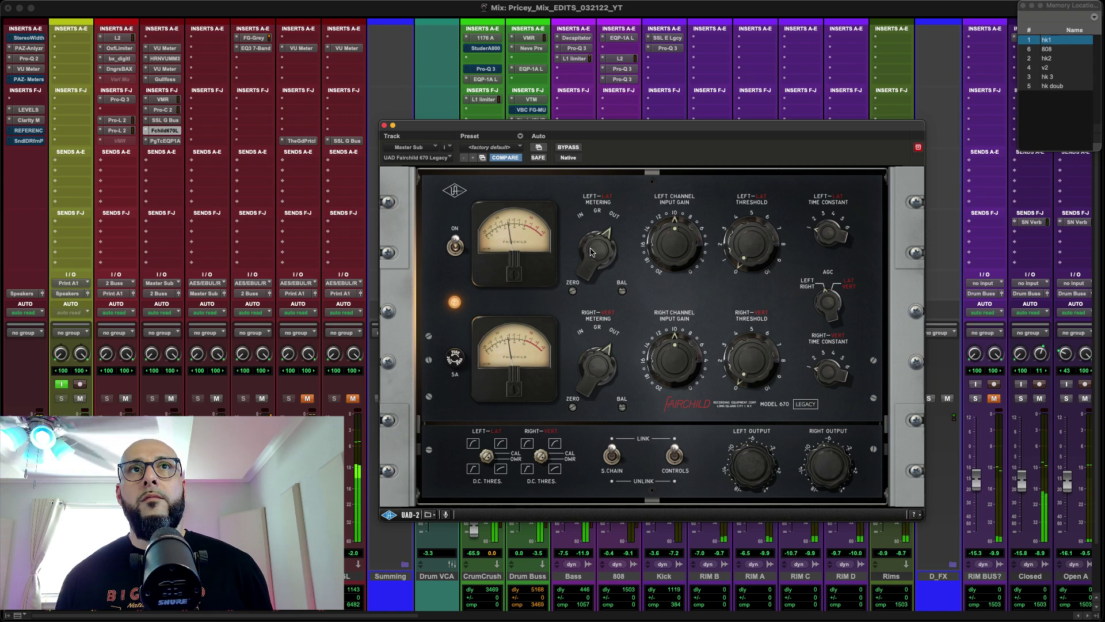
{"action": "left_click", "coordinate": [567, 346]}
{"action": "left_click", "coordinate": [566, 346]}
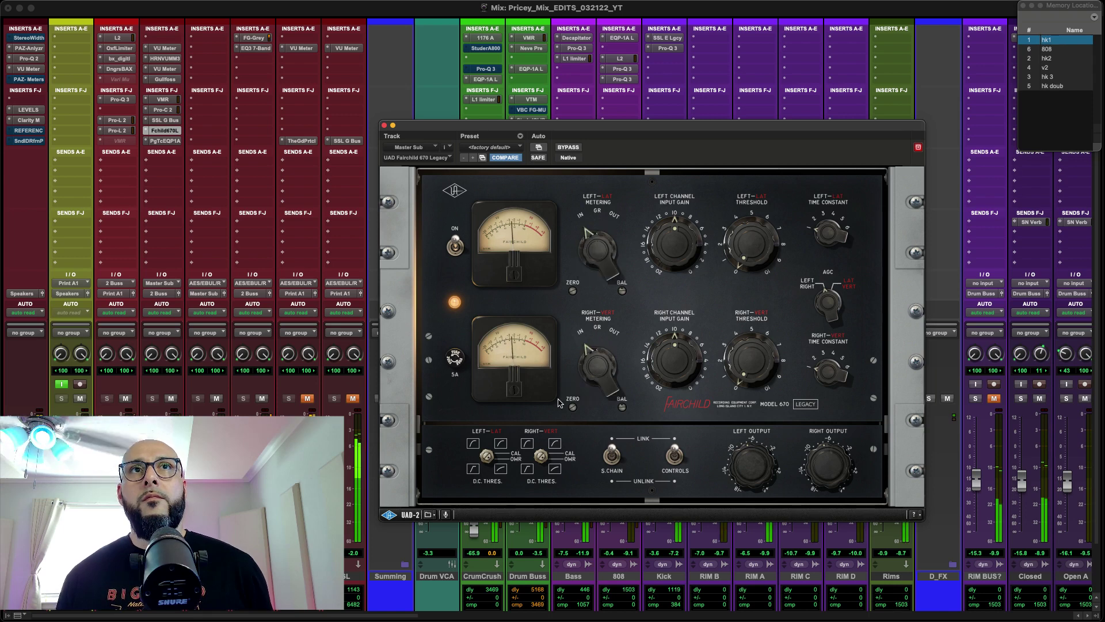
{"action": "left_click", "coordinate": [593, 230]}
{"action": "left_click", "coordinate": [593, 230]}
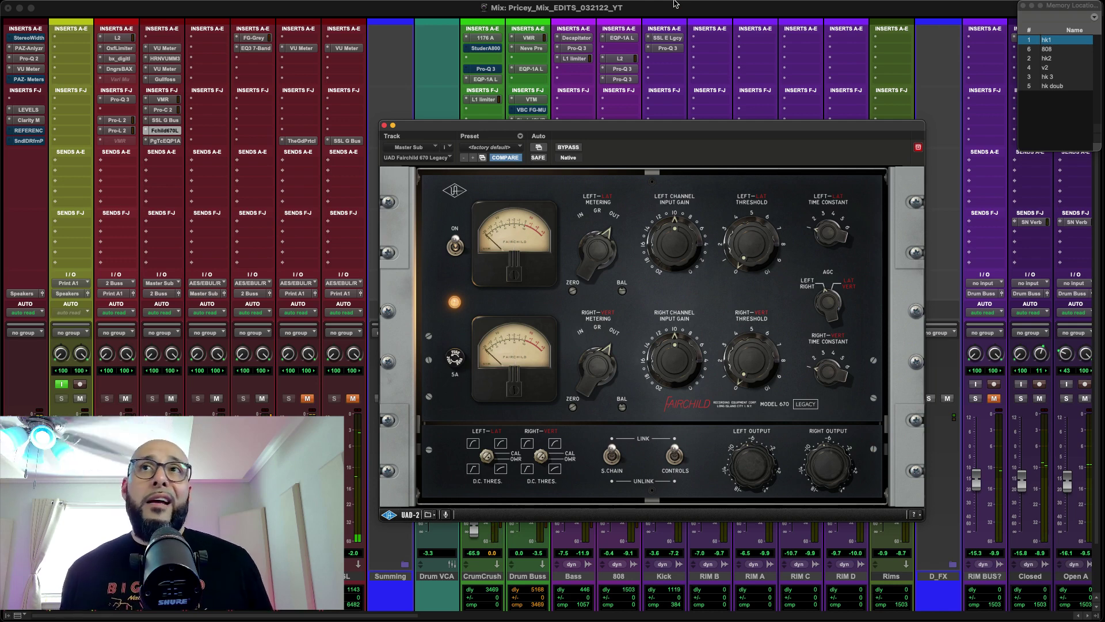
{"action": "left_click", "coordinate": [384, 126]}
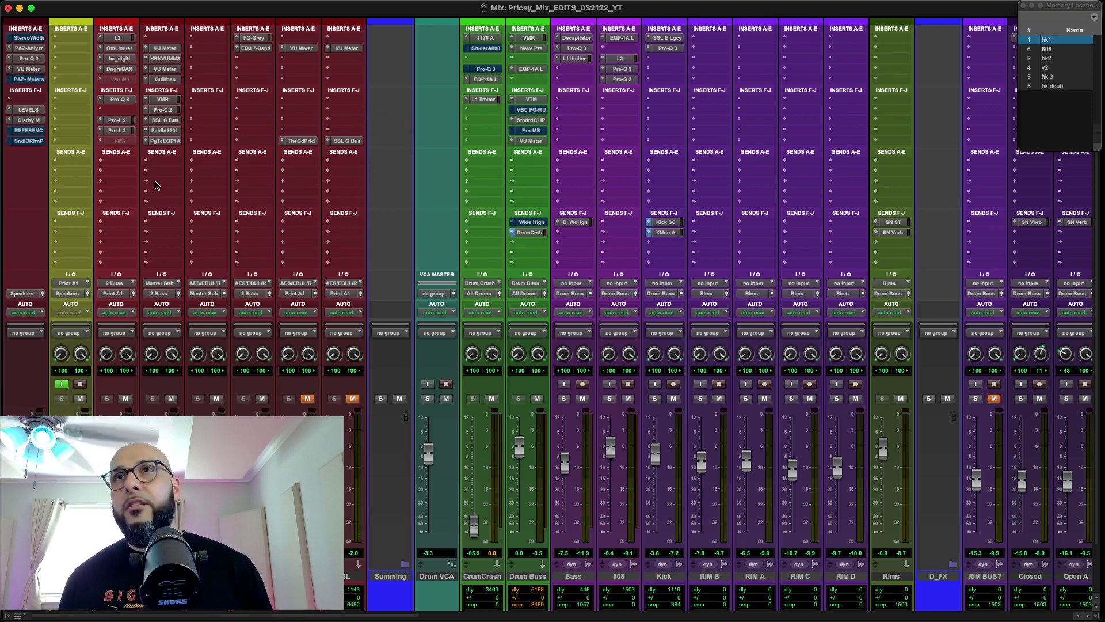
- Open Master Sub's PuigTec EQP1A insert, move its window clear and examine its low and high boost settings
{"action": "left_click", "coordinate": [165, 141]}
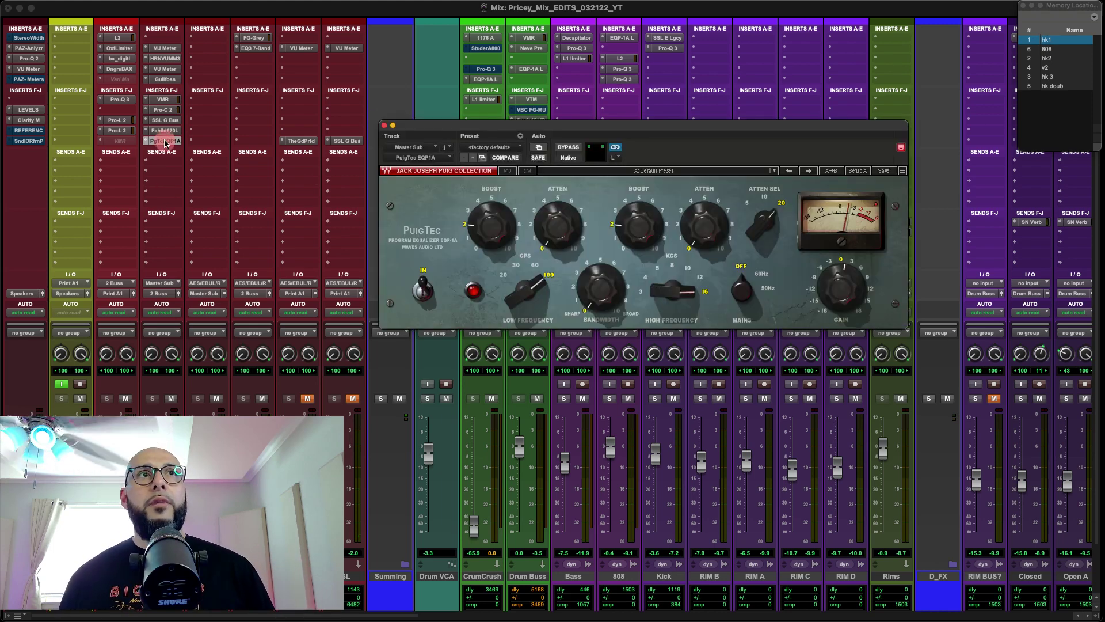
{"action": "left_click_drag", "start_coordinate": [642, 128], "coordinate": [660, 96]}
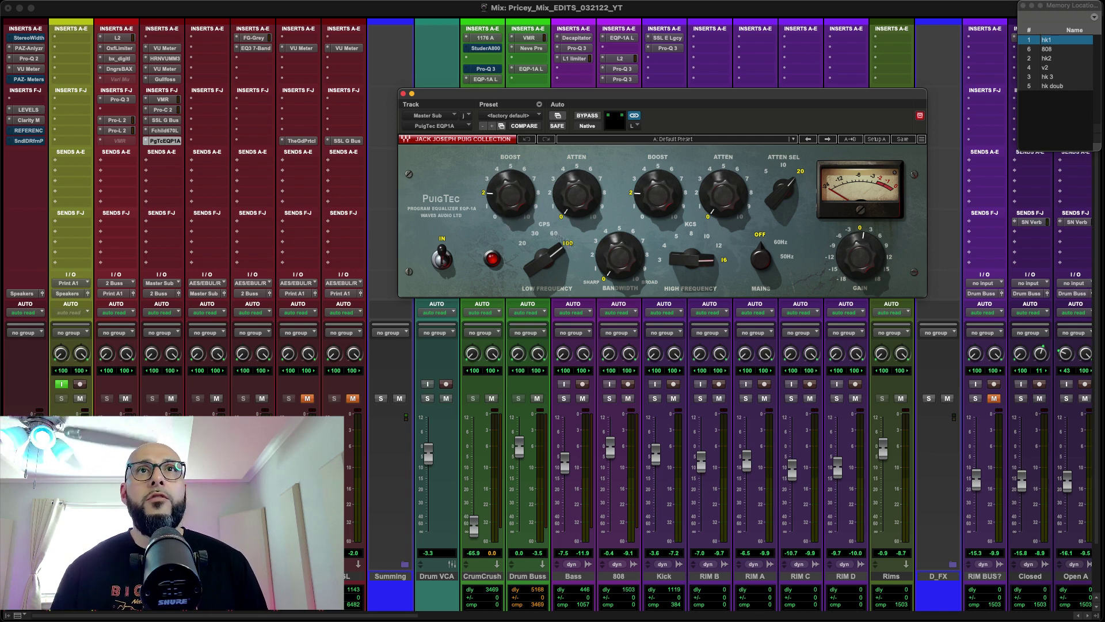
{"action": "mouse_move", "coordinate": [614, 273]}
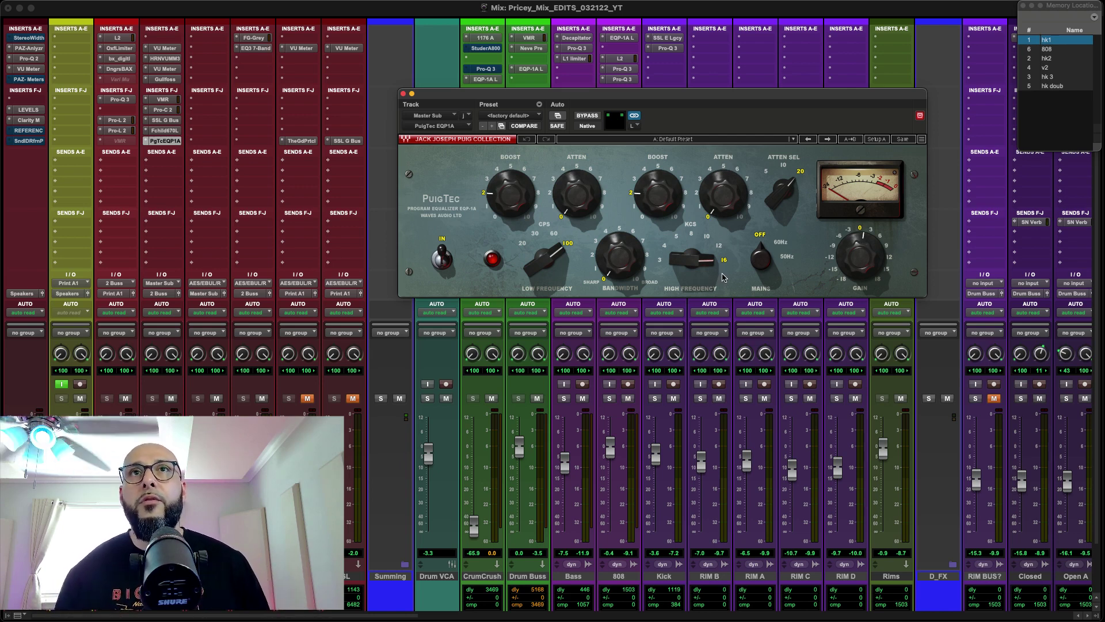
- Compare the mix with Master Sub's PuigTec EQP1A bypassed and active during playback, leave it active and close its window
{"action": "left_click", "coordinate": [588, 115]}
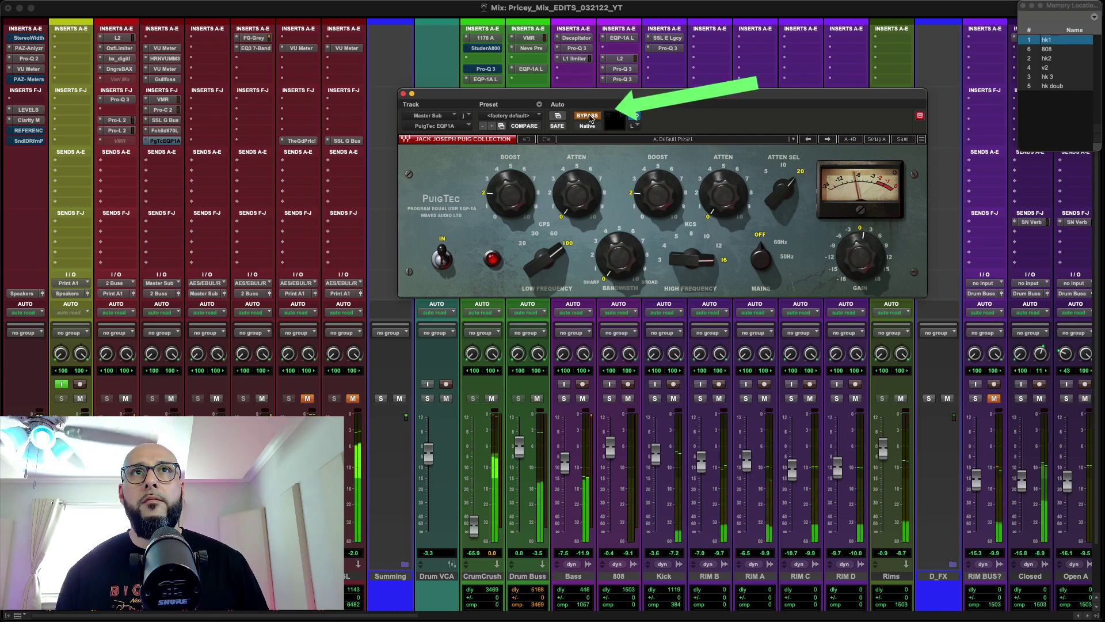
{"action": "left_click", "coordinate": [589, 118]}
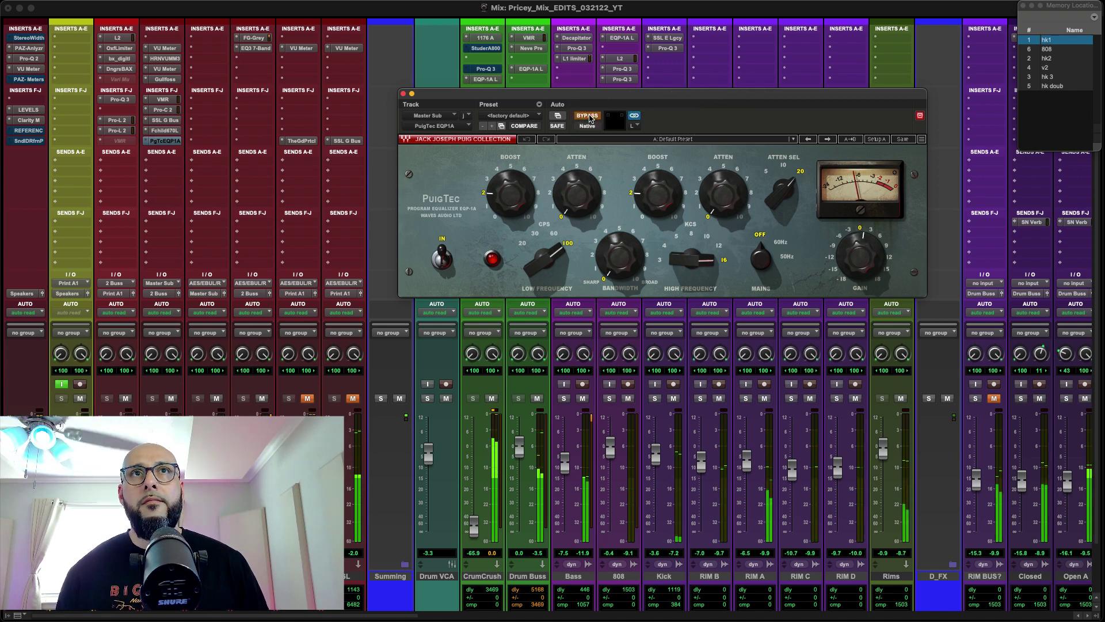
{"action": "left_click", "coordinate": [590, 117]}
{"action": "left_click", "coordinate": [589, 116]}
{"action": "left_click", "coordinate": [590, 116]}
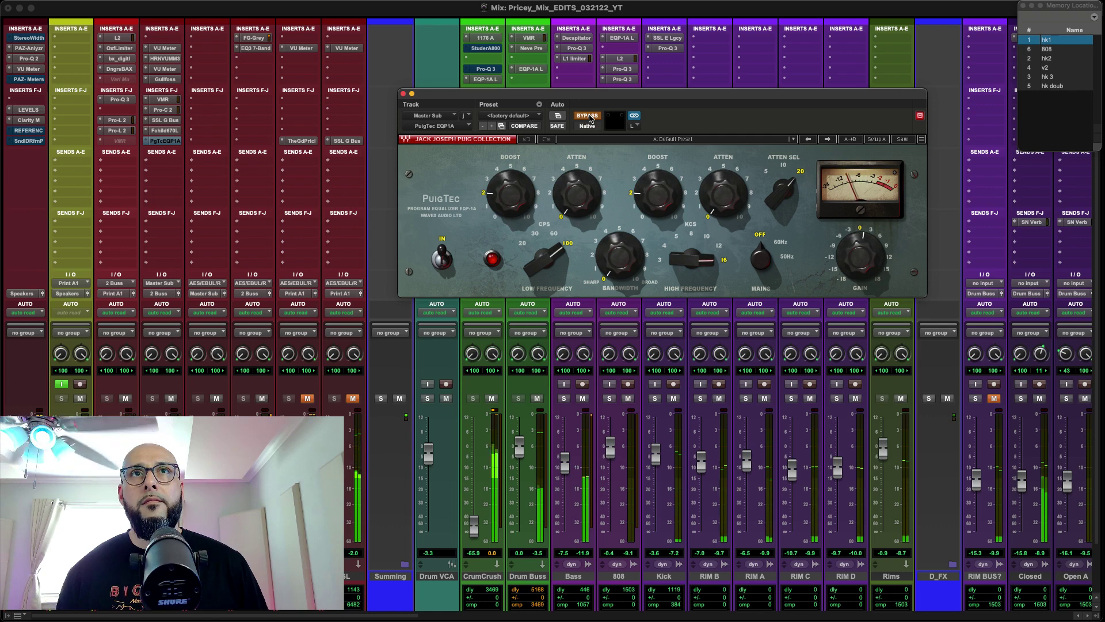
{"action": "left_click", "coordinate": [590, 117]}
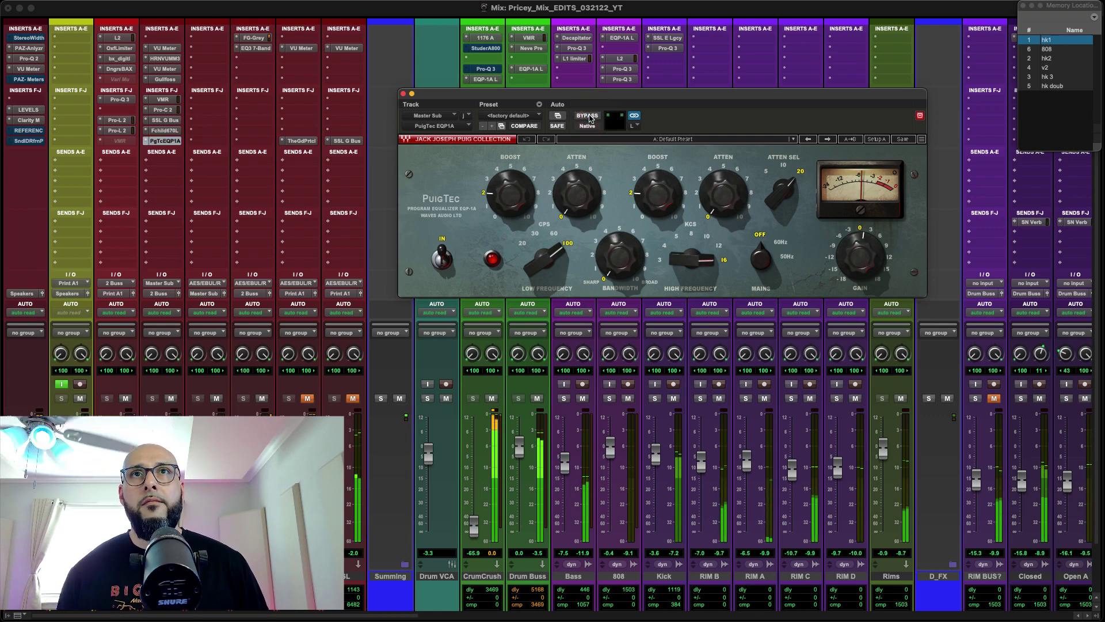
{"action": "left_click", "coordinate": [590, 116]}
{"action": "left_click", "coordinate": [589, 116]}
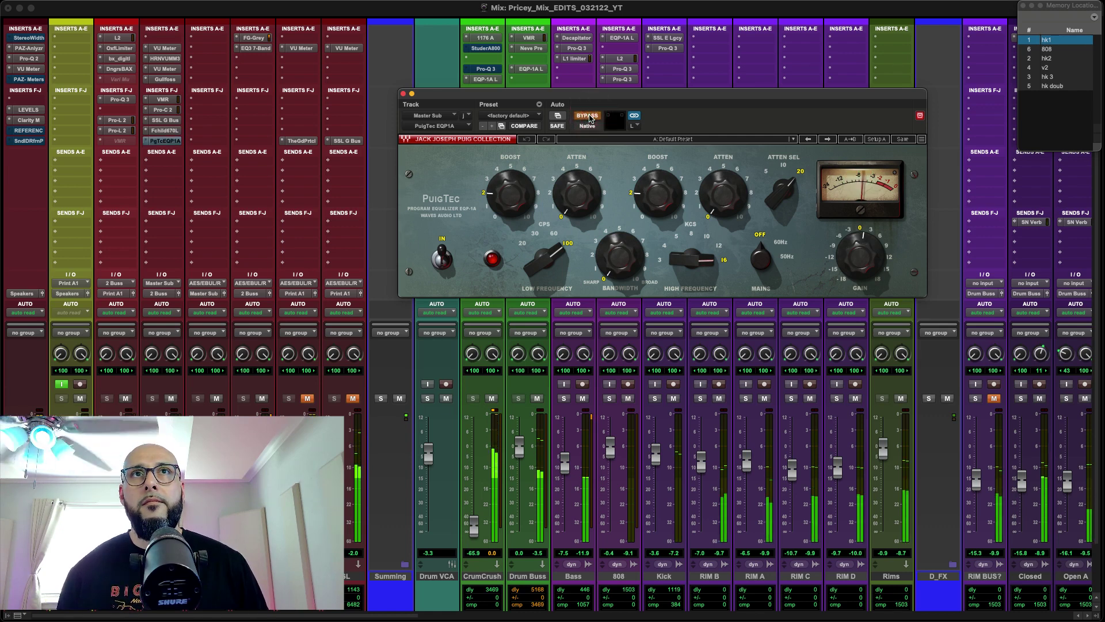
{"action": "left_click", "coordinate": [589, 116]}
{"action": "left_click", "coordinate": [590, 116]}
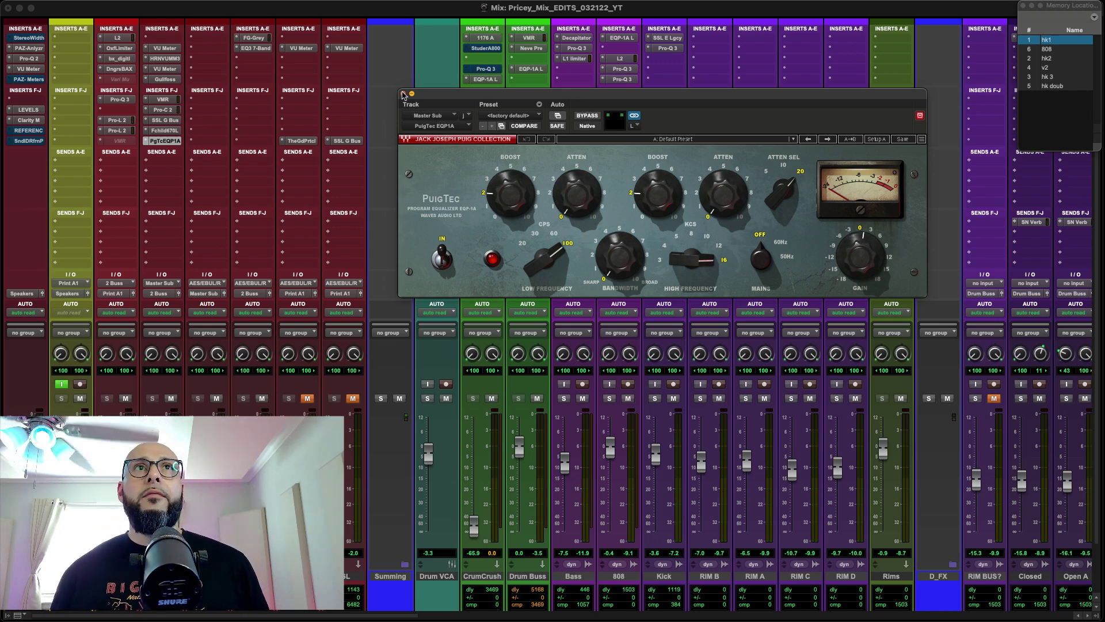
{"action": "left_click", "coordinate": [404, 94]}
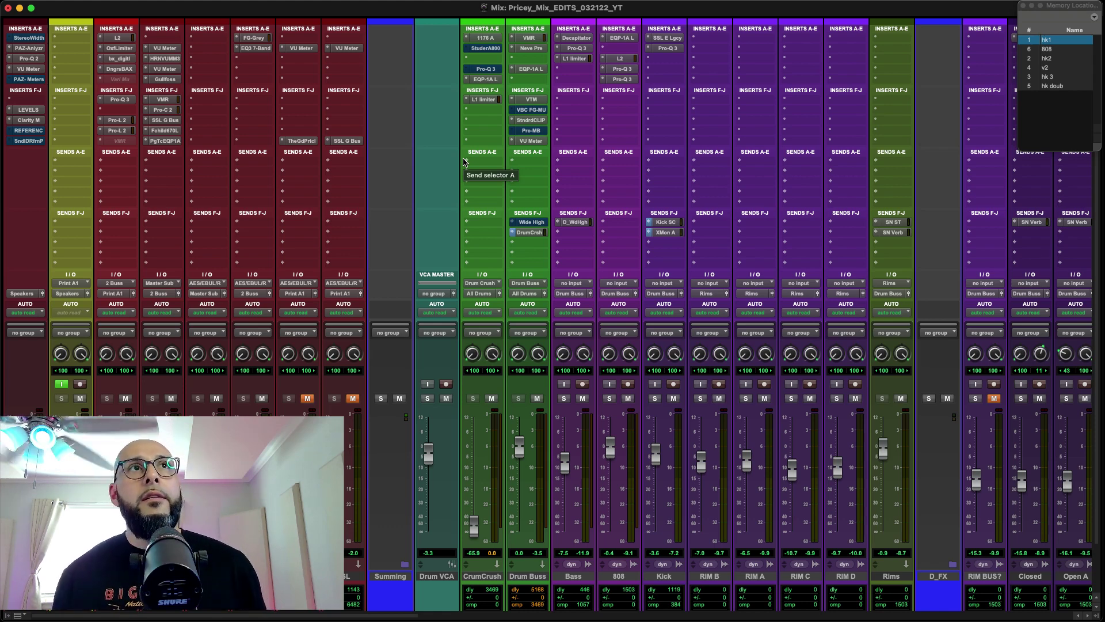
- Clear the 2 BUSS L2 Ultramaximizer's peak readings, compare the mix with it bypassed and active, leave it active and close it
{"action": "left_click", "coordinate": [112, 39]}
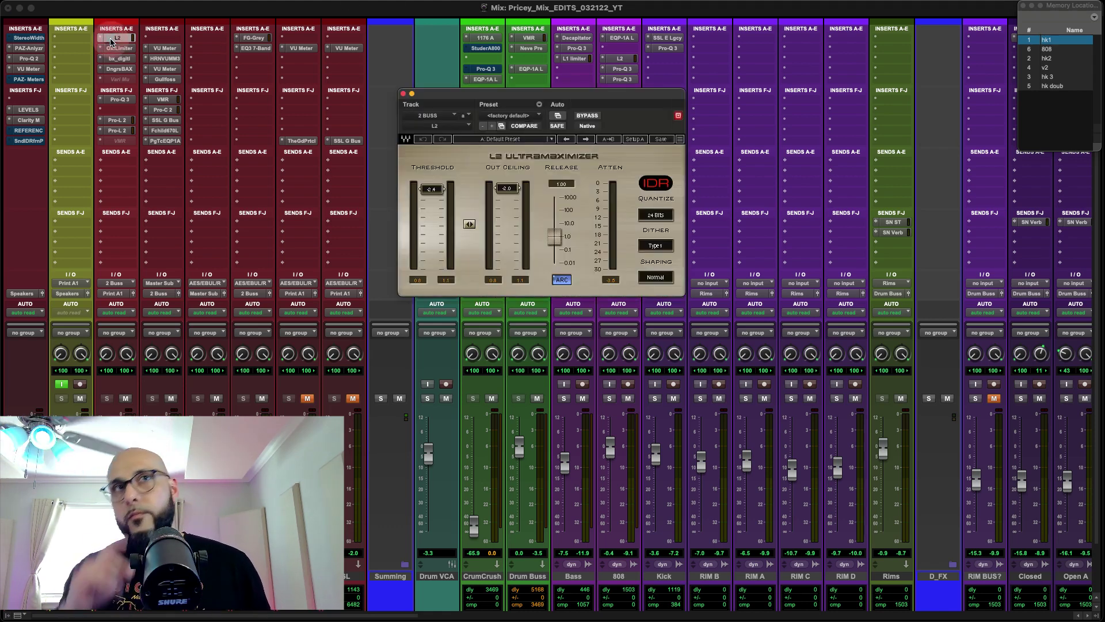
{"action": "left_click", "coordinate": [612, 282]}
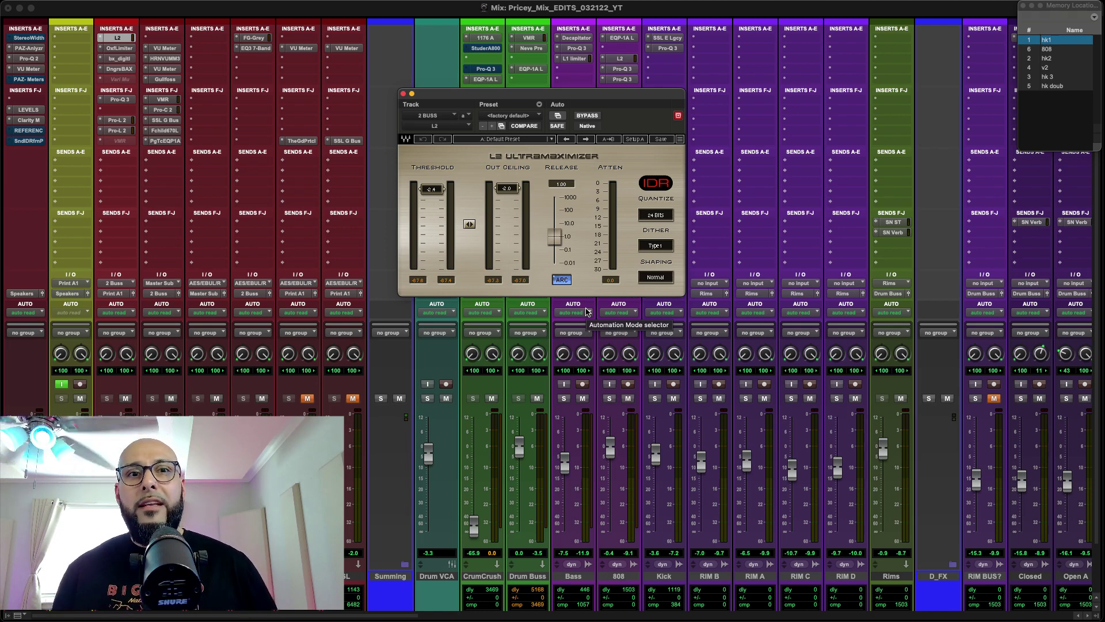
{"action": "left_click", "coordinate": [589, 116]}
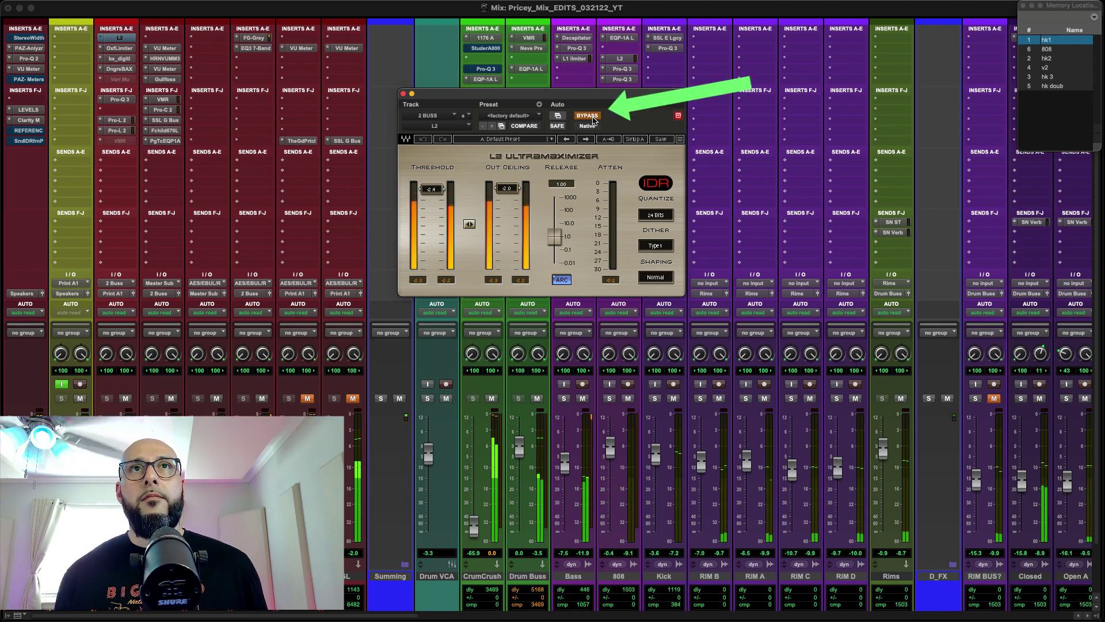
{"action": "left_click", "coordinate": [592, 117]}
{"action": "left_click", "coordinate": [592, 117]}
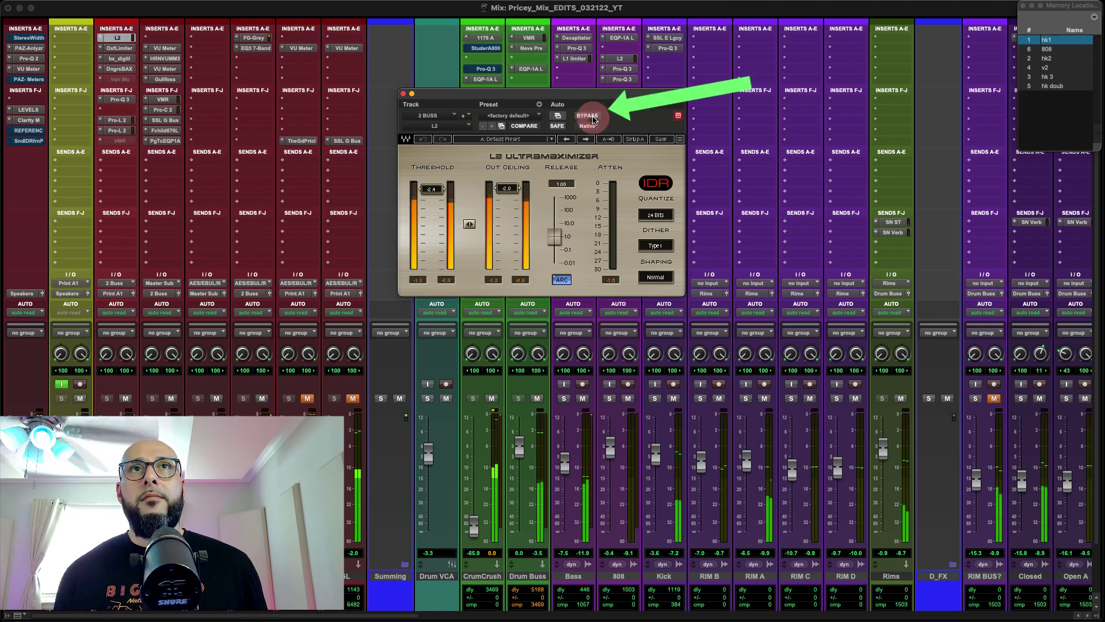
{"action": "left_click", "coordinate": [592, 117]}
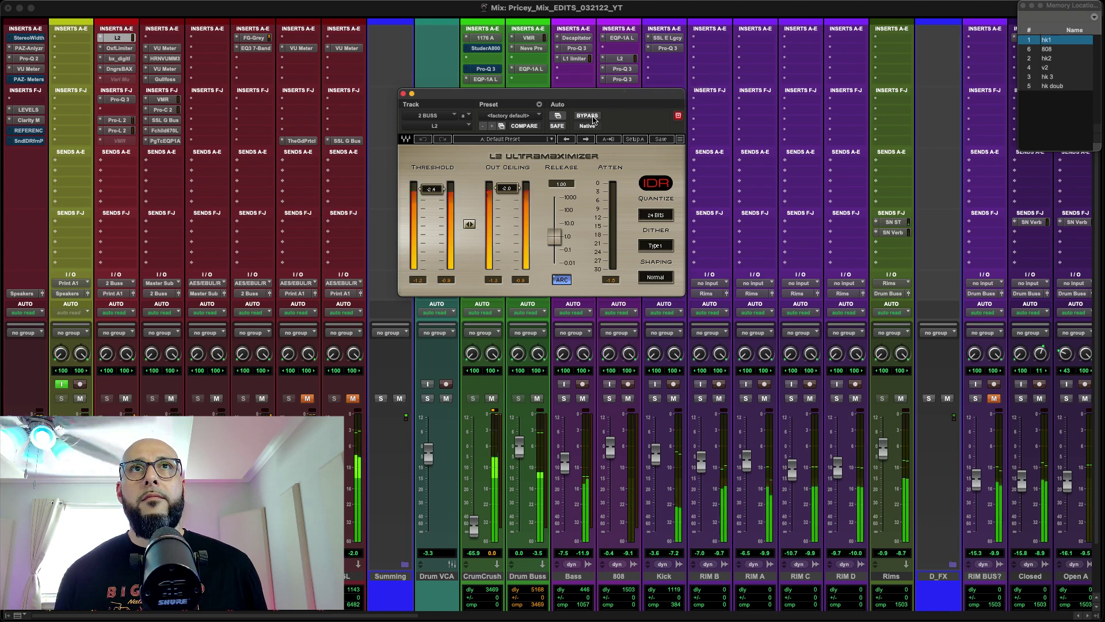
{"action": "left_click", "coordinate": [592, 117]}
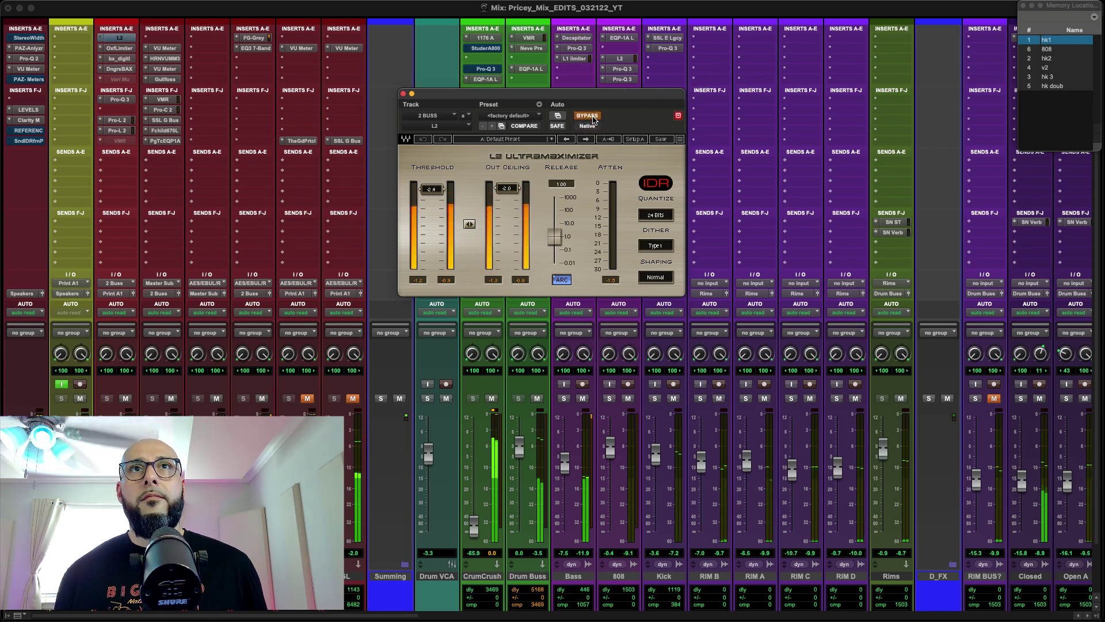
{"action": "left_click", "coordinate": [592, 117]}
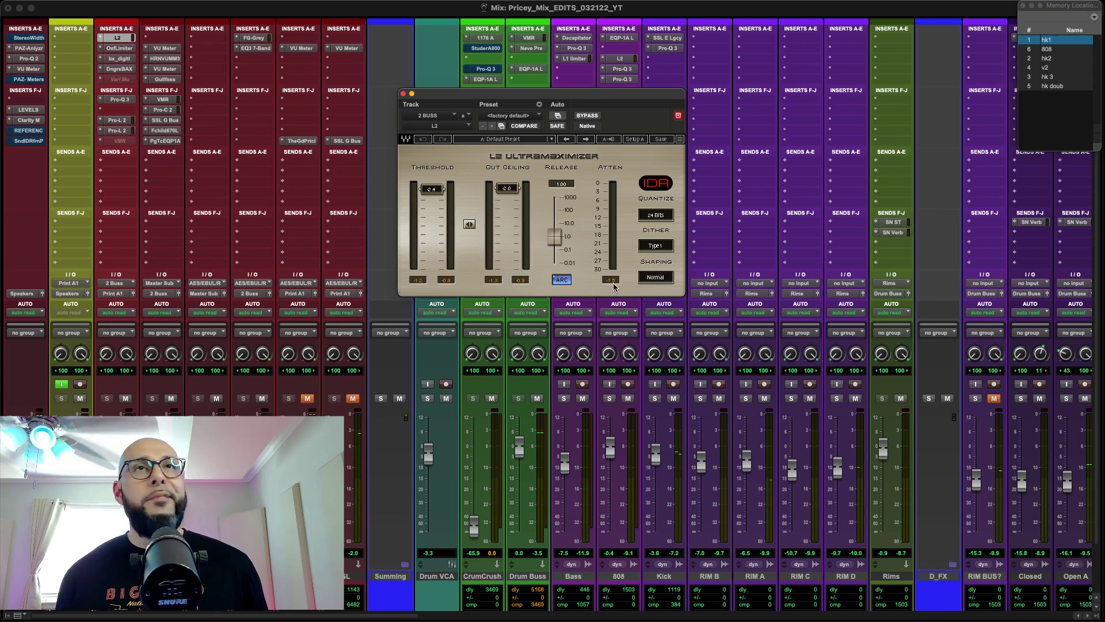
{"action": "left_click", "coordinate": [403, 93]}
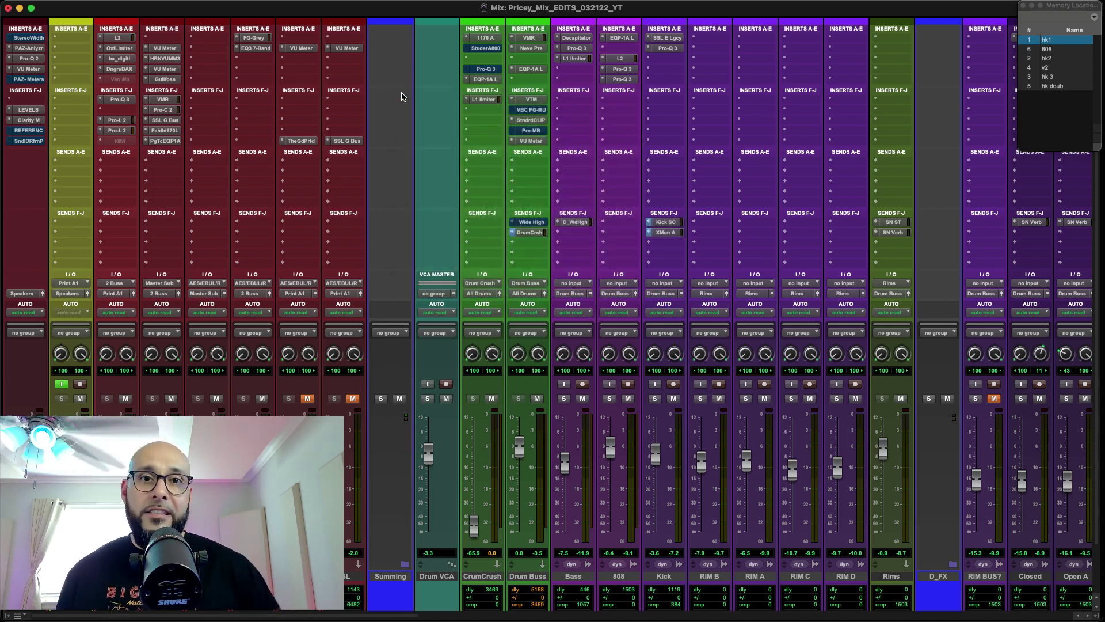
- Compare the mix with the 2 BUSS Oxford Limiter switched off and on, leave it on and close its window
{"action": "left_click", "coordinate": [119, 48]}
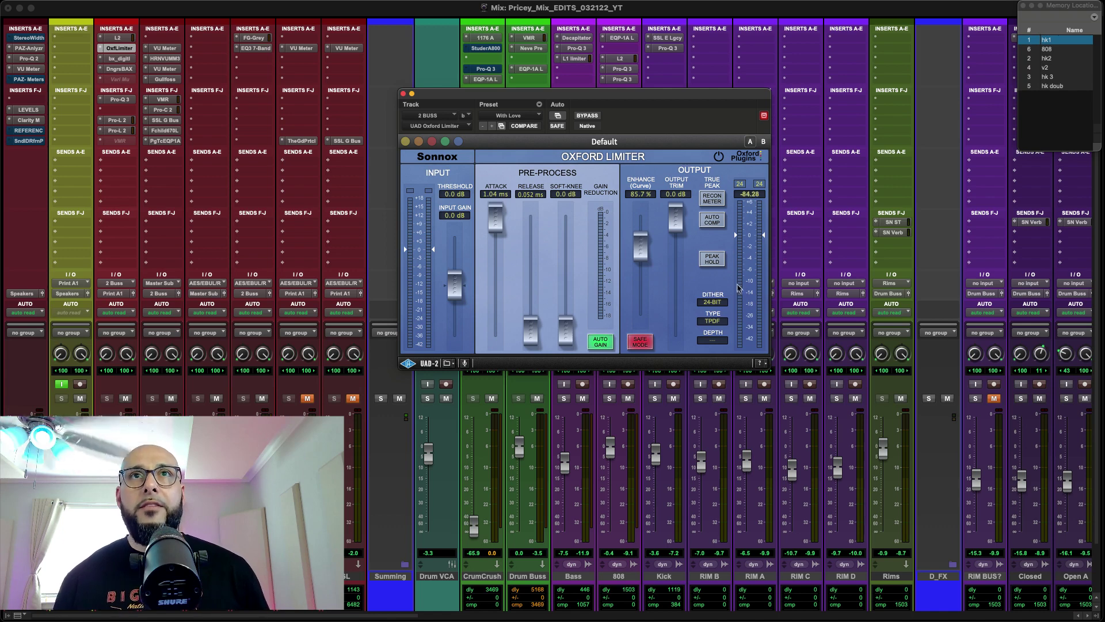
{"action": "left_click", "coordinate": [718, 158]}
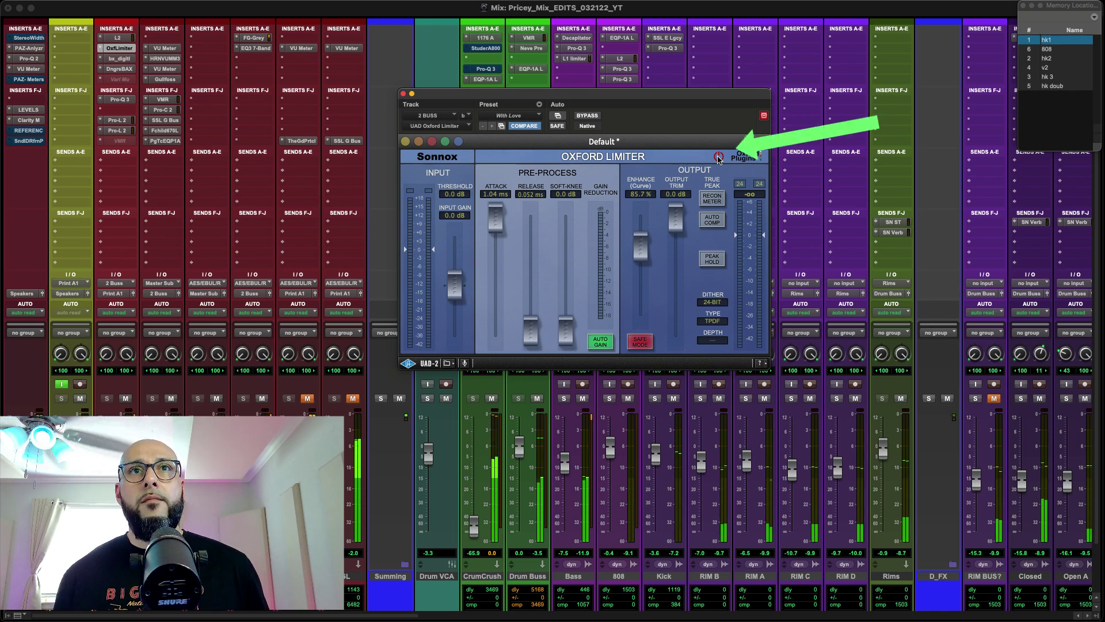
{"action": "left_click", "coordinate": [718, 158]}
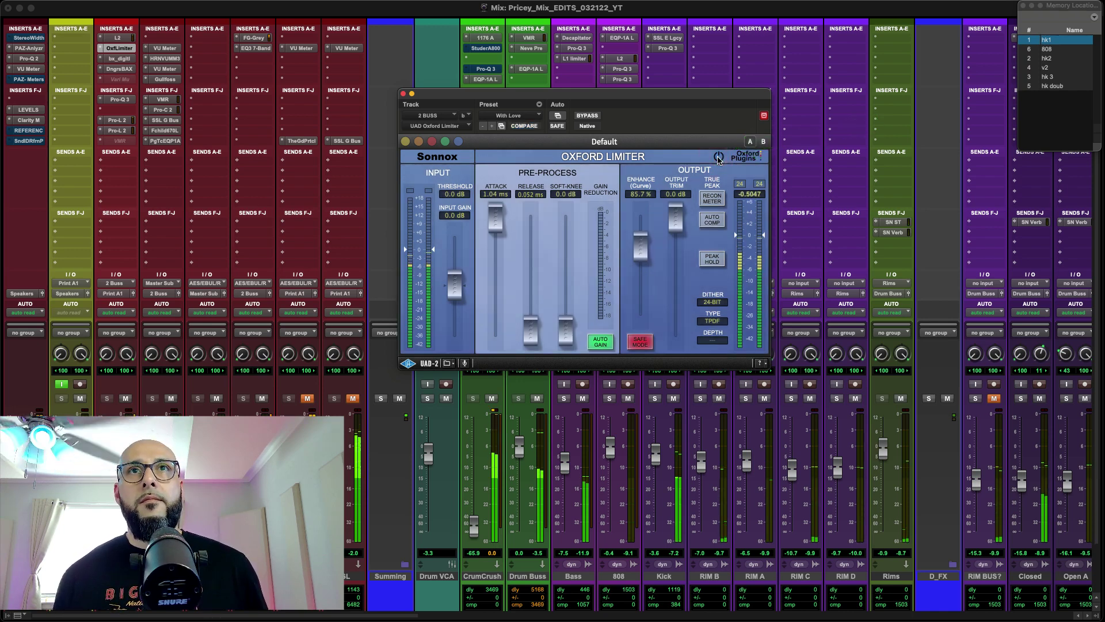
{"action": "left_click", "coordinate": [718, 157]}
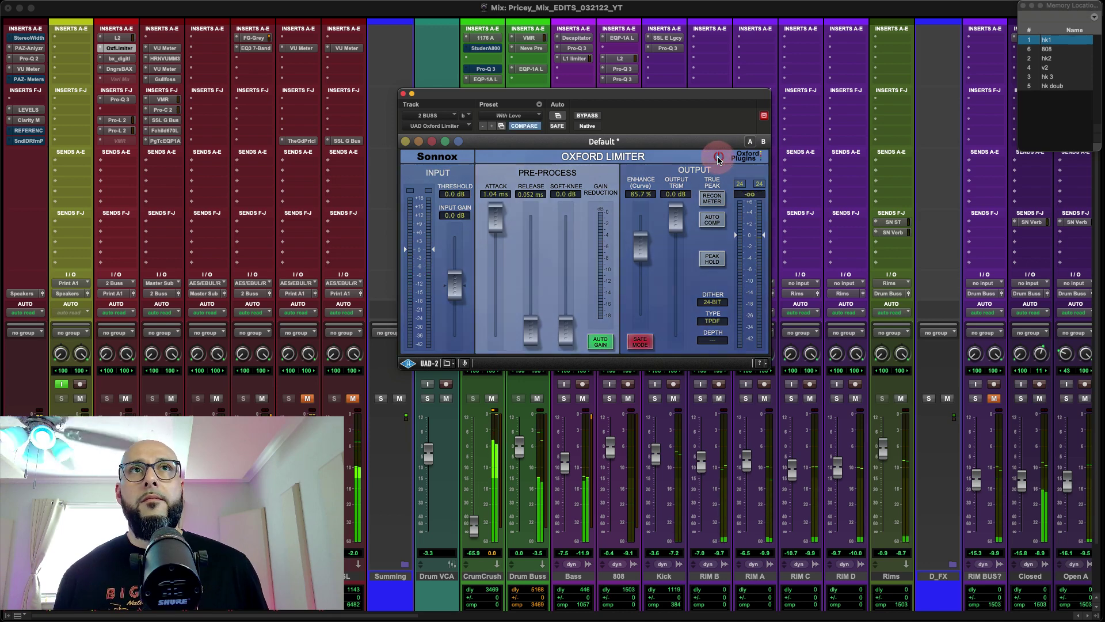
{"action": "left_click", "coordinate": [719, 157]}
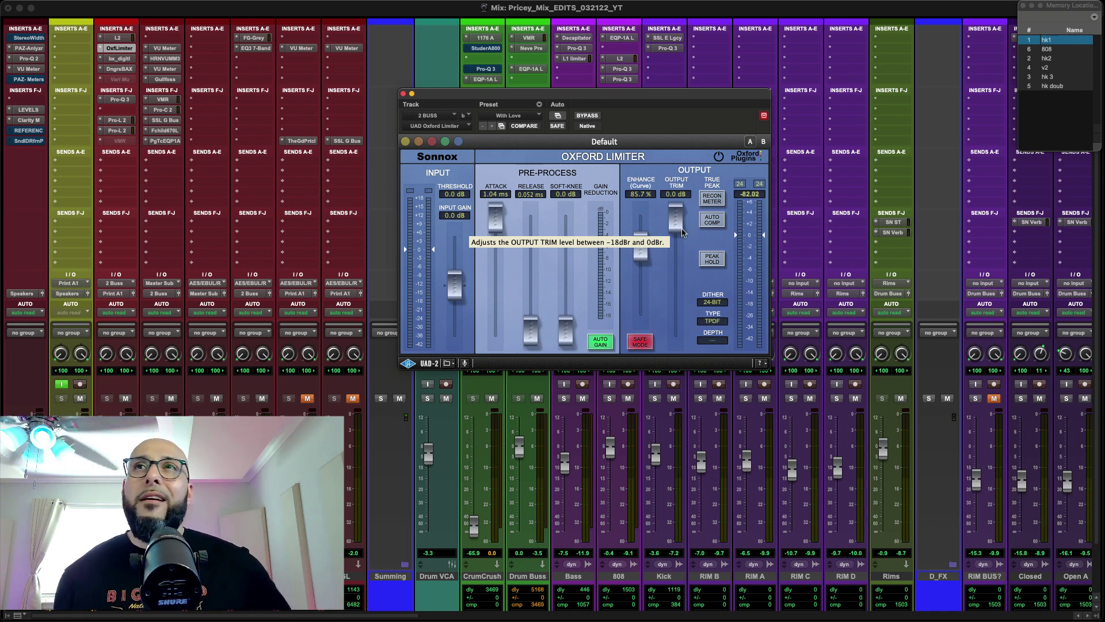
{"action": "left_click", "coordinate": [403, 94]}
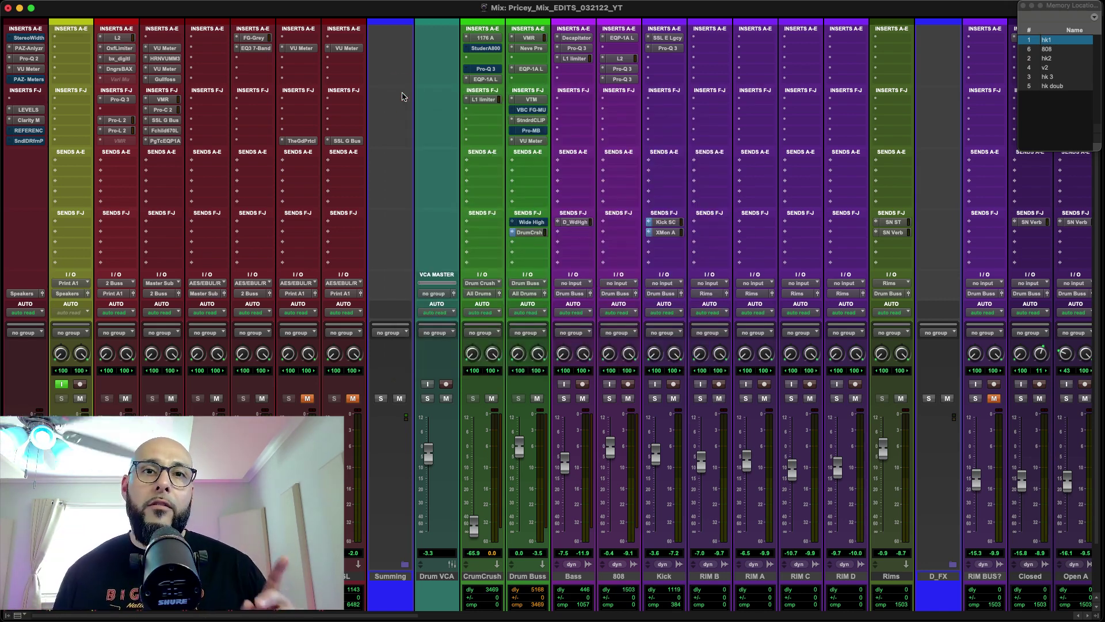
- Check Master Sub's SSL G Bus compression meter against the PuigTec EQP1A's level meter during playback, and close the plug-in window
{"action": "left_click", "coordinate": [166, 120]}
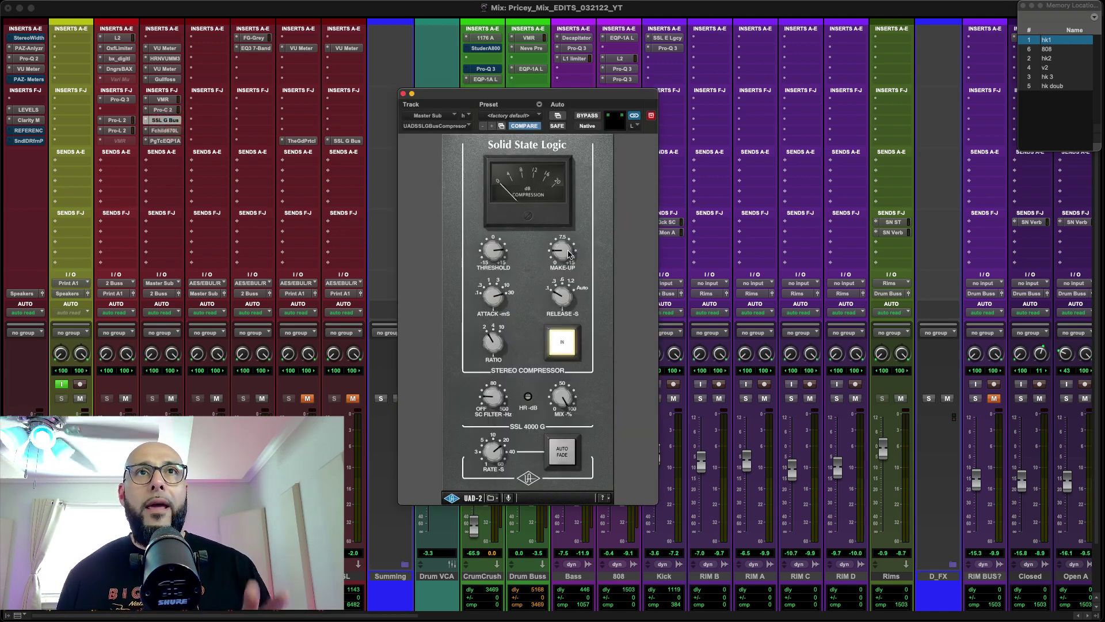
{"action": "left_click", "coordinate": [166, 141]}
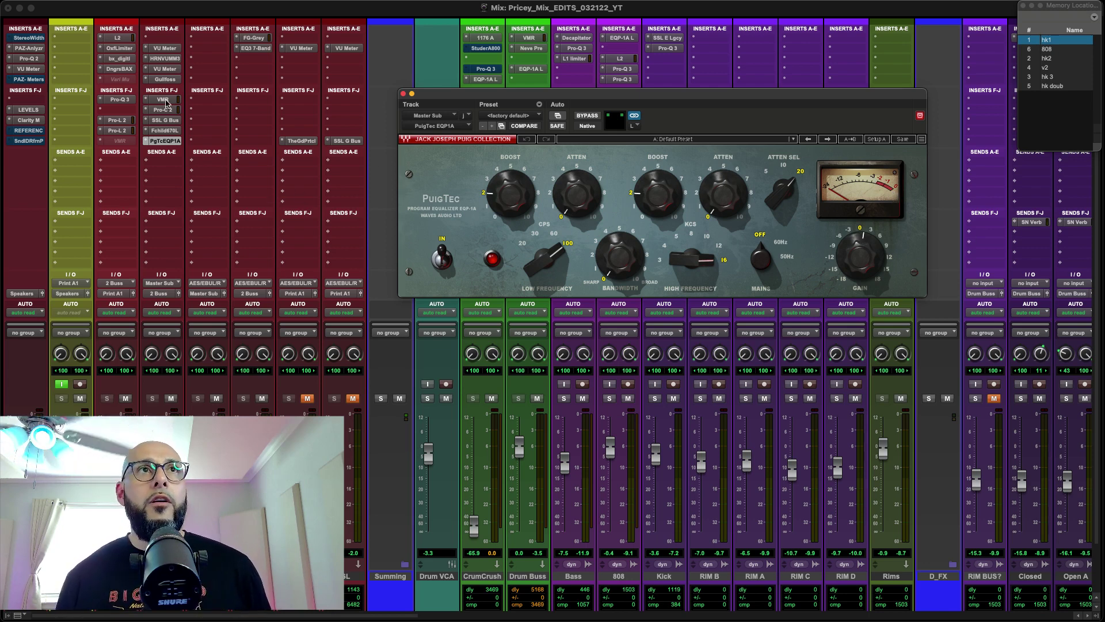
{"action": "left_click", "coordinate": [165, 121]}
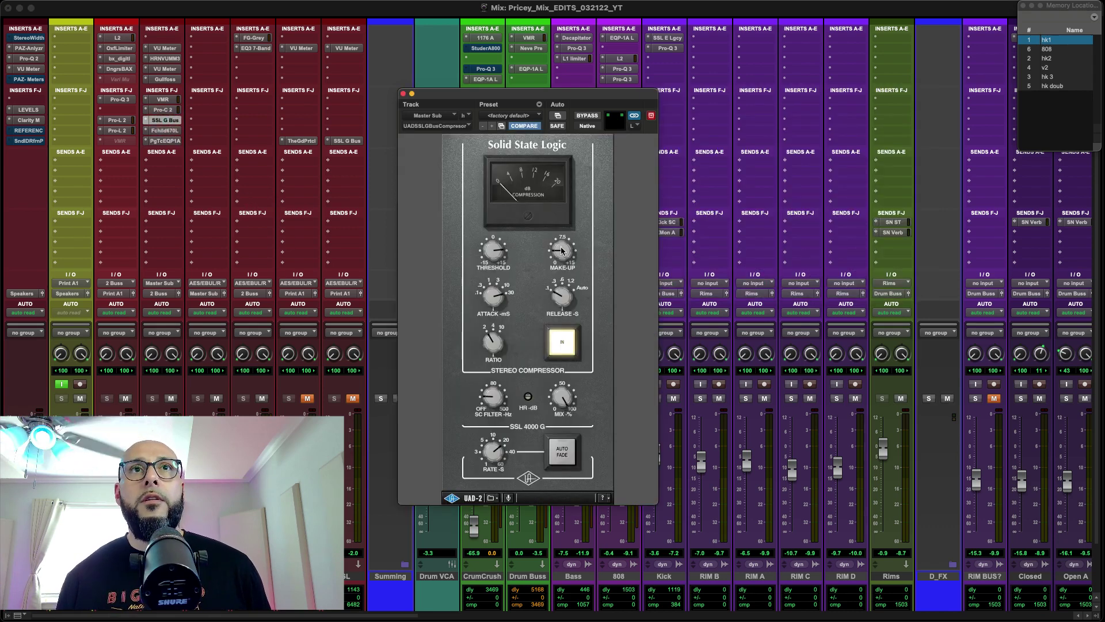
{"action": "left_click", "coordinate": [165, 140]}
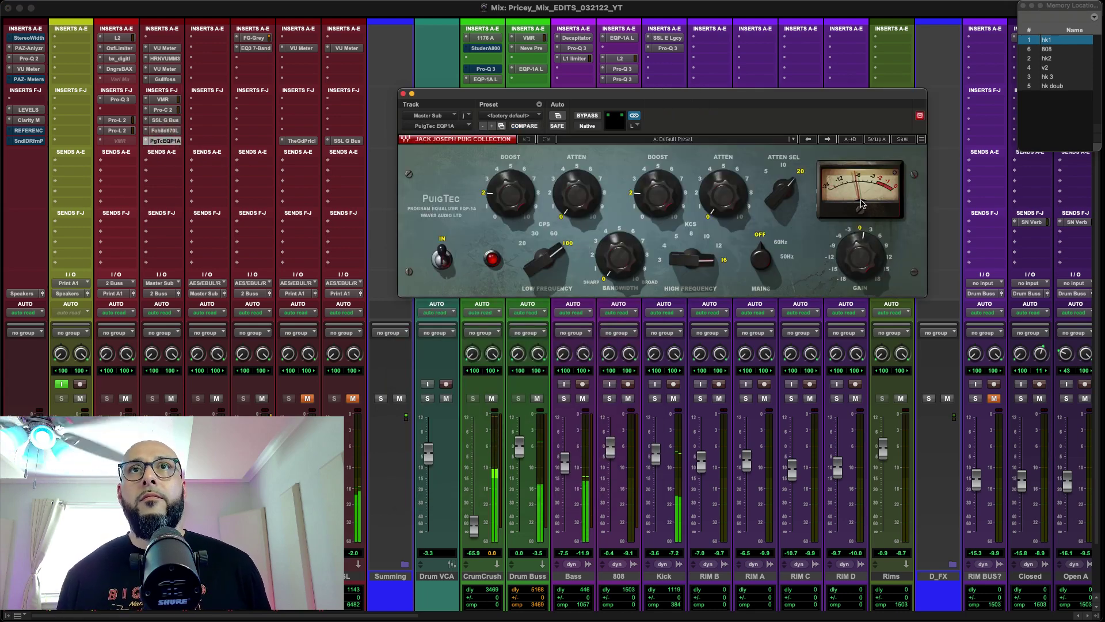
{"action": "left_click", "coordinate": [174, 124]}
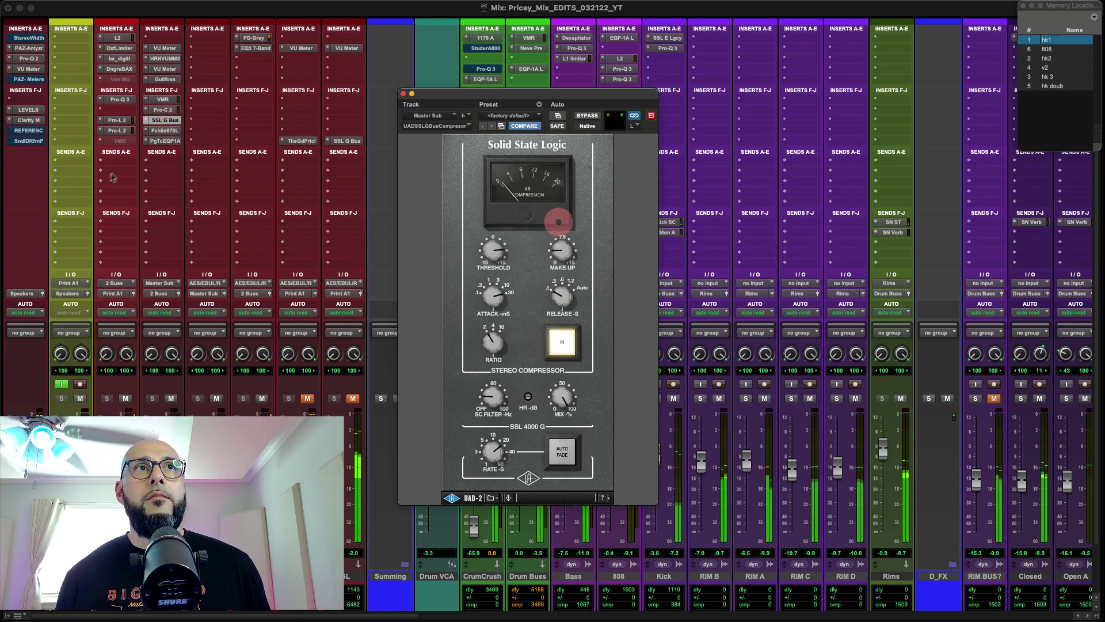
{"action": "left_click", "coordinate": [172, 143]}
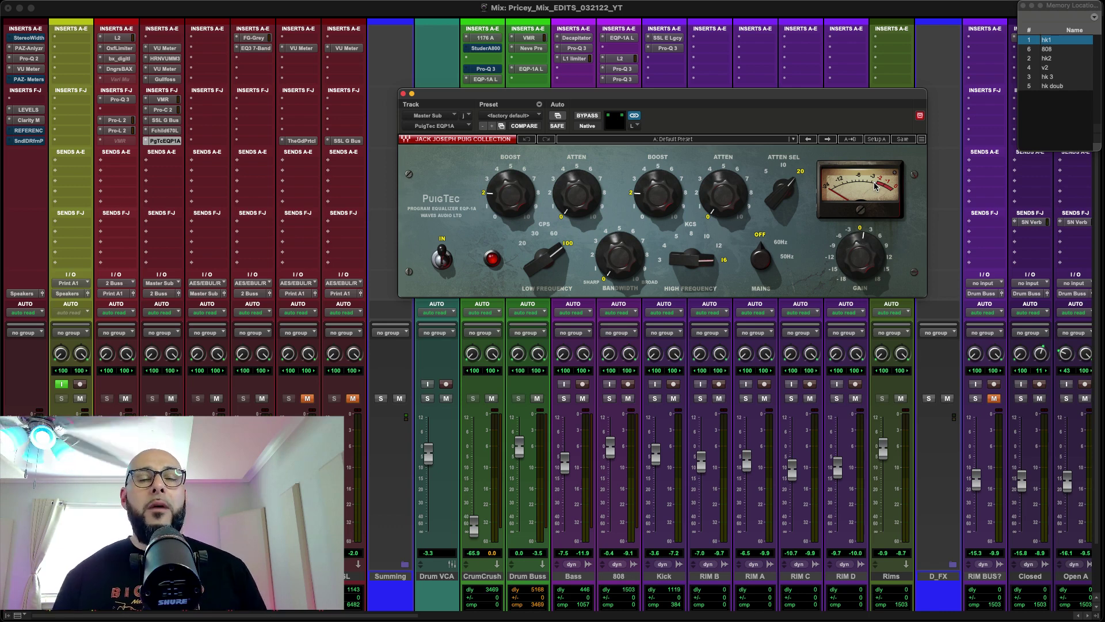
{"action": "left_click", "coordinate": [404, 93]}
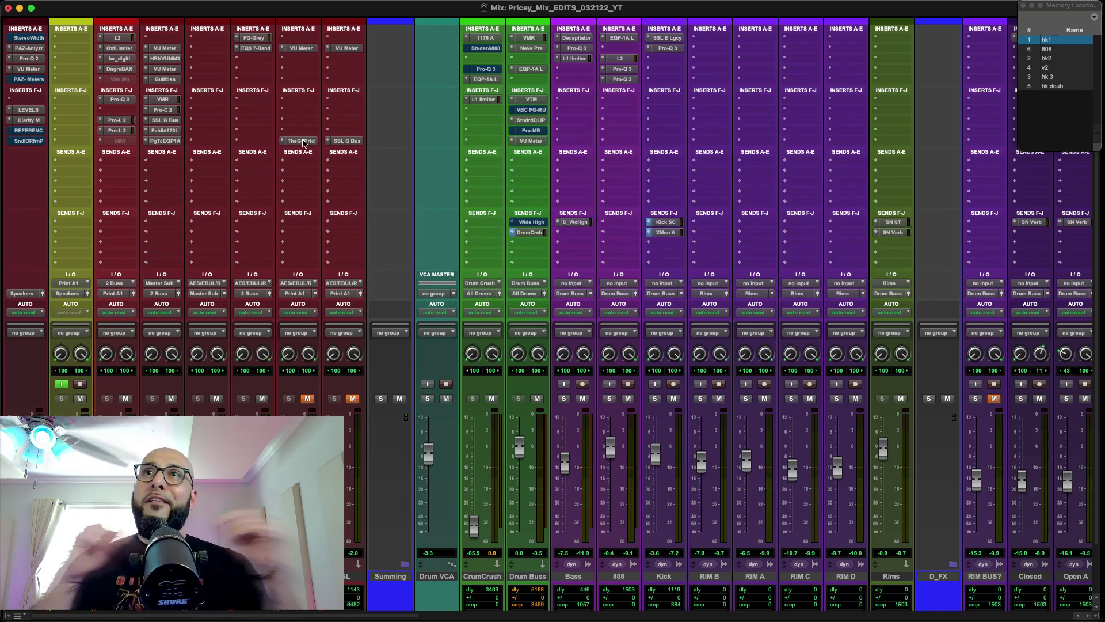
- Compare the mix with the 2 BUSS bx_digital V3 switched off and on, leave it on and close its window
{"action": "left_click", "coordinate": [118, 60]}
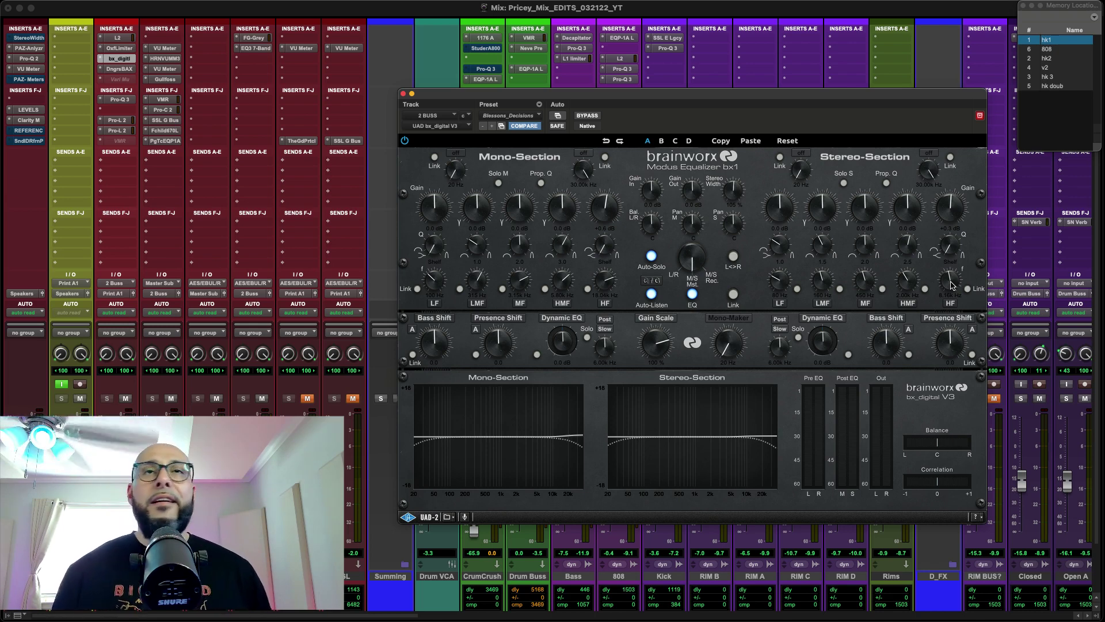
{"action": "left_click", "coordinate": [405, 142]}
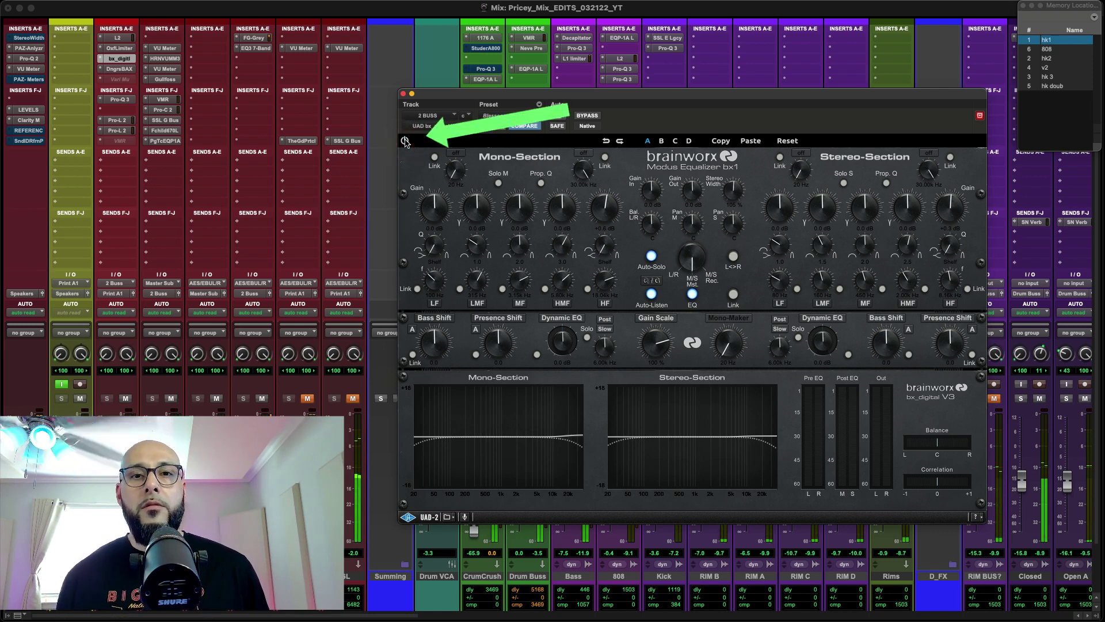
{"action": "left_click", "coordinate": [406, 142]}
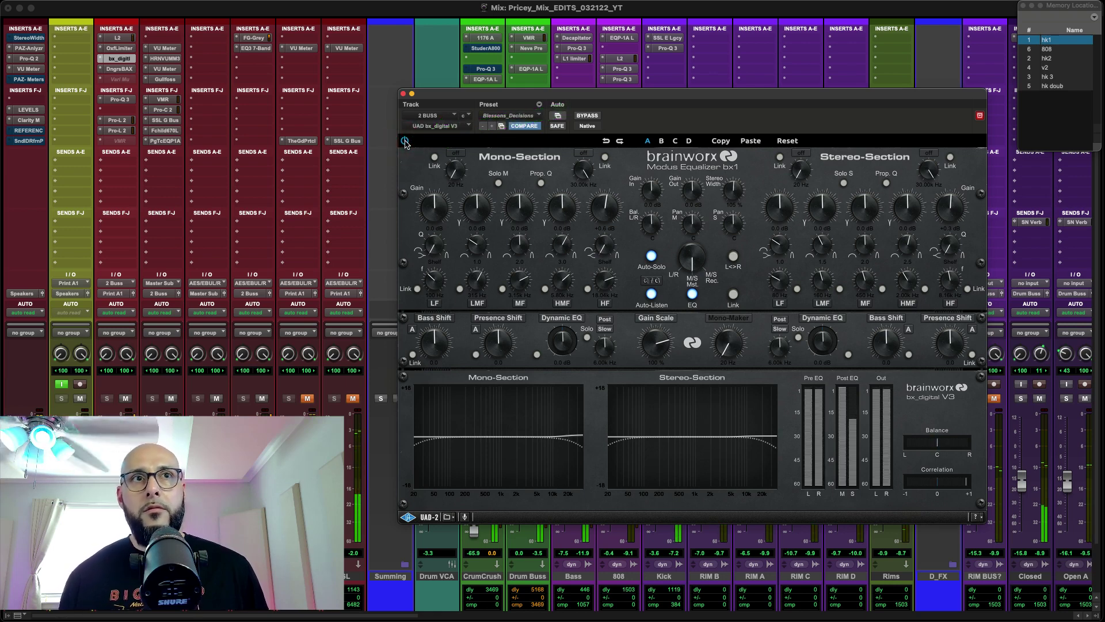
{"action": "left_click", "coordinate": [405, 142]}
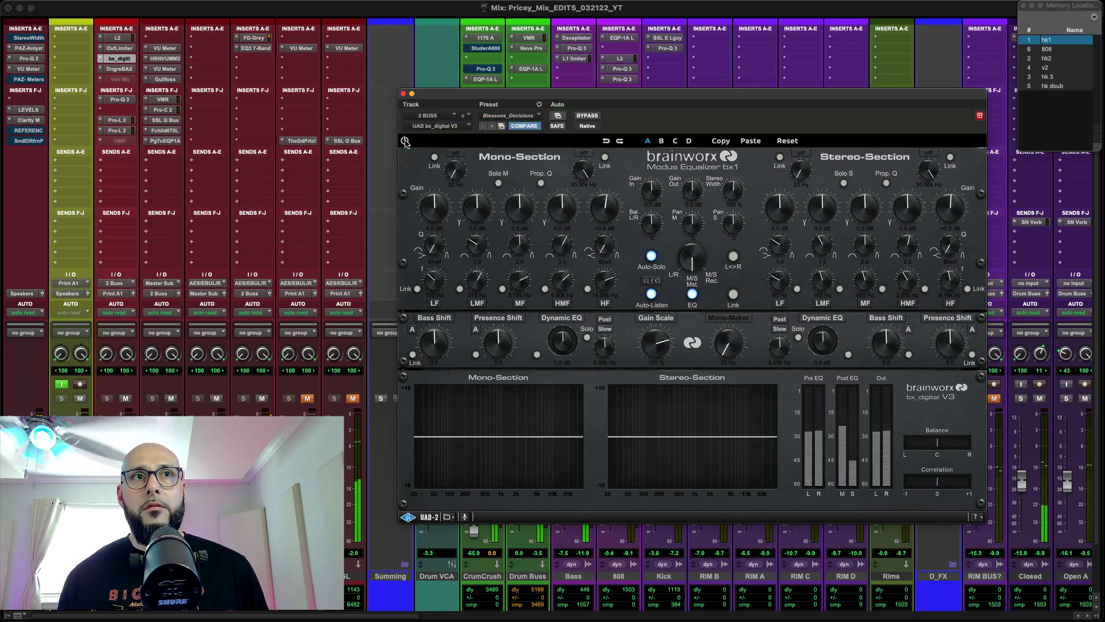
{"action": "left_click", "coordinate": [406, 142]}
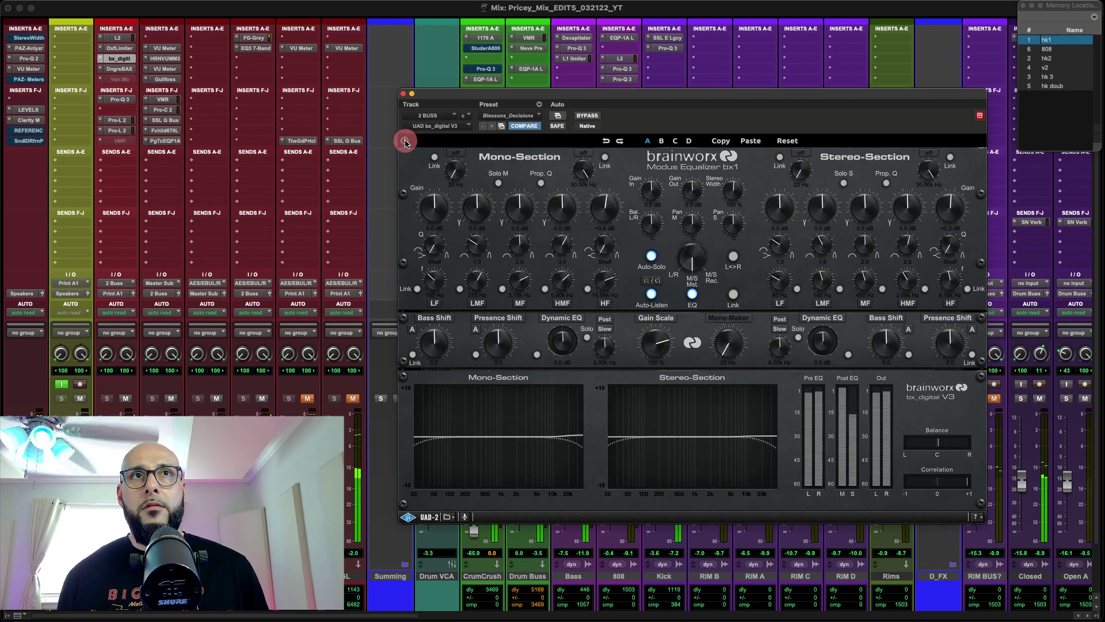
{"action": "left_click", "coordinate": [403, 93]}
- Compare the mix with the 2 BUSS Dangerous BAX EQ bypassed and active, leave it active and close its window
{"action": "left_click", "coordinate": [117, 69]}
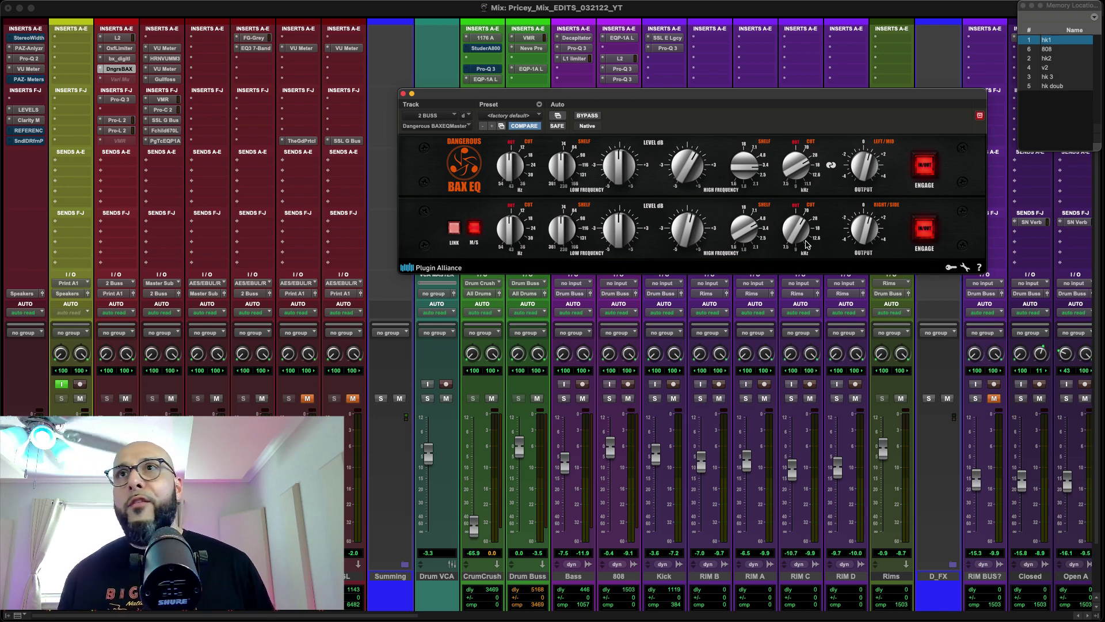
{"action": "left_click", "coordinate": [588, 115]}
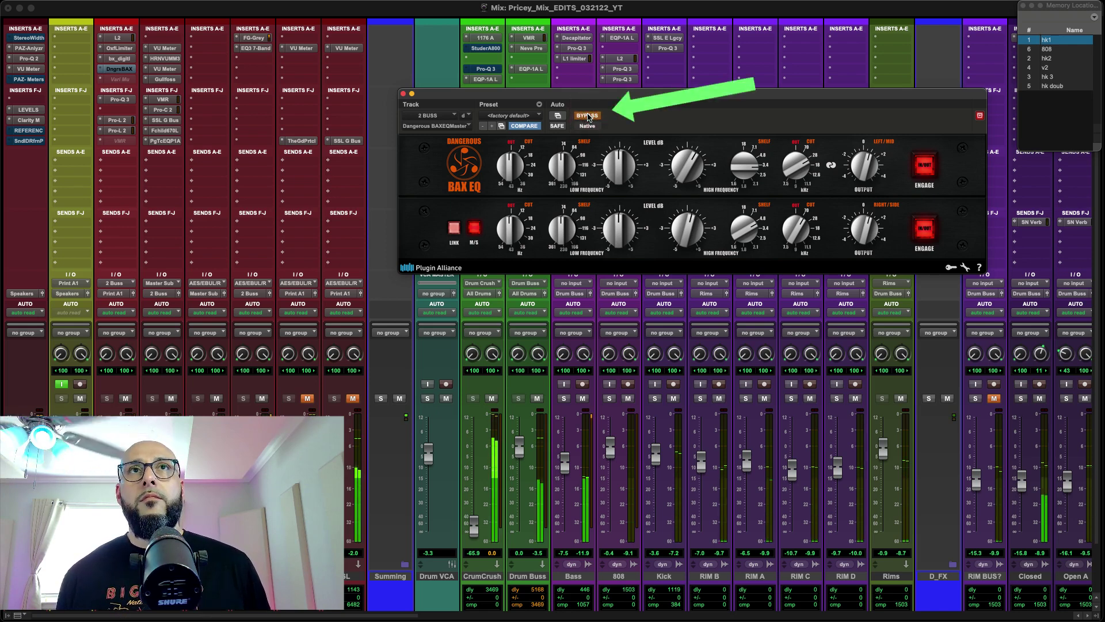
{"action": "left_click", "coordinate": [588, 116]}
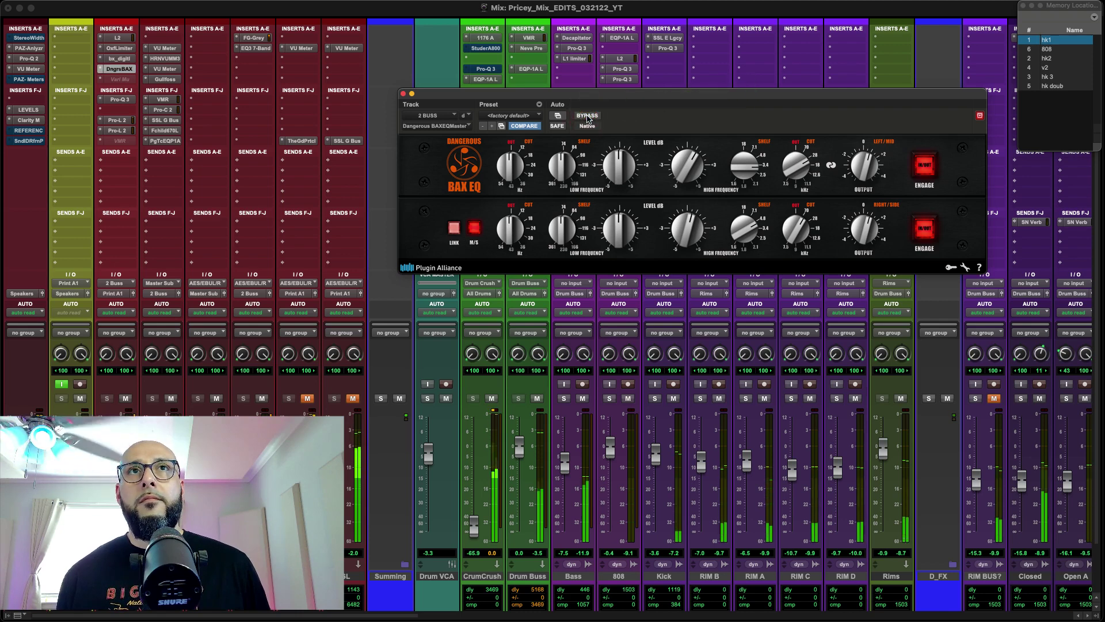
{"action": "left_click", "coordinate": [588, 116]}
{"action": "left_click", "coordinate": [587, 116]}
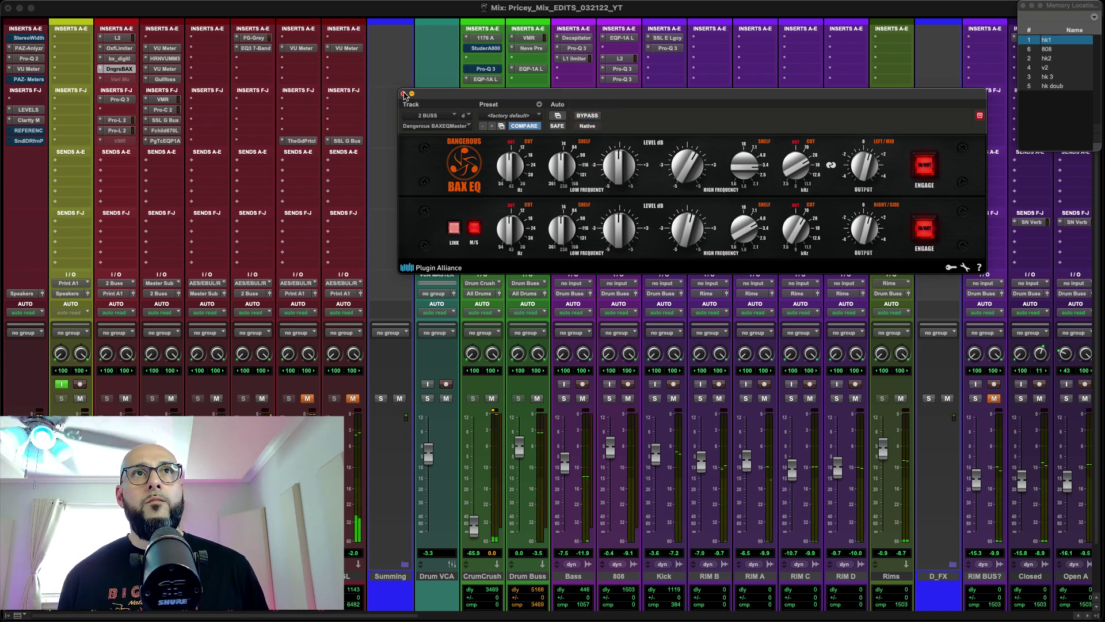
{"action": "left_click", "coordinate": [405, 94]}
- Compare the mix with the 2 BUSS Pro-Q 3 bypassed and active, leave it active, clear its peak reading and close it
{"action": "left_click", "coordinate": [119, 99]}
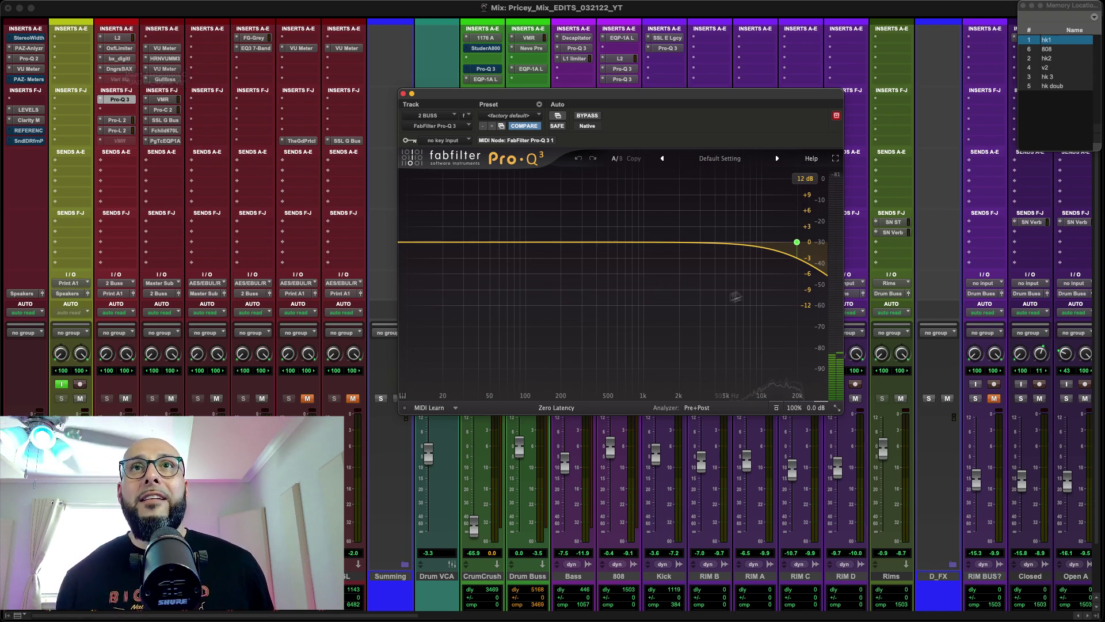
{"action": "left_click", "coordinate": [588, 114]}
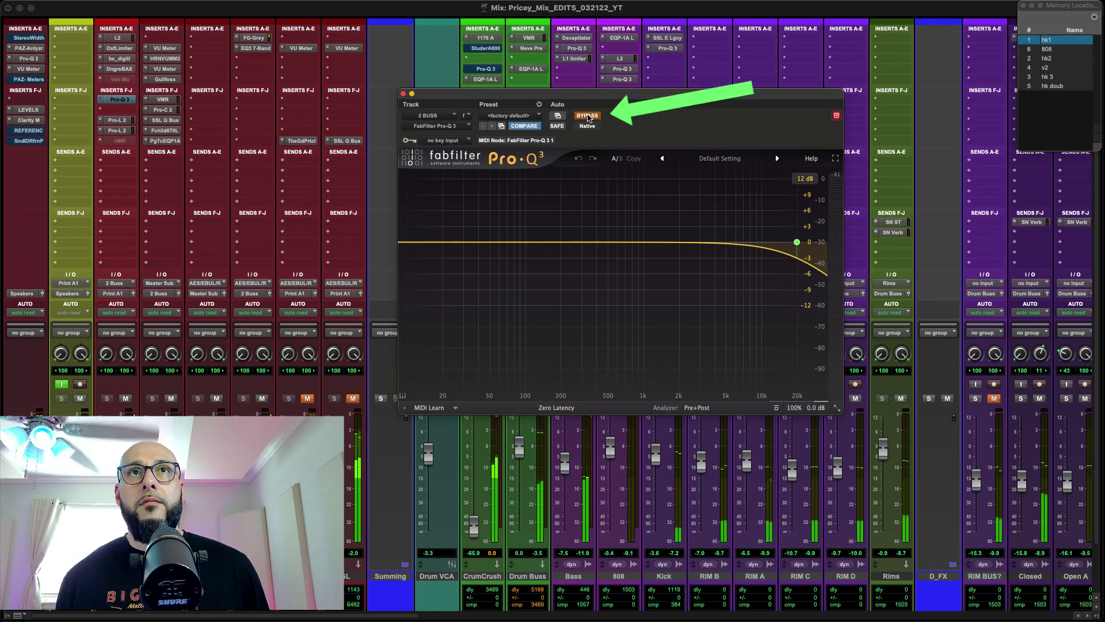
{"action": "left_click", "coordinate": [588, 116]}
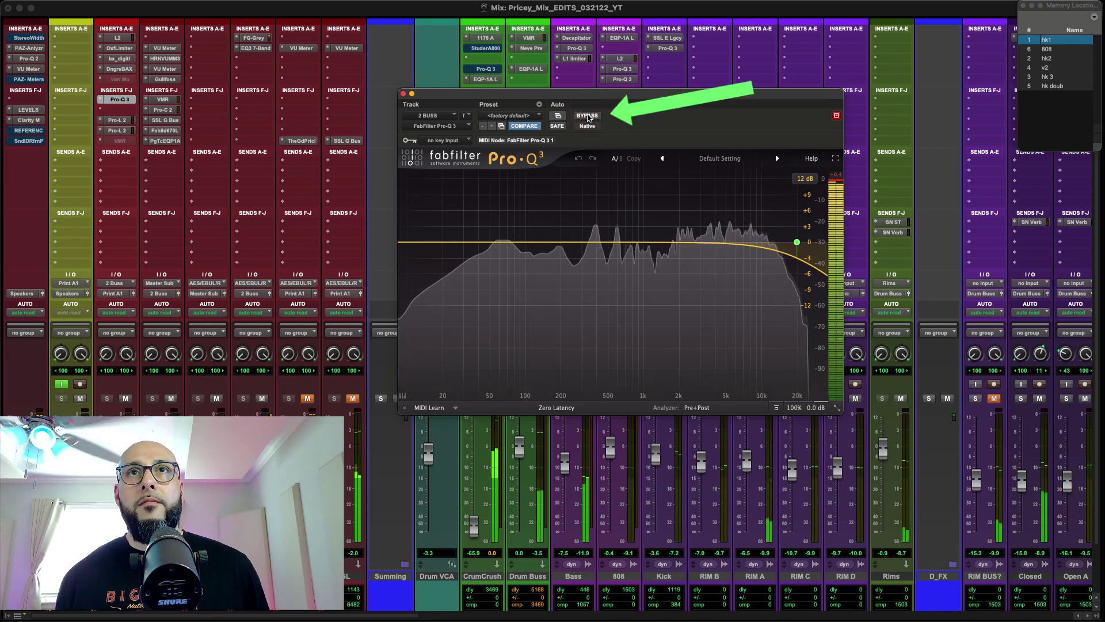
{"action": "left_click", "coordinate": [588, 116]}
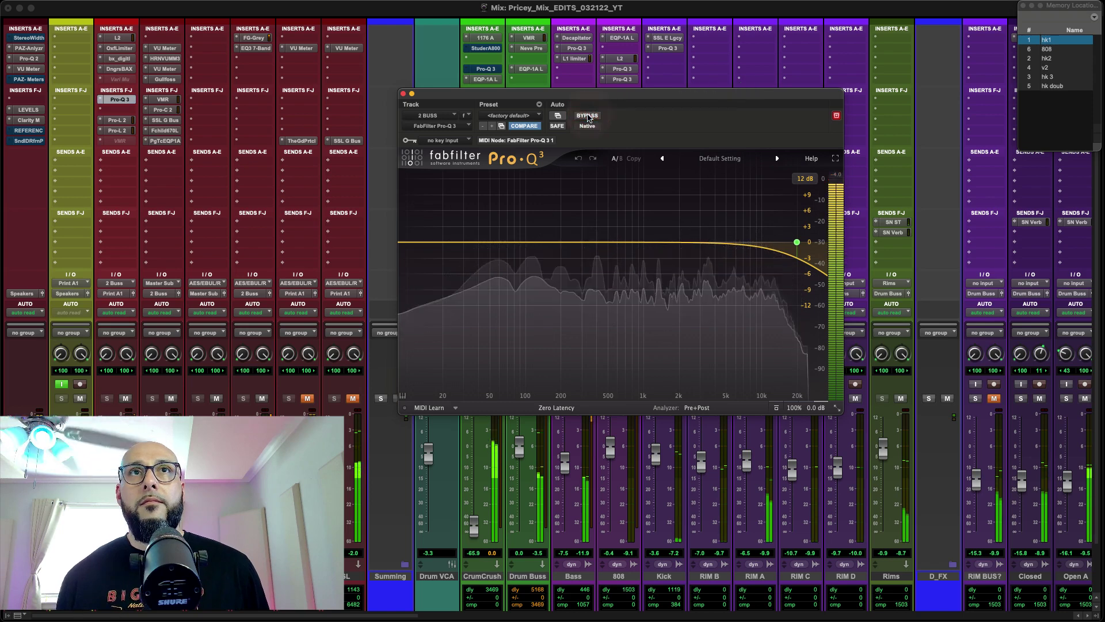
{"action": "left_click", "coordinate": [587, 115]}
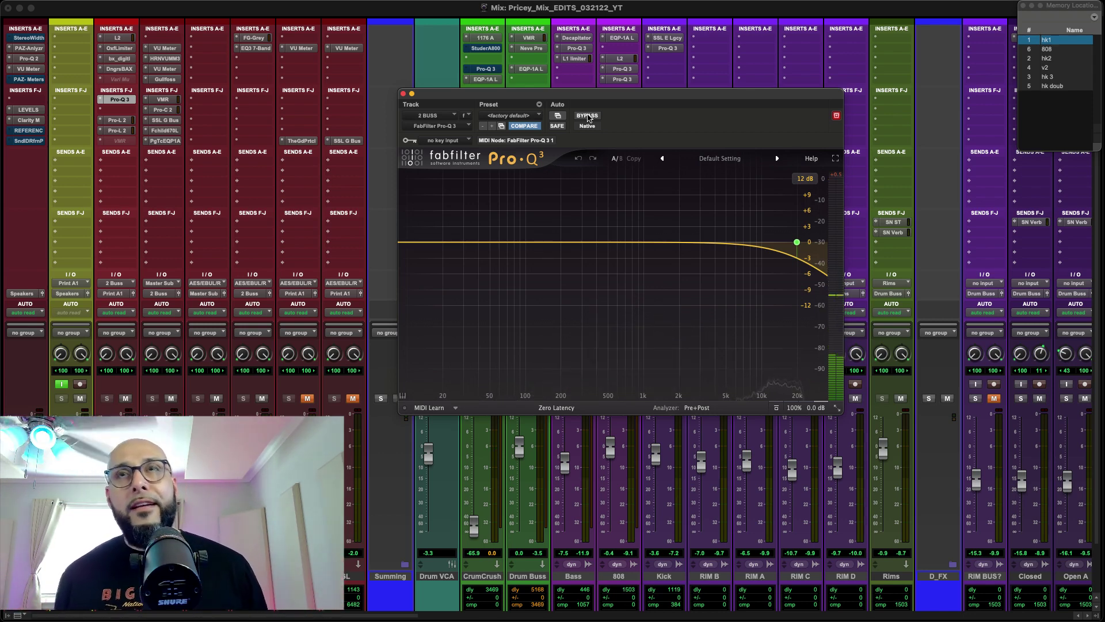
{"action": "left_click", "coordinate": [838, 176]}
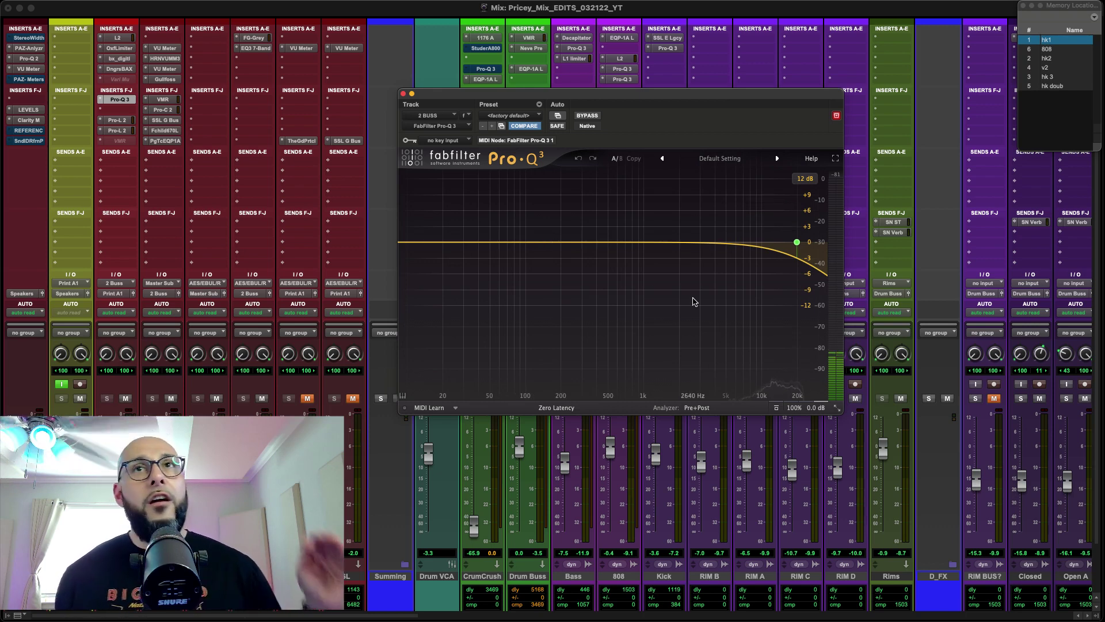
{"action": "left_click", "coordinate": [403, 94]}
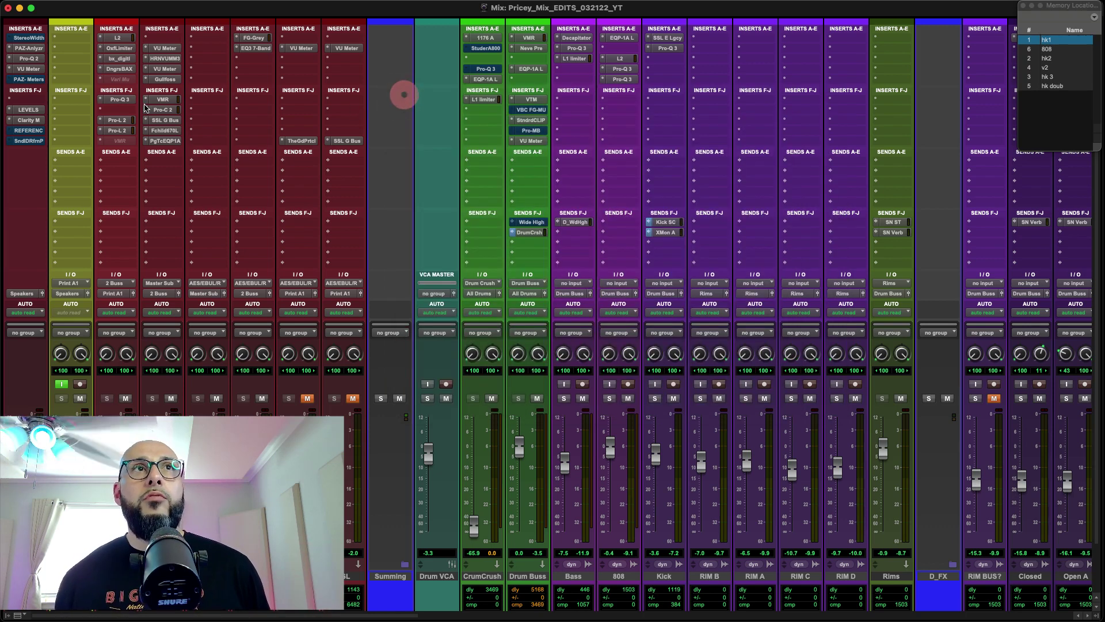
- Inspect the gain, style and output settings of both Pro-L 2 limiters on 2 BUSS, one after the other, and close the window
{"action": "left_click", "coordinate": [118, 120]}
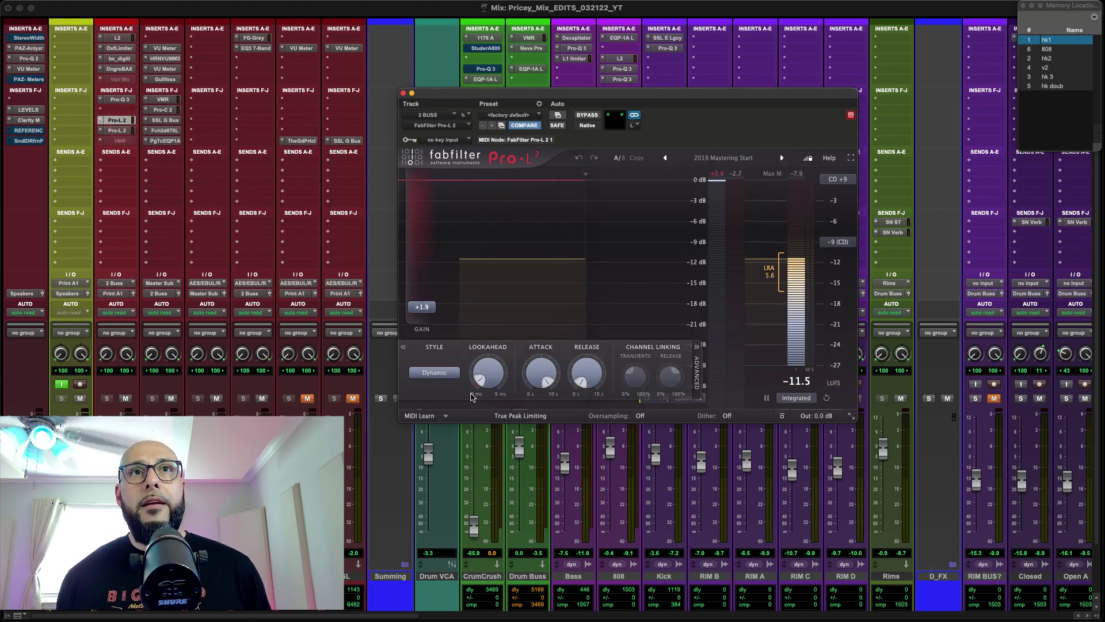
{"action": "mouse_move", "coordinate": [423, 308]}
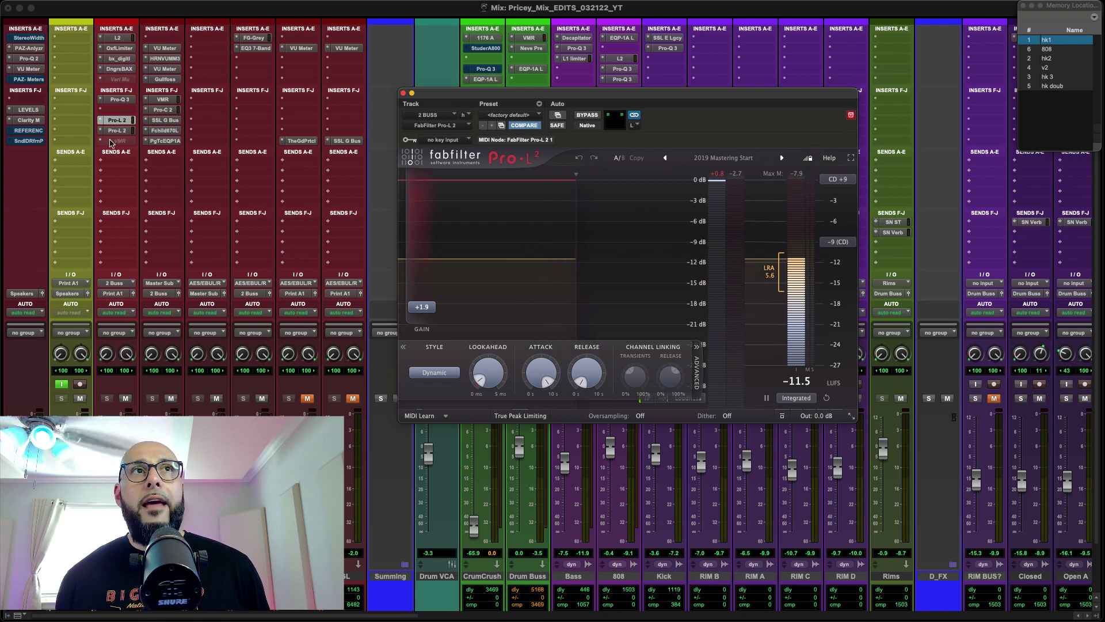
{"action": "left_click", "coordinate": [116, 130]}
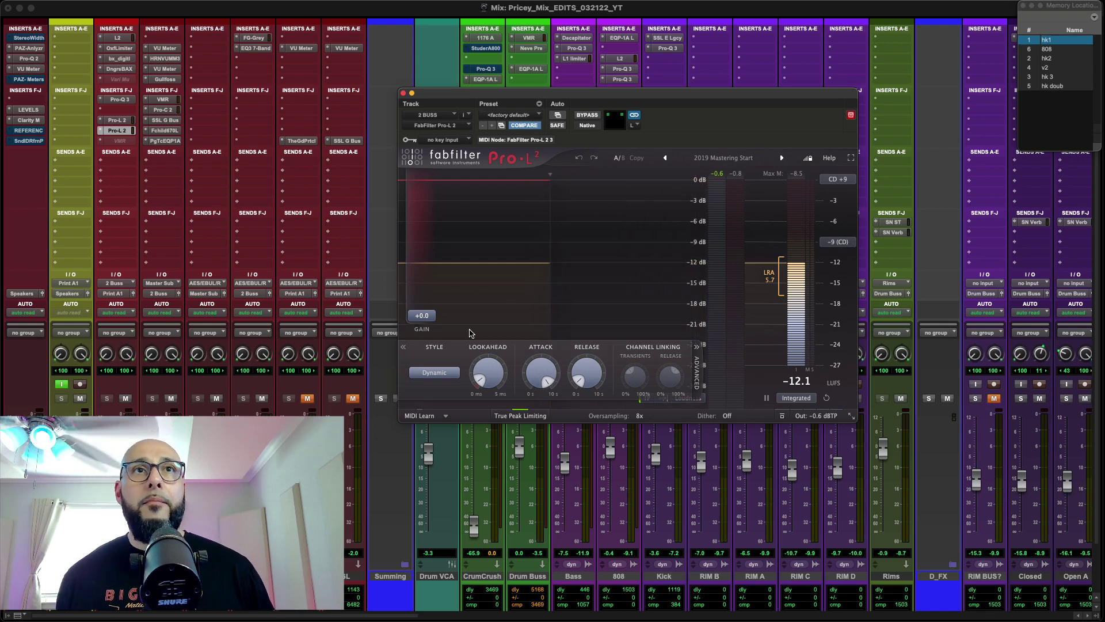
{"action": "left_click", "coordinate": [403, 93]}
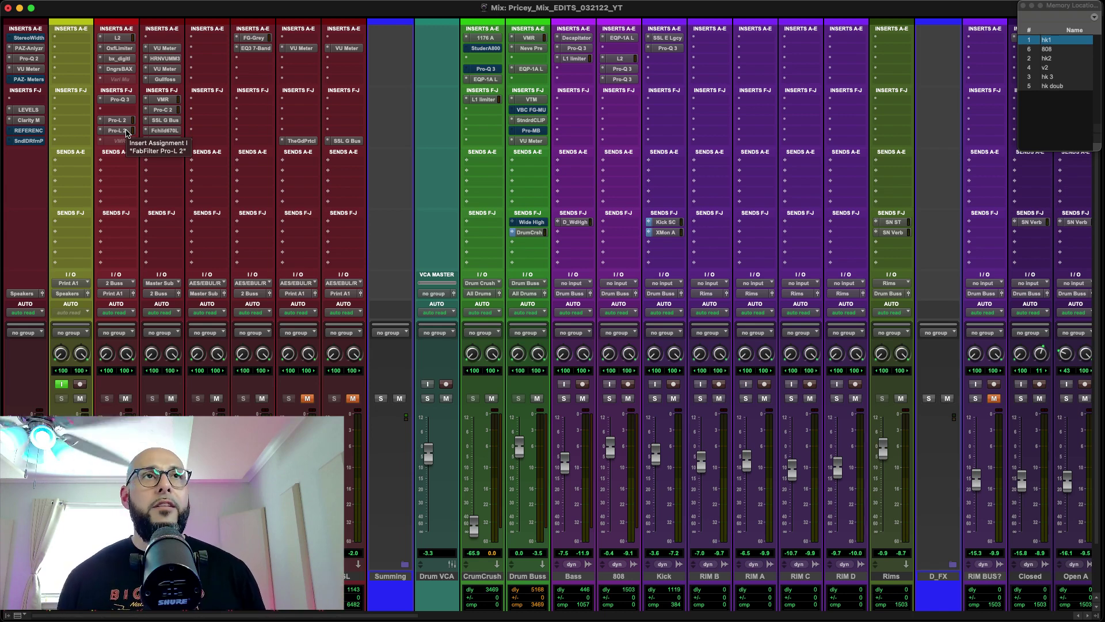
- Place both 2 BUSS Pro-L 2 windows side by side and play the mix to watch their gain reduction
{"action": "left_click", "coordinate": [127, 130]}
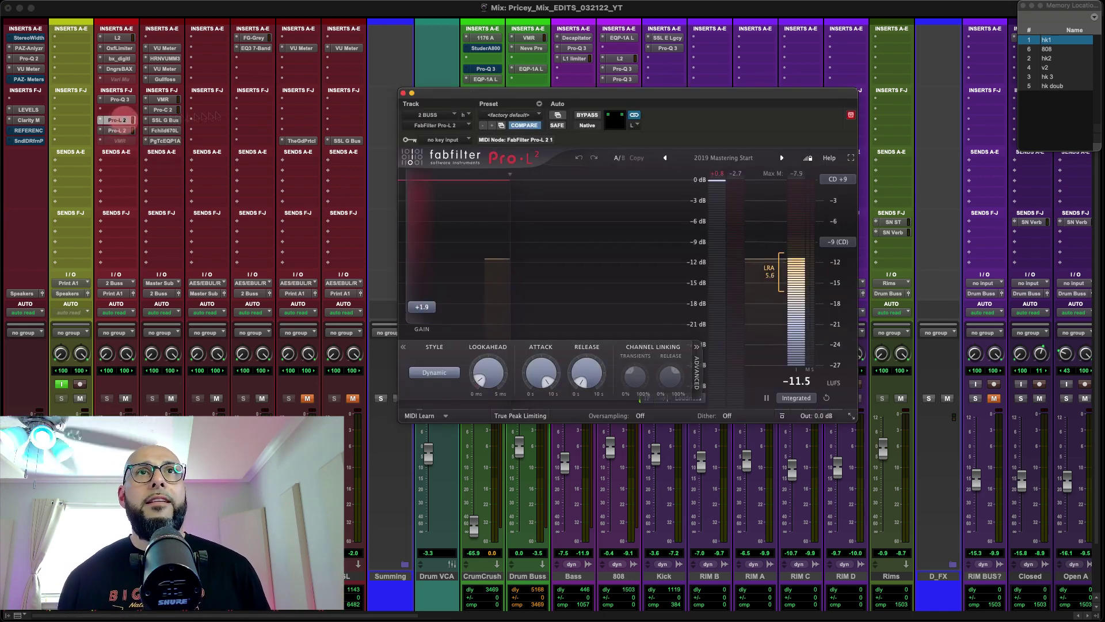
{"action": "left_click", "coordinate": [118, 130]}
{"action": "left_click_drag", "start_coordinate": [675, 92], "coordinate": [327, 157]}
{"action": "left_click_drag", "start_coordinate": [616, 93], "coordinate": [800, 63]}
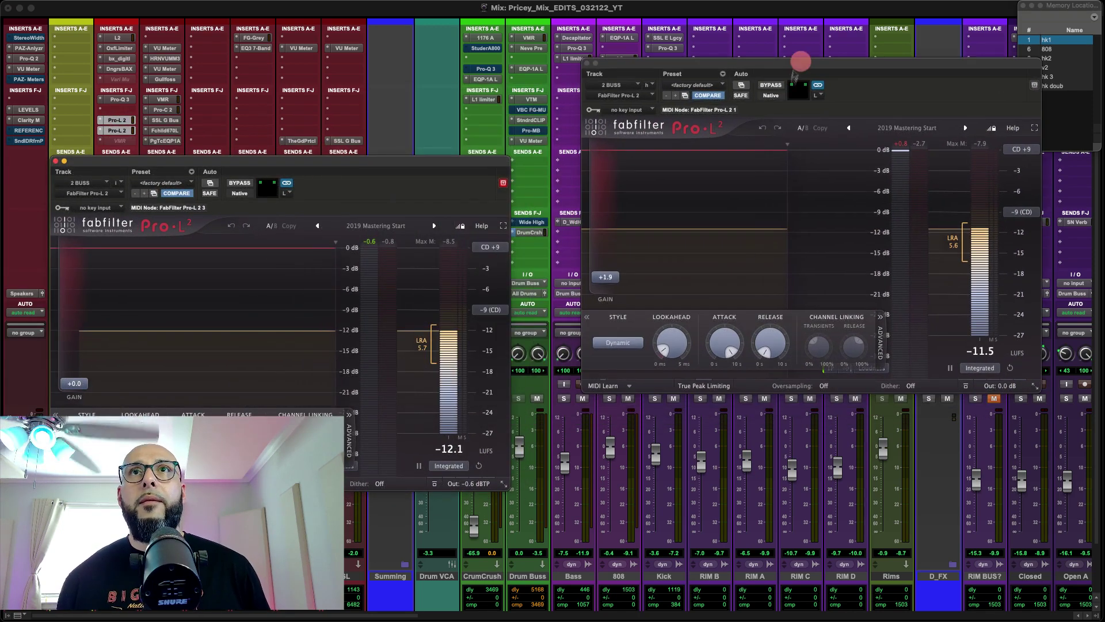
{"action": "key", "text": "space"}
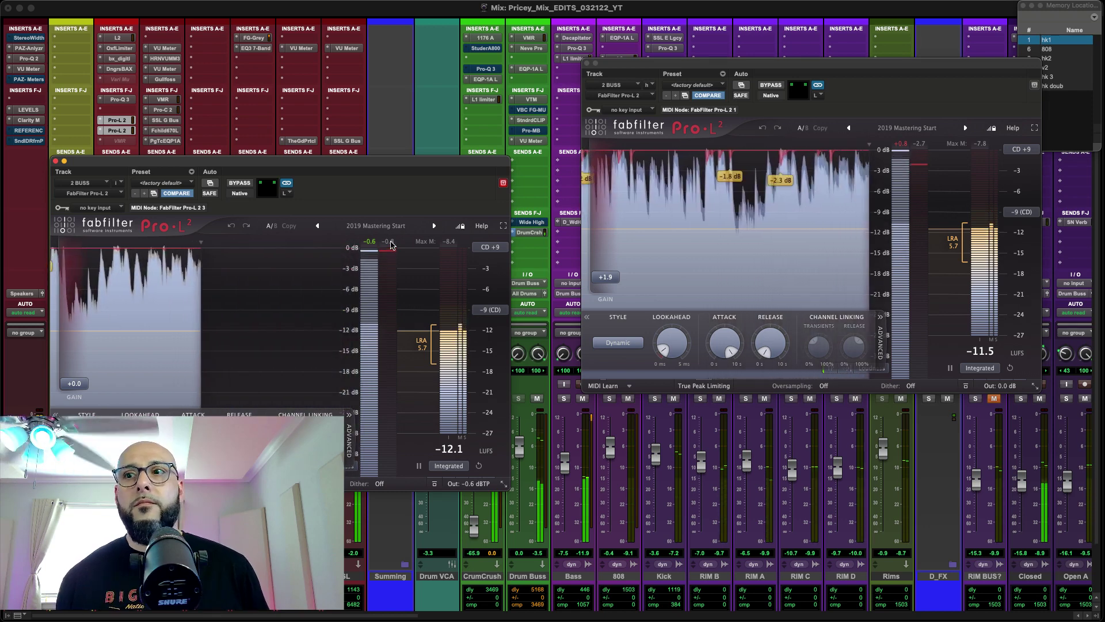
- Check the short-term and integrated LUFS in the Master track's LEVELS meter, stop playback and close the plug-in windows
{"action": "left_click", "coordinate": [35, 110]}
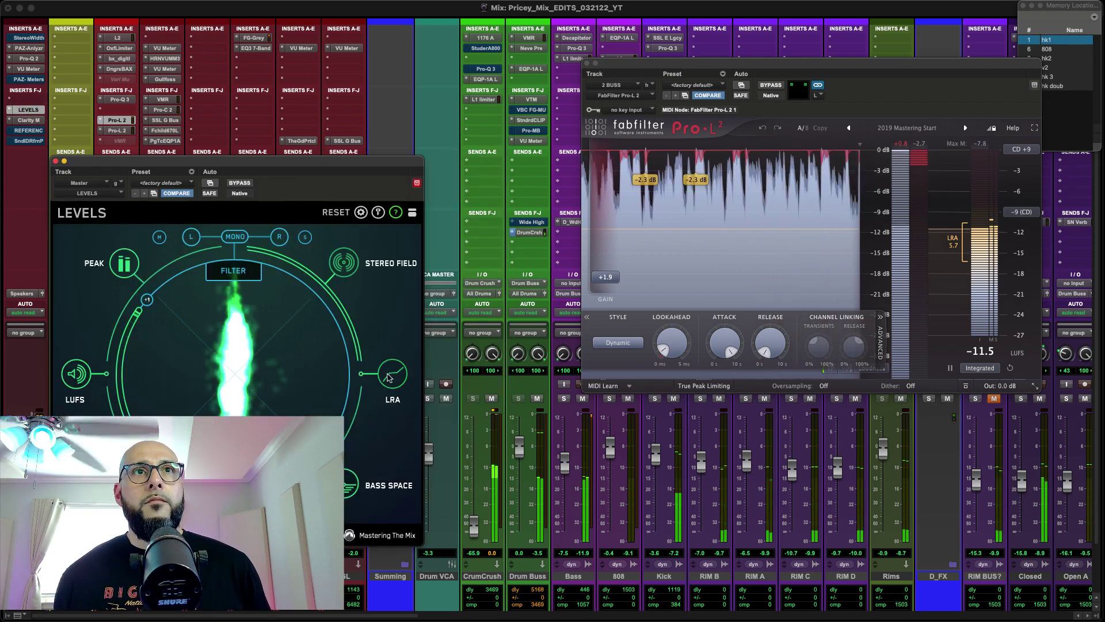
{"action": "left_click", "coordinate": [75, 375]}
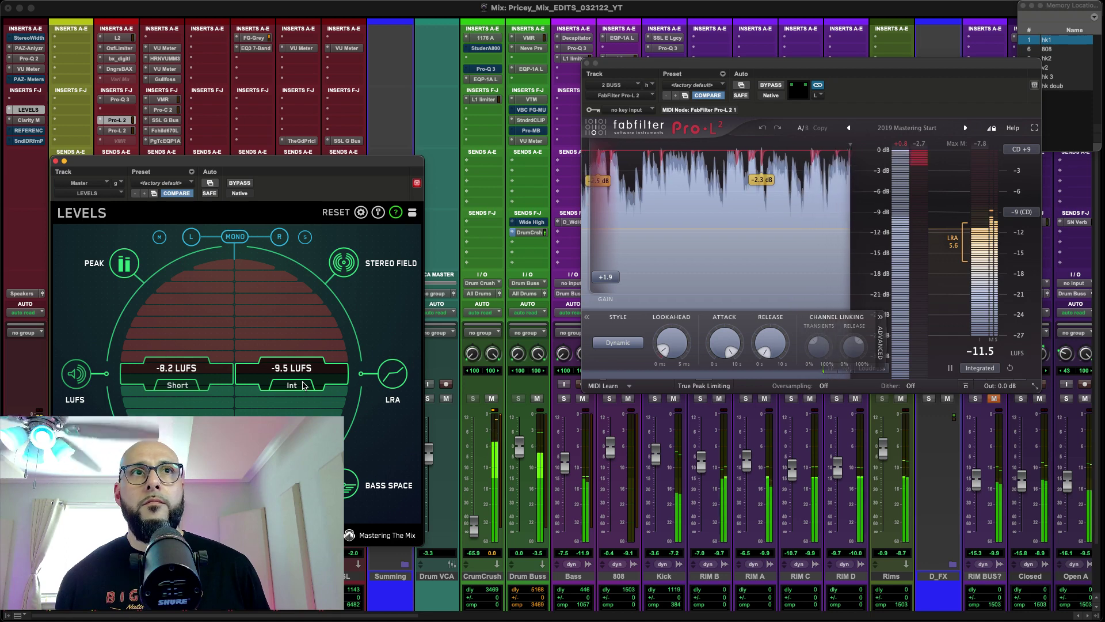
{"action": "key", "text": "space"}
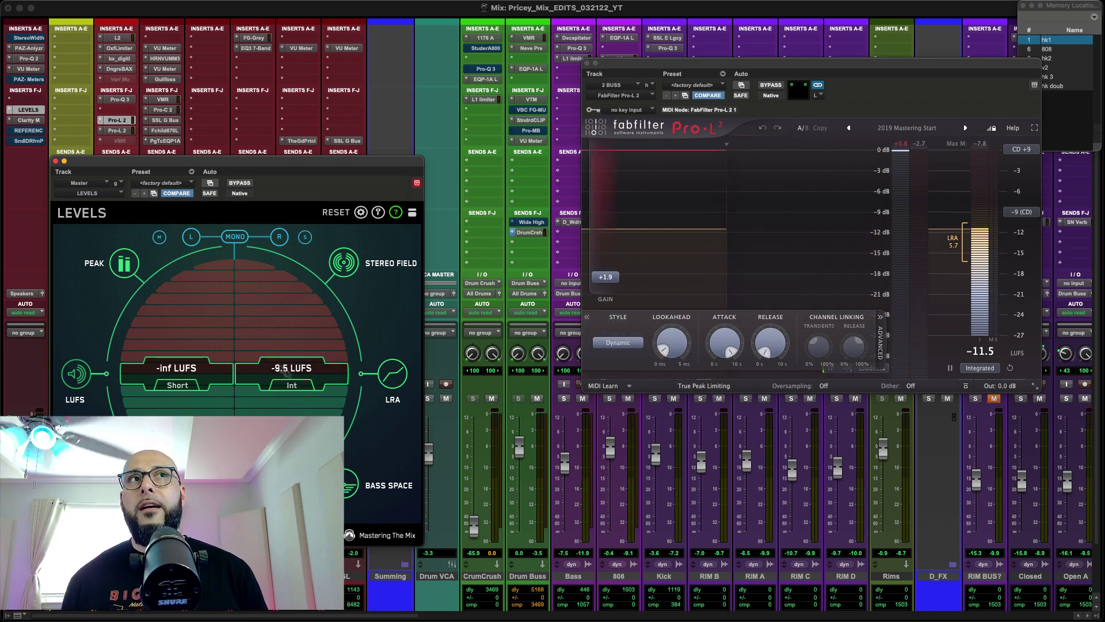
{"action": "left_click", "coordinate": [56, 161]}
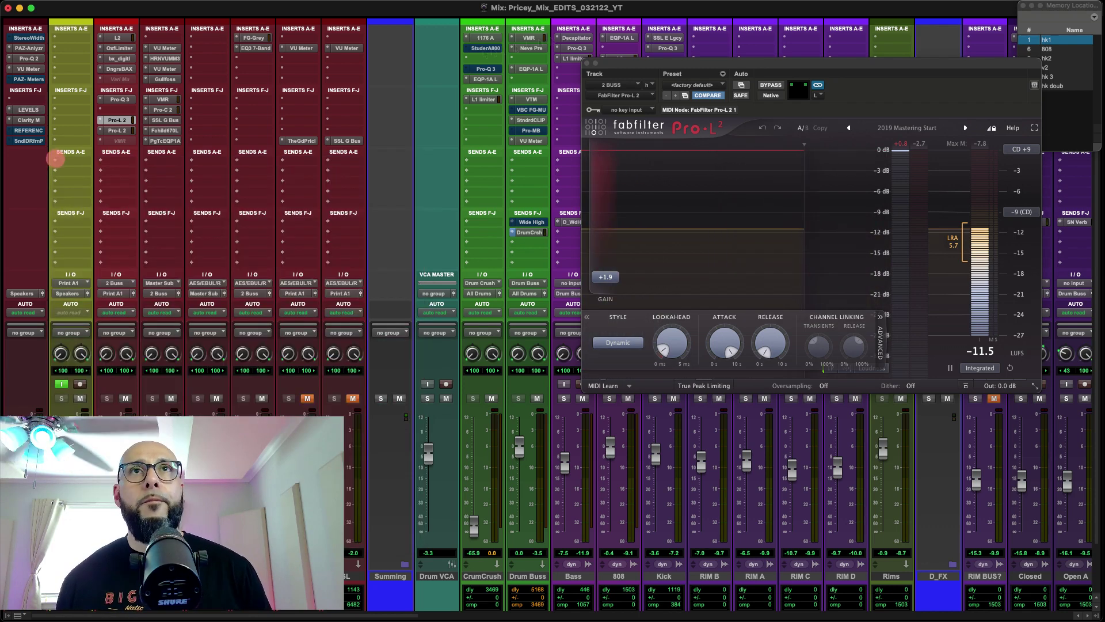
{"action": "left_click", "coordinate": [587, 64]}
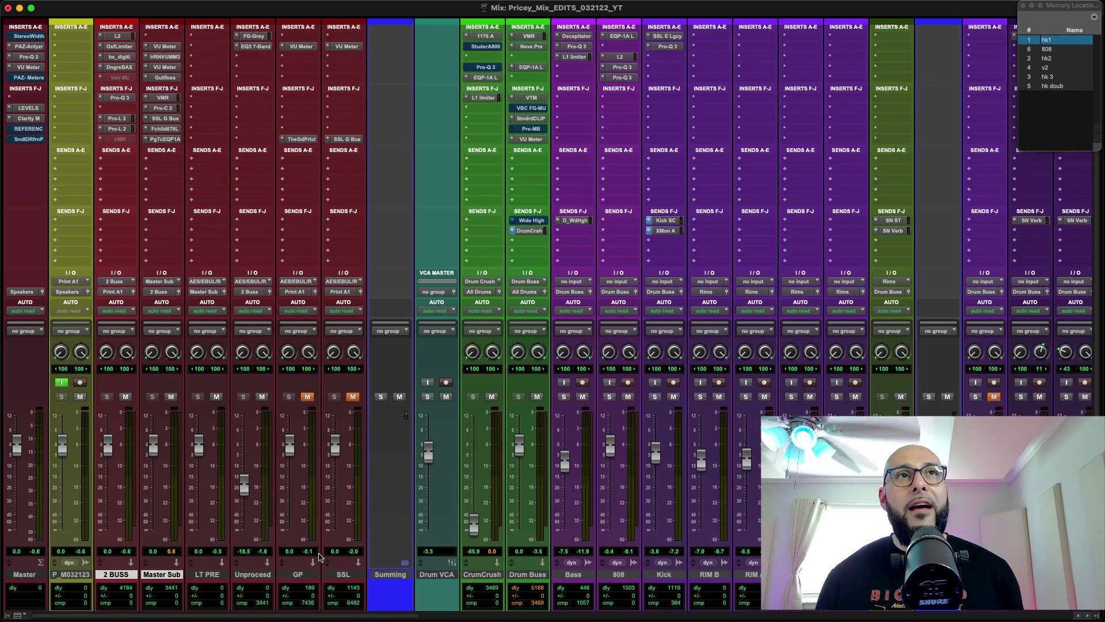
- Select the Unprocessed track and compare the mix with it muted and unmuted during playback, leaving it unmuted
{"action": "scroll", "coordinate": [320, 557], "scroll_direction": "down", "scroll_amount": 2}
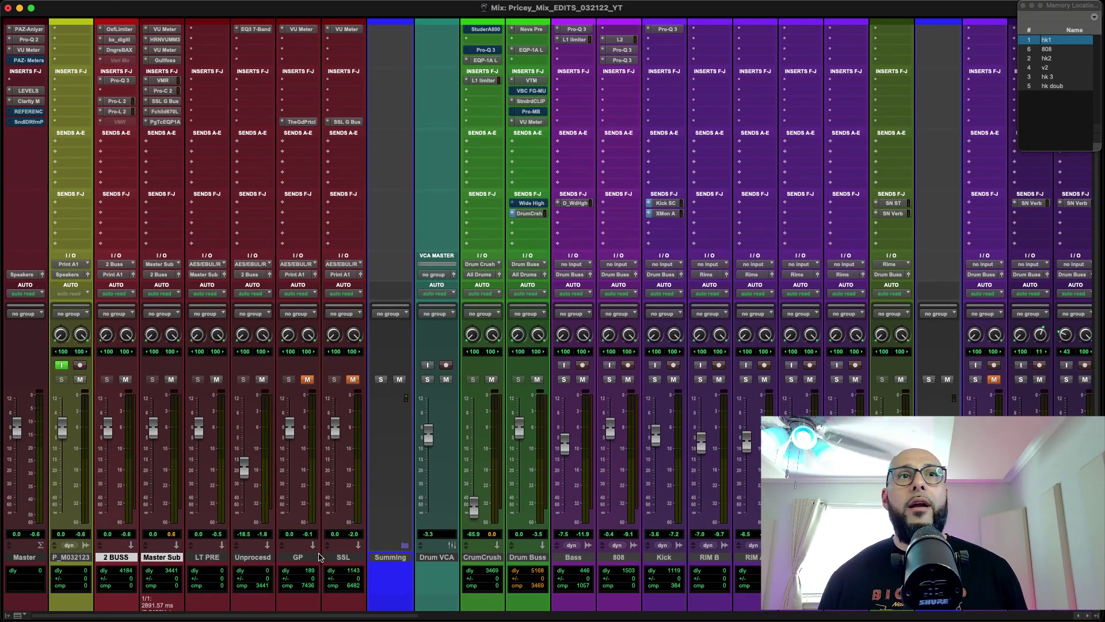
{"action": "scroll", "coordinate": [304, 568], "scroll_direction": "up", "scroll_amount": 1}
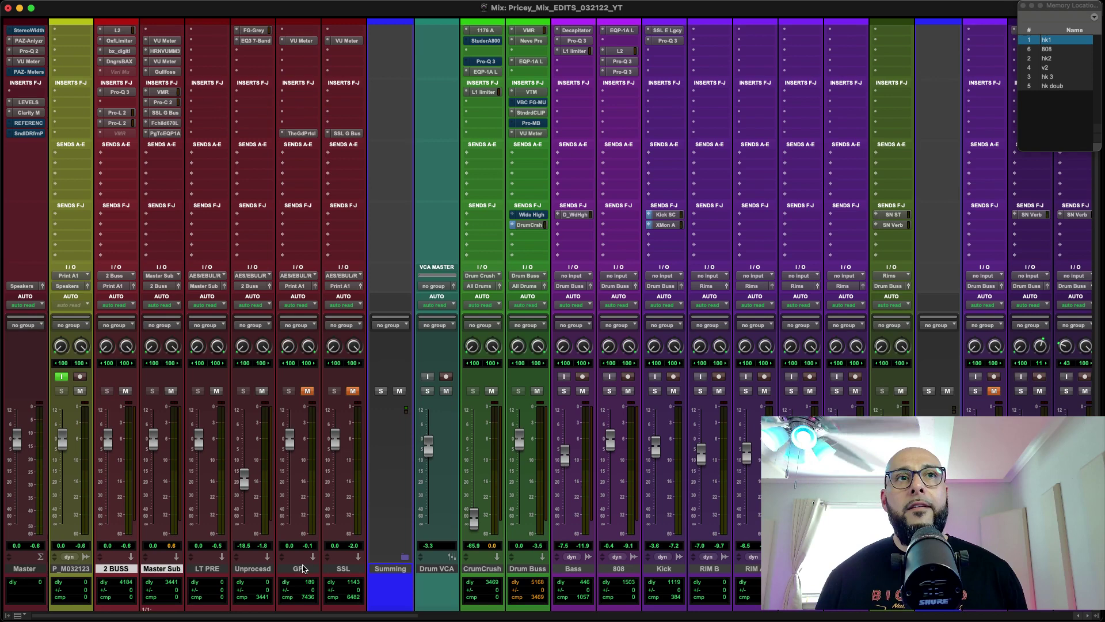
{"action": "left_click", "coordinate": [267, 570]}
{"action": "scroll", "coordinate": [265, 572], "scroll_direction": "up", "scroll_amount": 1}
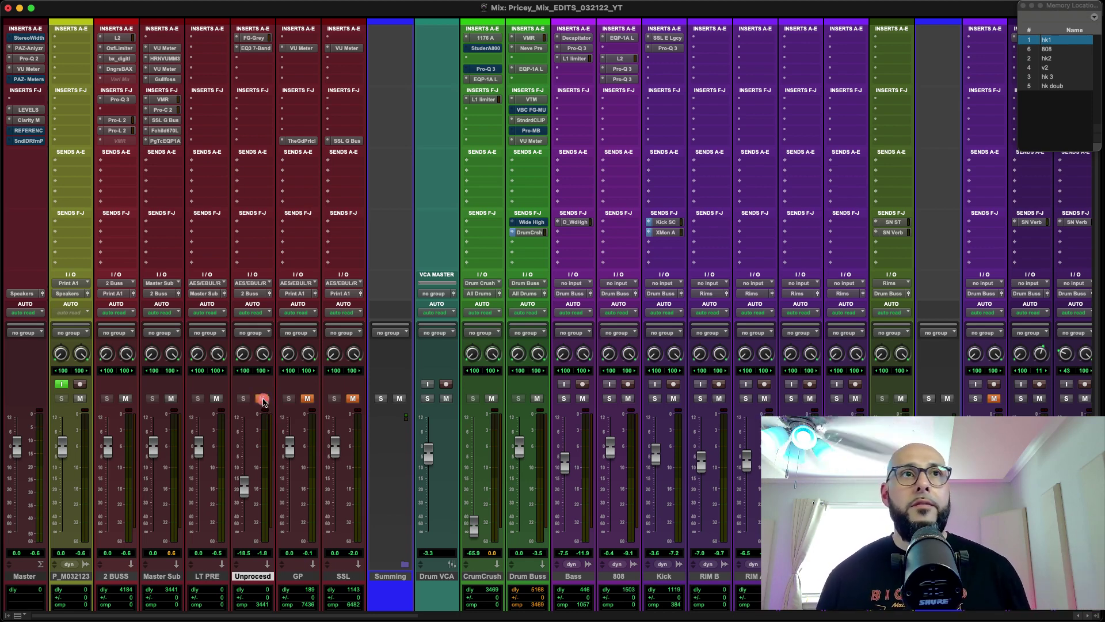
{"action": "left_click", "coordinate": [262, 399]}
{"action": "key", "text": "space"}
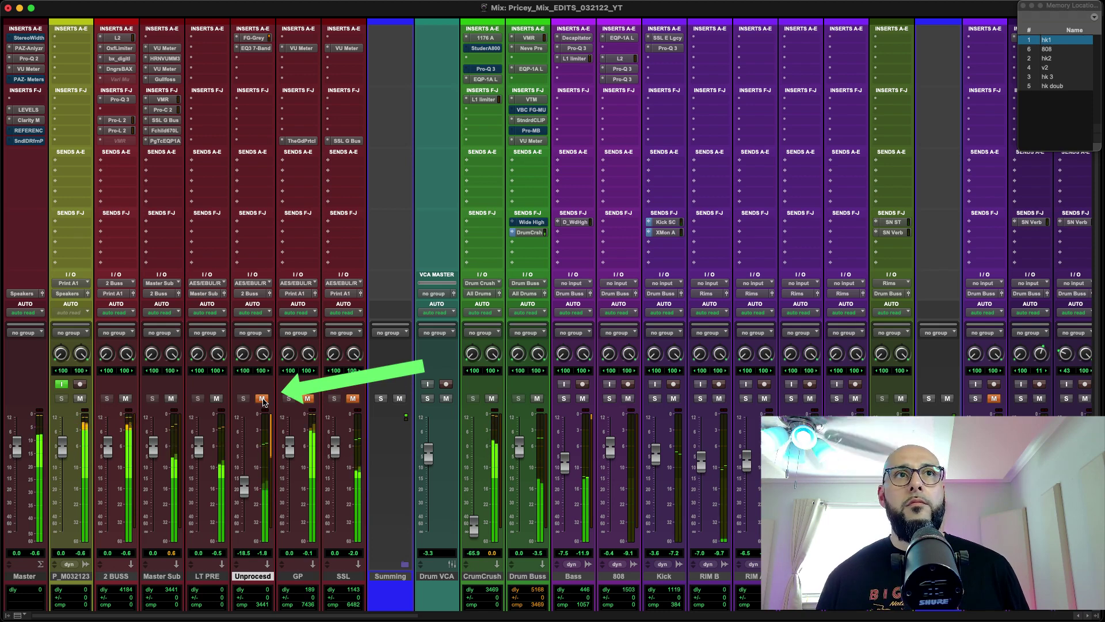
{"action": "left_click", "coordinate": [262, 398]}
{"action": "left_click", "coordinate": [262, 398]}
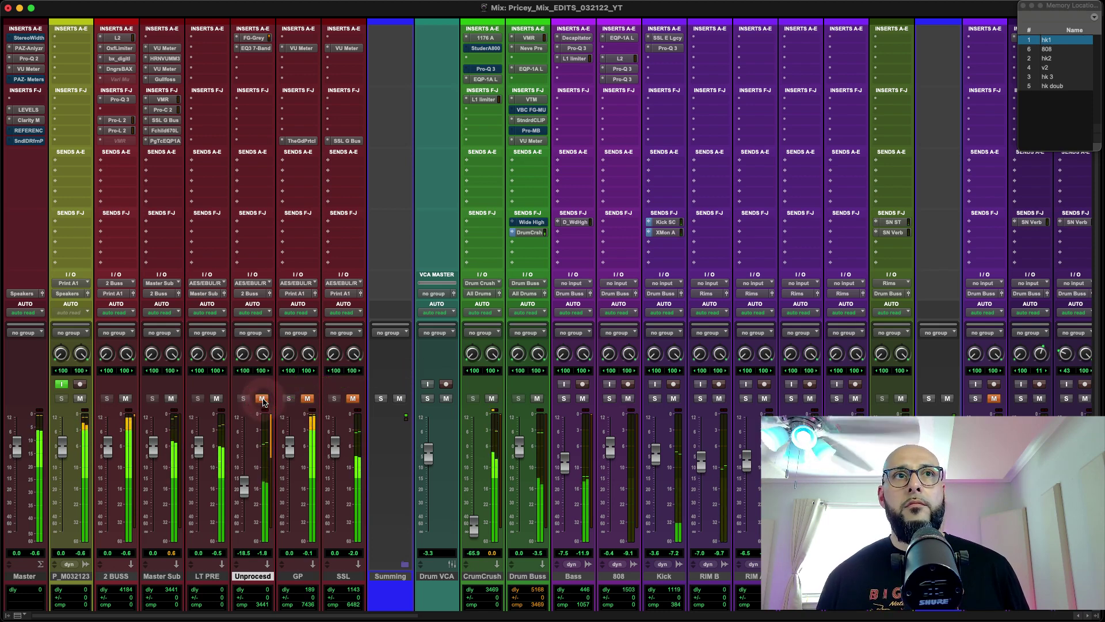
{"action": "left_click", "coordinate": [262, 398]}
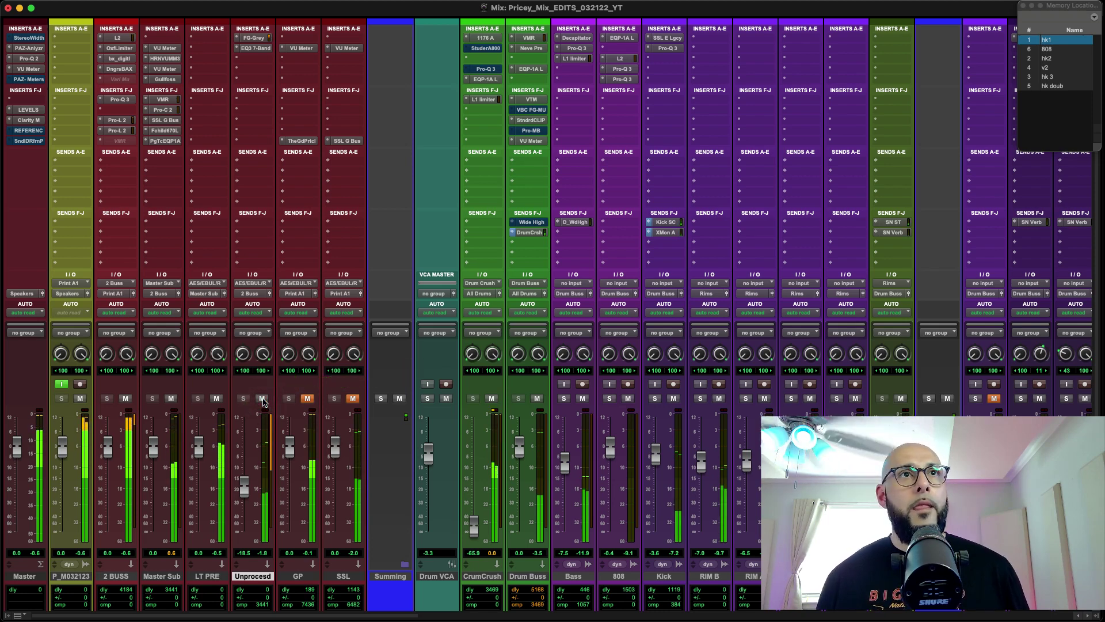
- Inspect the settings of the EQ3 7-Band and FG-Grey inserts on the Unprocessed track, and close the plug-in window
{"action": "left_click", "coordinate": [253, 49]}
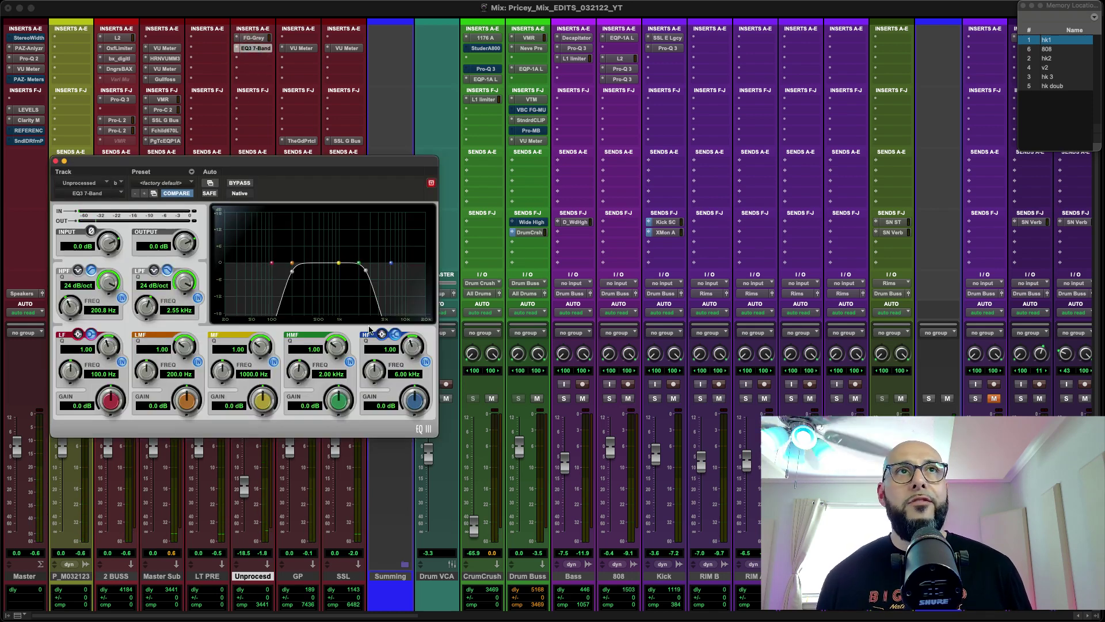
{"action": "left_click", "coordinate": [253, 38]}
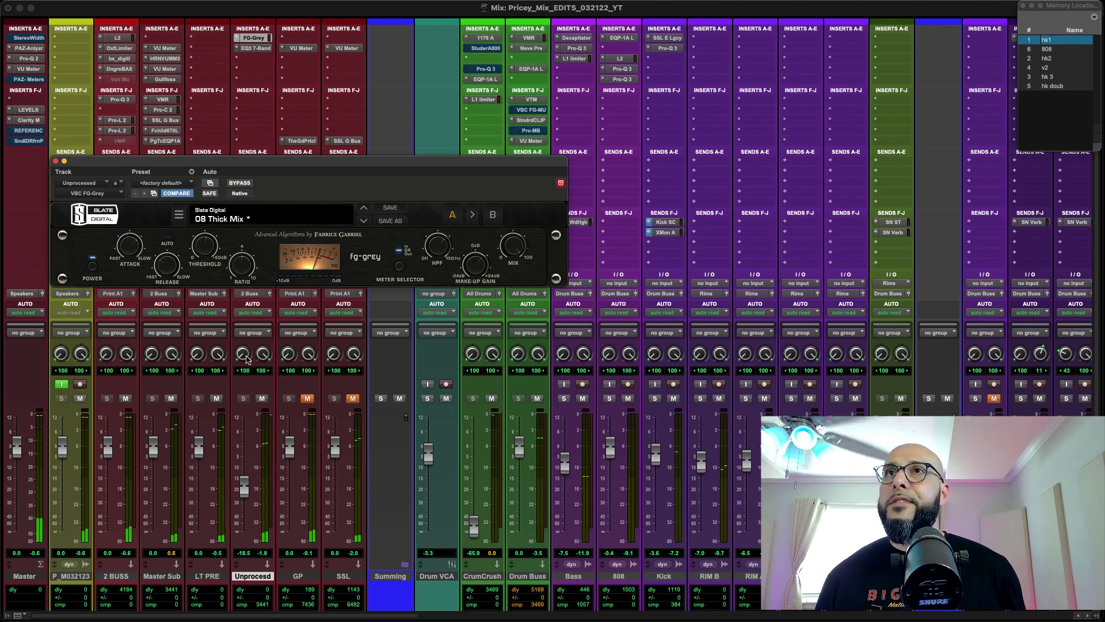
{"action": "left_click", "coordinate": [56, 161]}
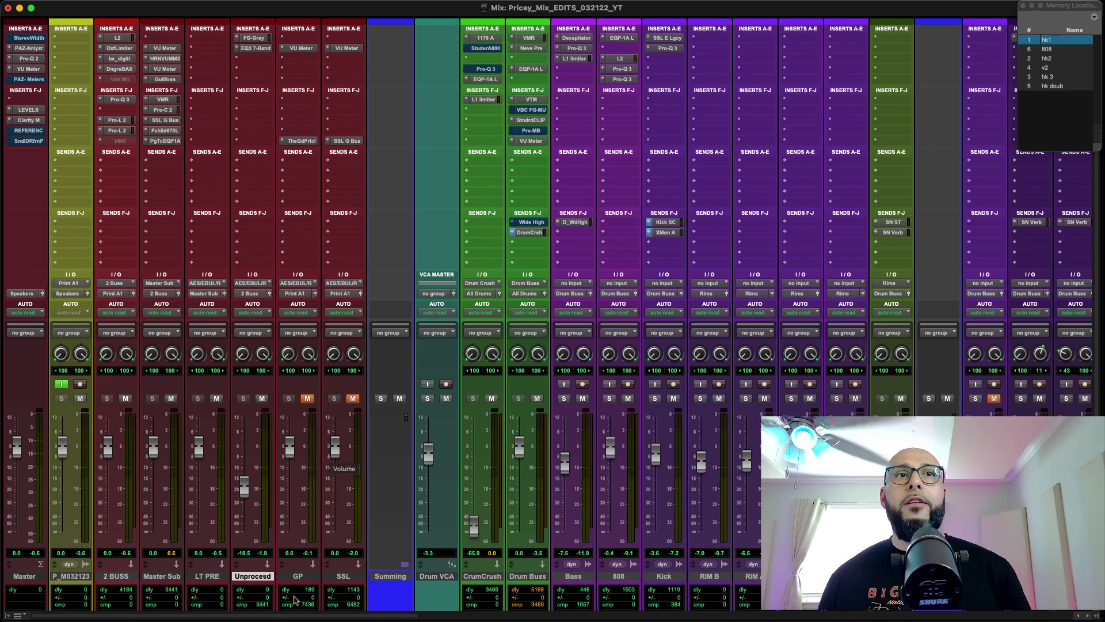
- Unmute GP, show its The God Particle insert beside the master tracks, mute 2 BUSS and Master Sub, and play the mix
{"action": "scroll", "coordinate": [353, 586], "scroll_direction": "down", "scroll_amount": 2}
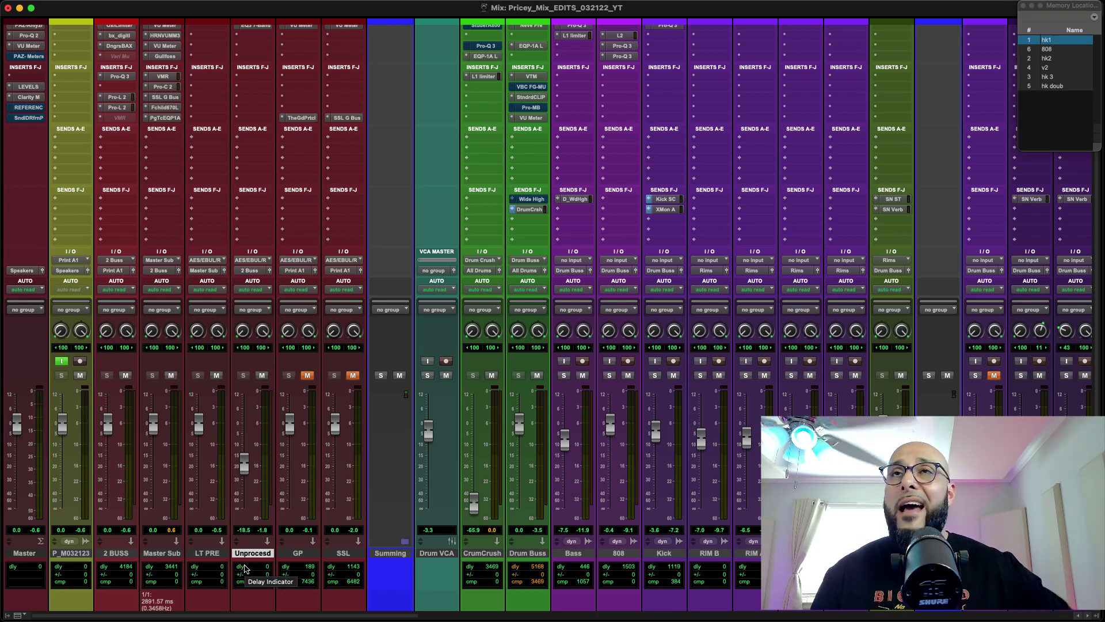
{"action": "scroll", "coordinate": [245, 569], "scroll_direction": "up", "scroll_amount": 2}
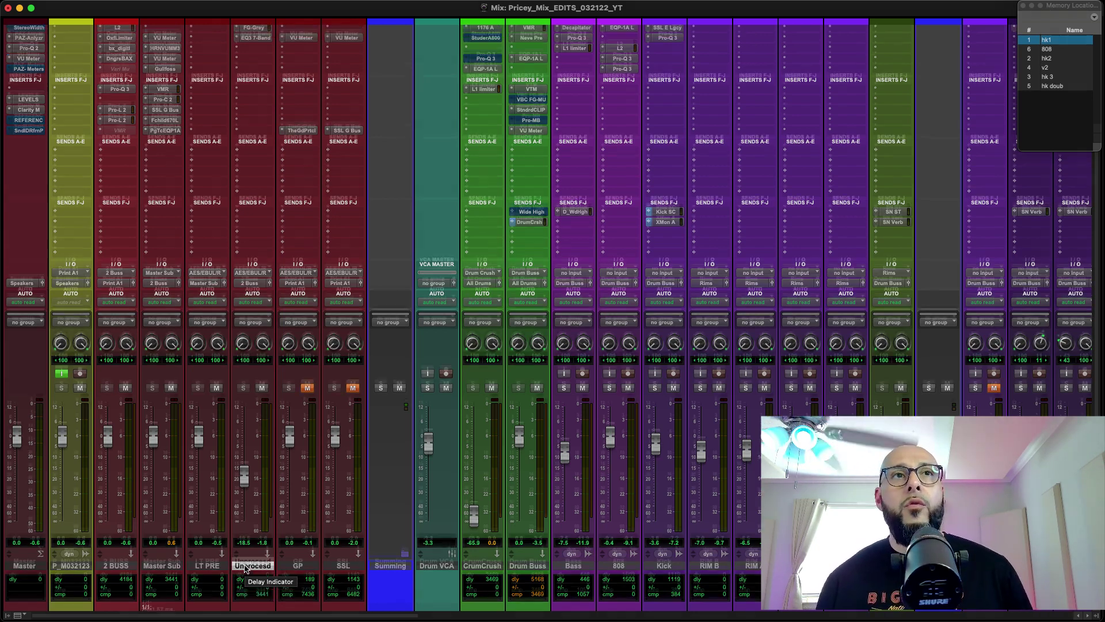
{"action": "left_click", "coordinate": [304, 398]}
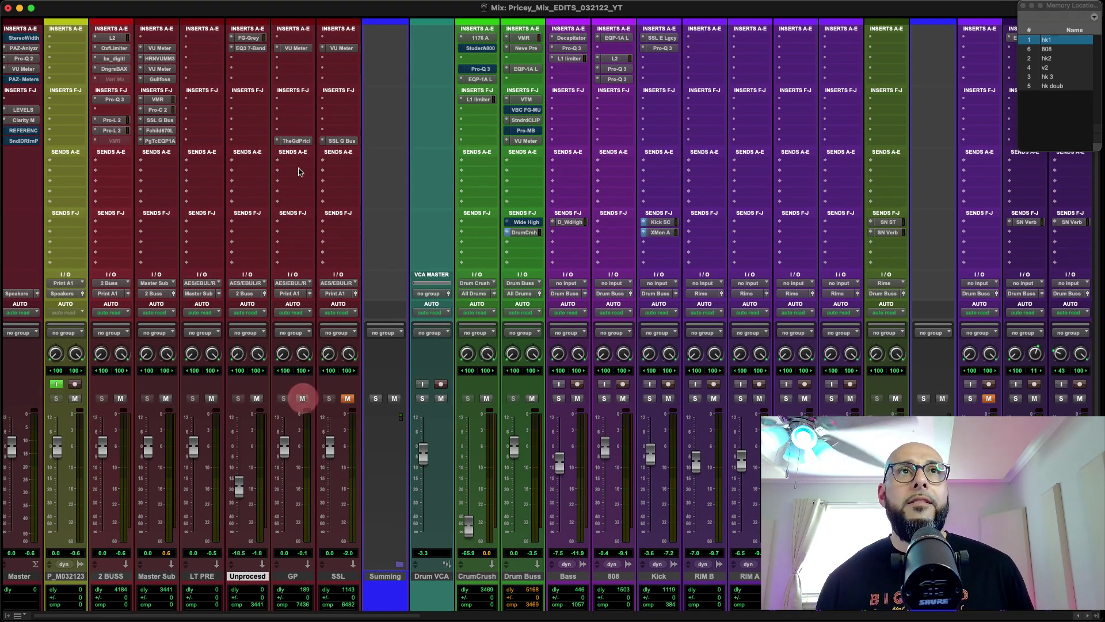
{"action": "left_click", "coordinate": [297, 141]}
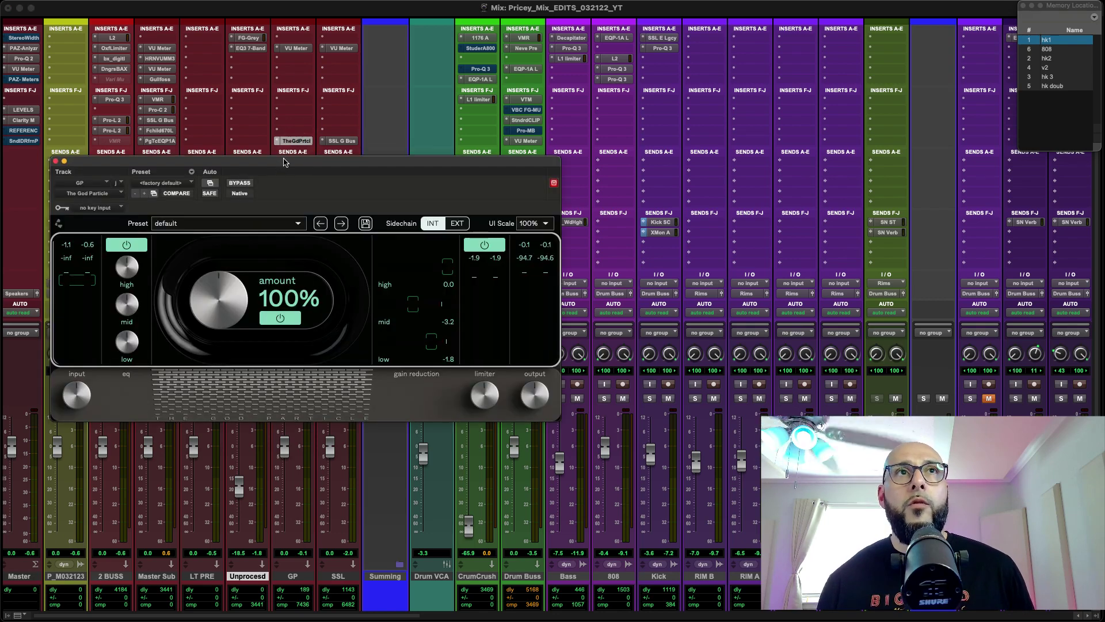
{"action": "left_click_drag", "start_coordinate": [283, 163], "coordinate": [686, 56]}
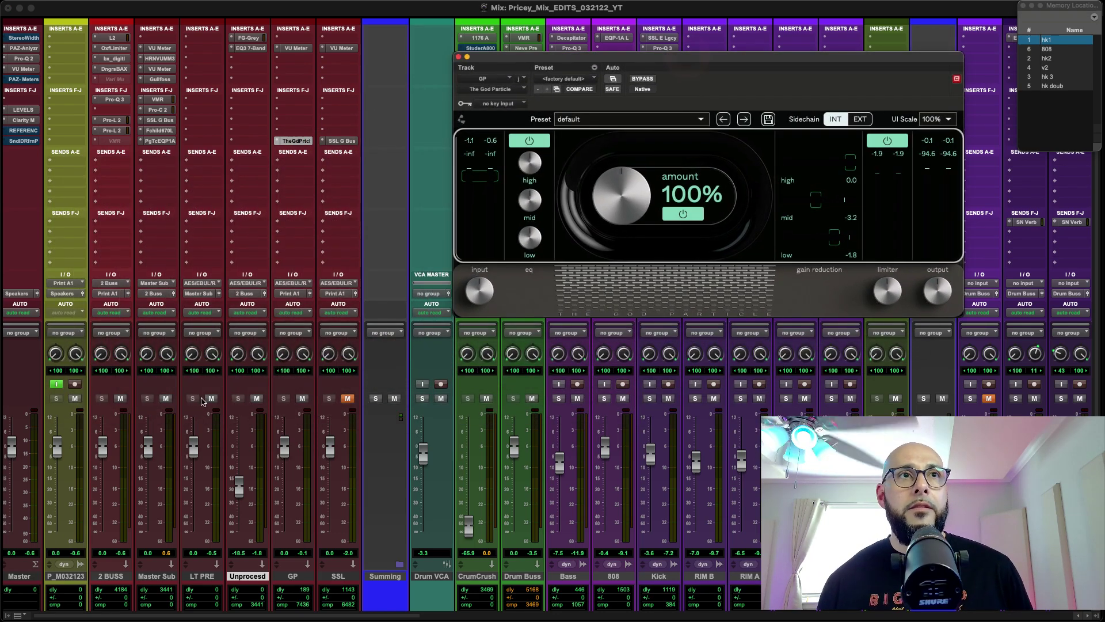
{"action": "left_click", "coordinate": [120, 398]}
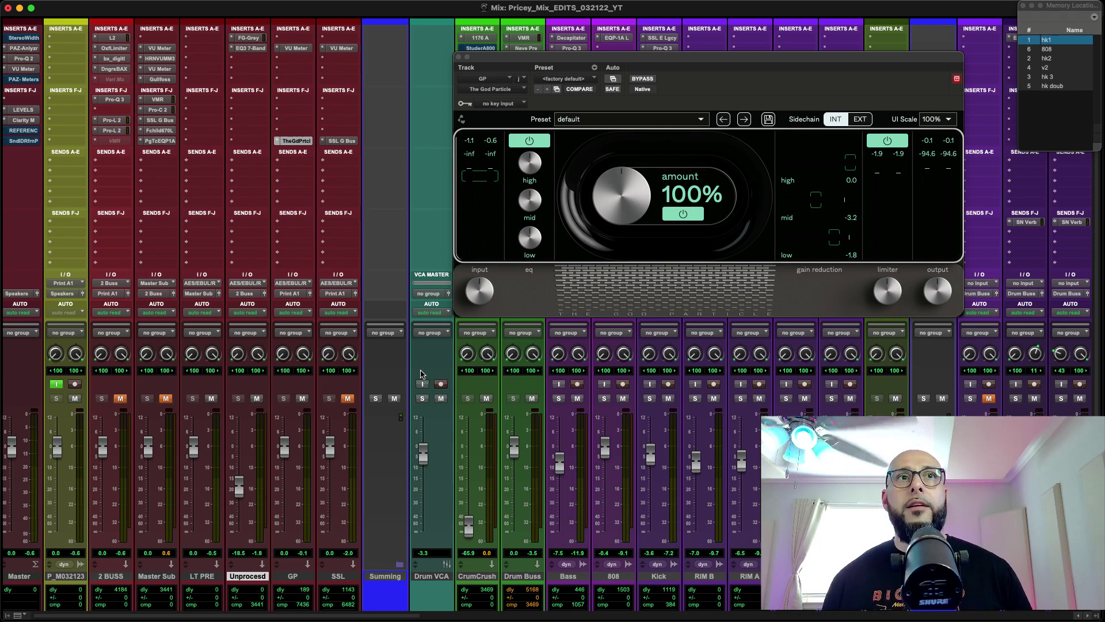
{"action": "key", "text": "space"}
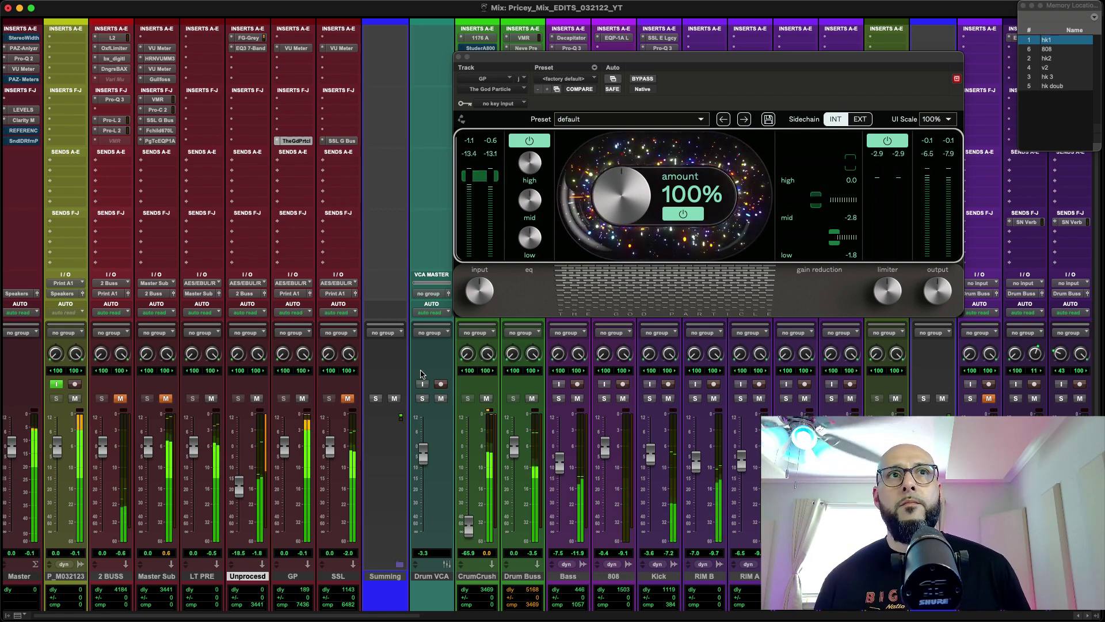
- Mute GP, unmute Master Sub and 2 BUSS, and play the mix through the 2 BUSS chain for comparison
{"action": "left_click", "coordinate": [302, 398]}
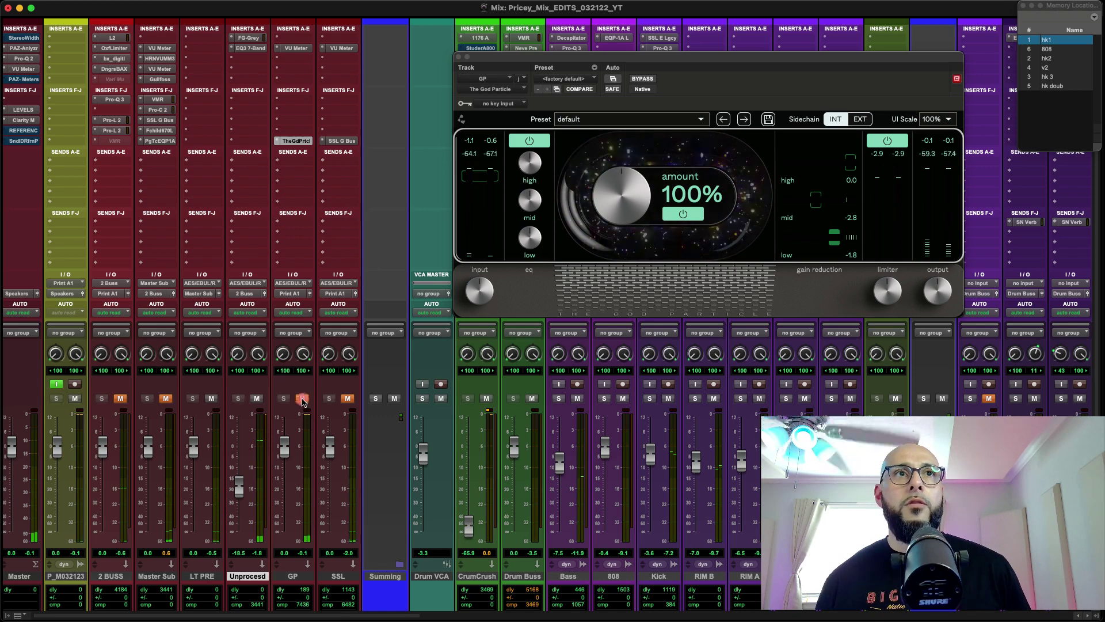
{"action": "left_click", "coordinate": [166, 399]}
{"action": "left_click", "coordinate": [121, 399]}
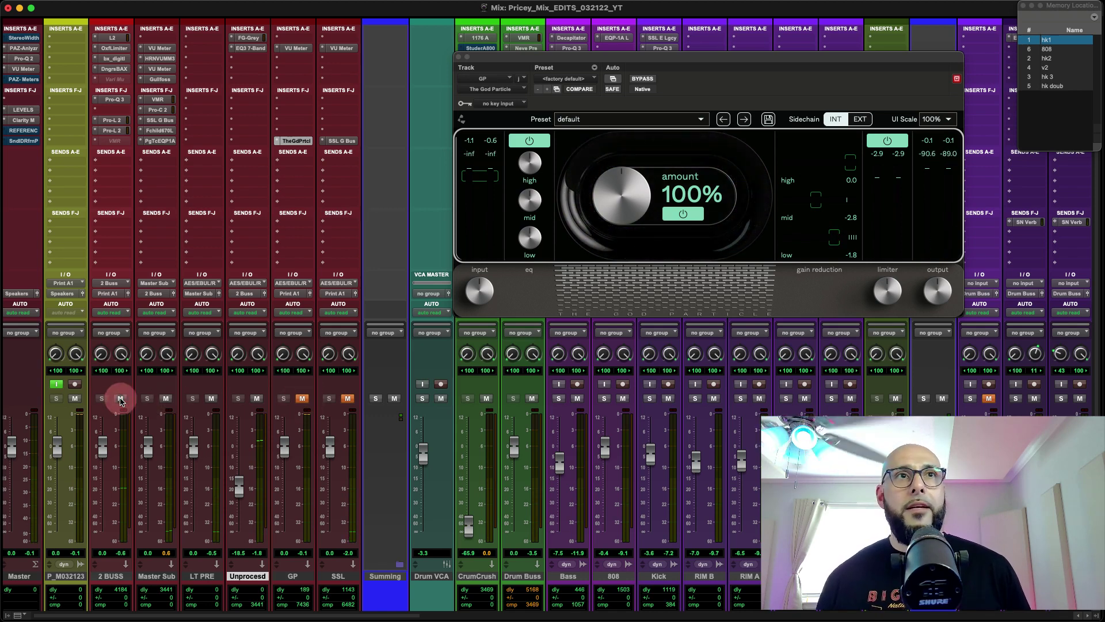
{"action": "key", "text": "space"}
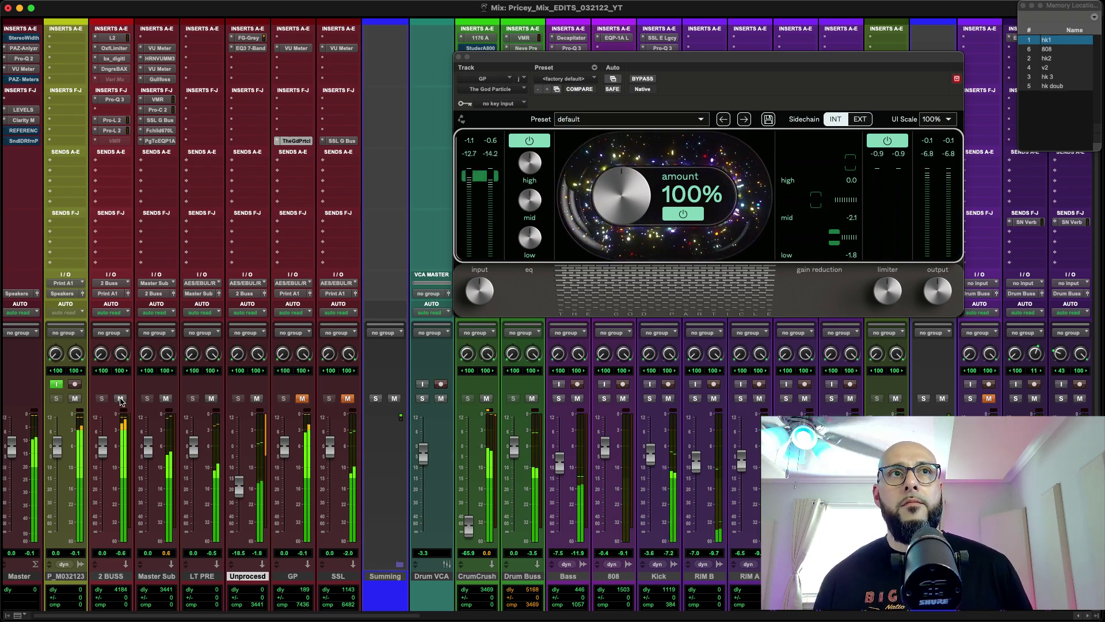
- Audition the GP chain again with 2 BUSS, Master Sub and Unprocessed muted
{"action": "left_click", "coordinate": [121, 398]}
{"action": "left_click", "coordinate": [166, 399]}
{"action": "left_click", "coordinate": [302, 398]}
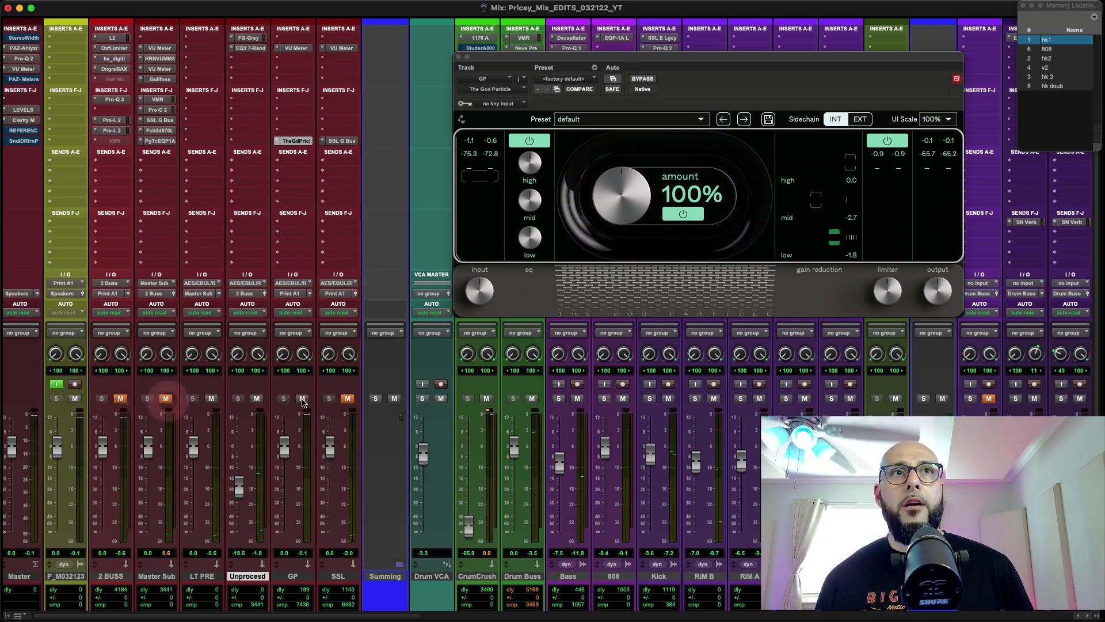
{"action": "left_click", "coordinate": [258, 399]}
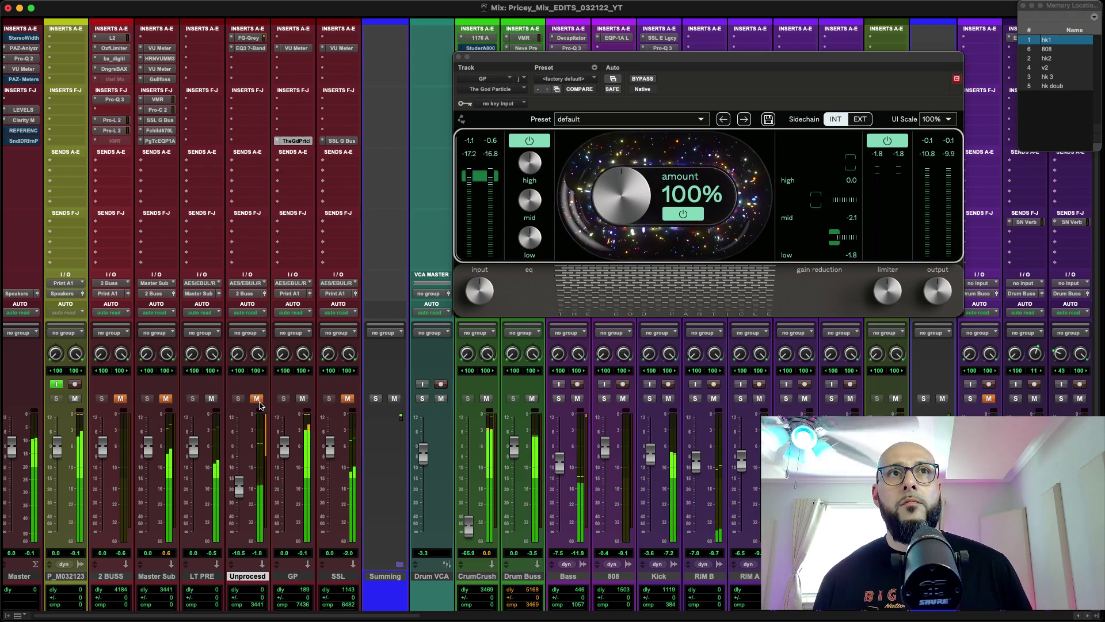
- Return to the 2 BUSS chain by muting GP and unmuting Unprocessed, Master Sub and 2 BUSS, and close The God Particle window
{"action": "left_click", "coordinate": [301, 399]}
{"action": "left_click", "coordinate": [258, 399]}
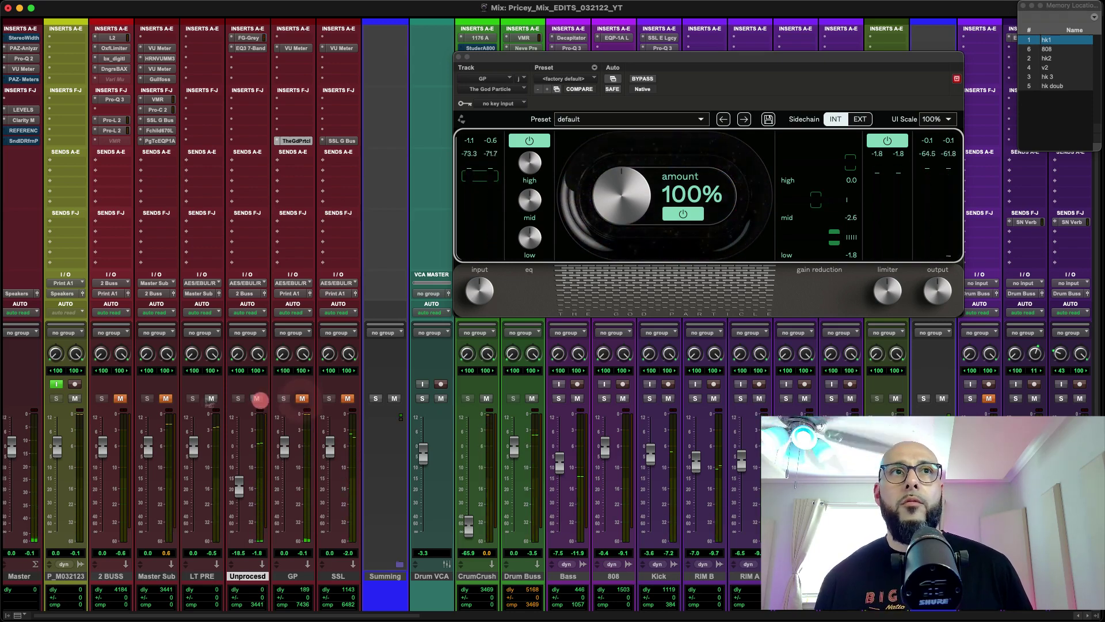
{"action": "left_click", "coordinate": [166, 398]}
{"action": "left_click", "coordinate": [122, 399]}
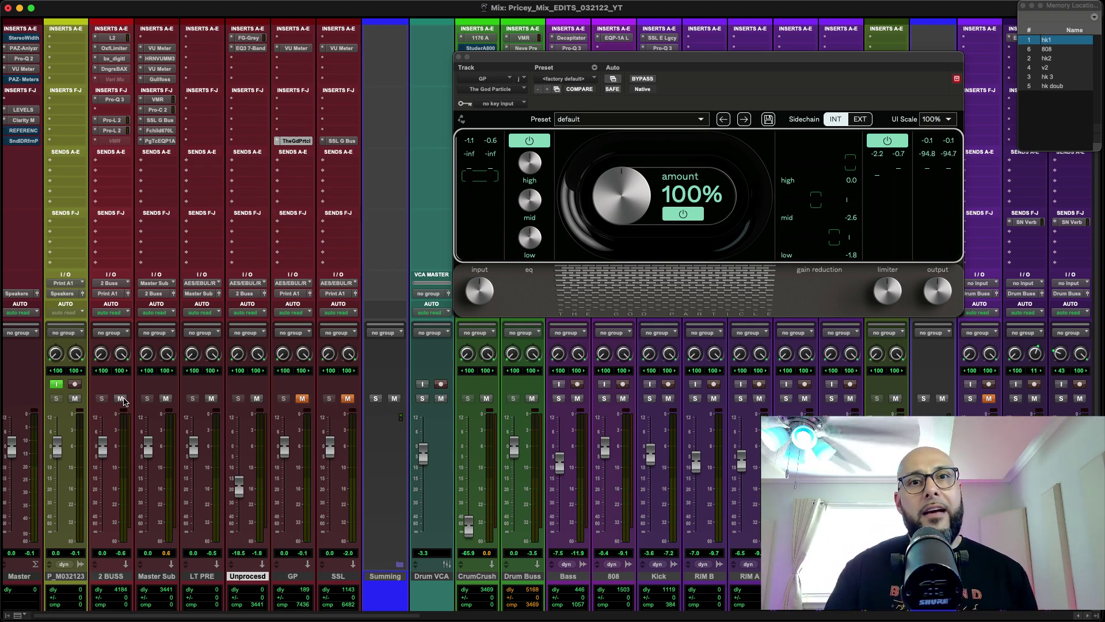
{"action": "left_click", "coordinate": [459, 57]}
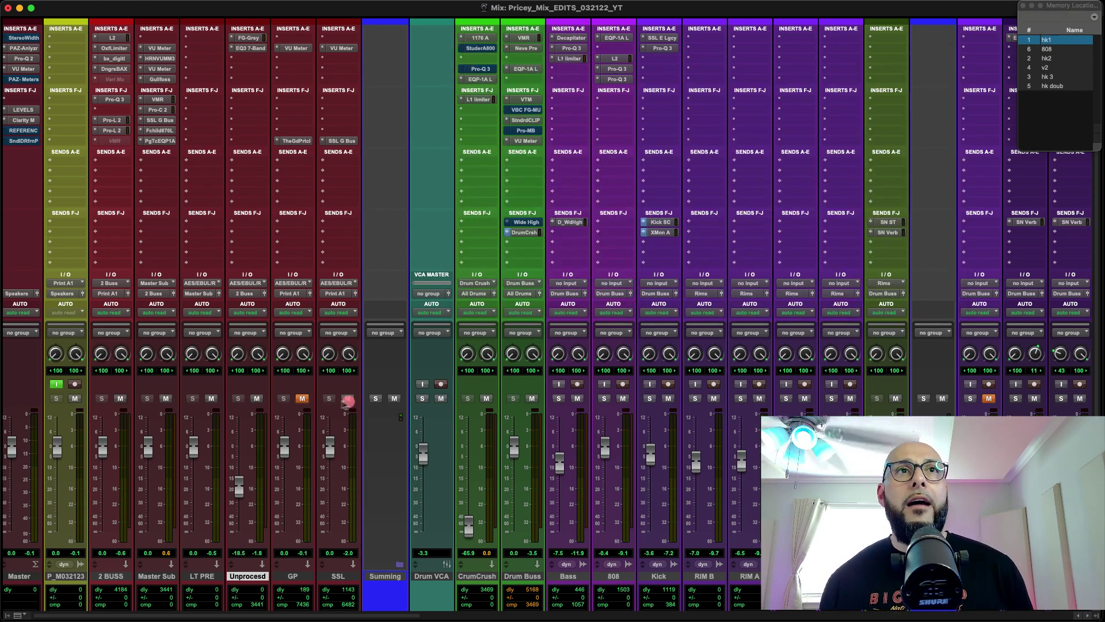
- Unmute the SSL track, mute Unprocessed, LT PRE, Master Sub and 2 BUSS, and open the SSL track's SSL G Bus compressor
{"action": "left_click", "coordinate": [212, 398]}
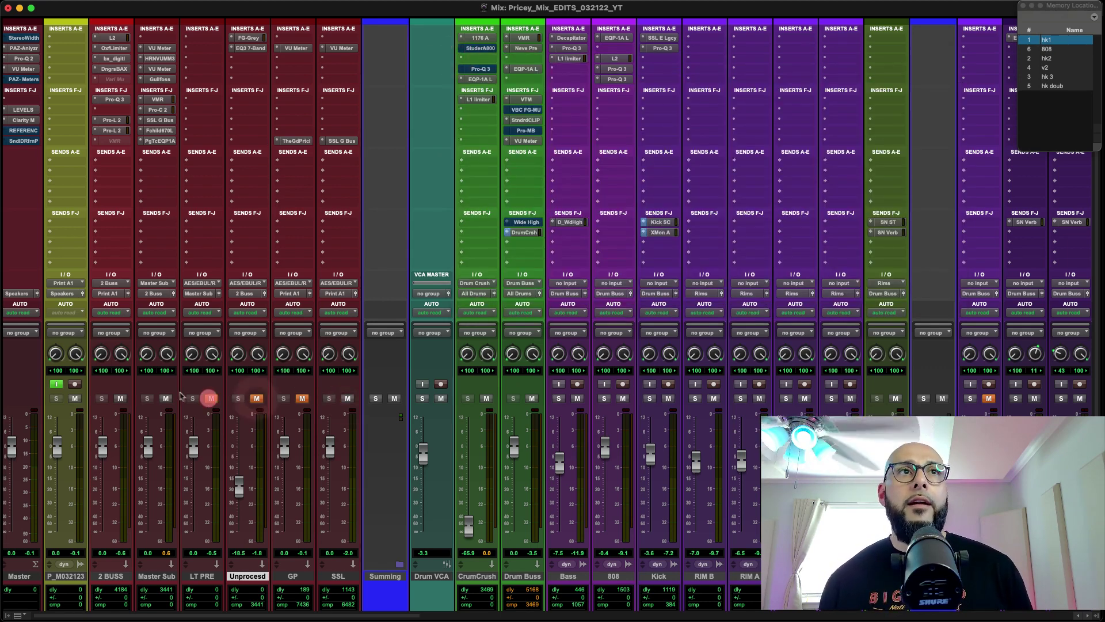
{"action": "left_click", "coordinate": [166, 399]}
{"action": "scroll", "coordinate": [338, 528], "scroll_direction": "down", "scroll_amount": 2}
{"action": "scroll", "coordinate": [338, 528], "scroll_direction": "up", "scroll_amount": 2}
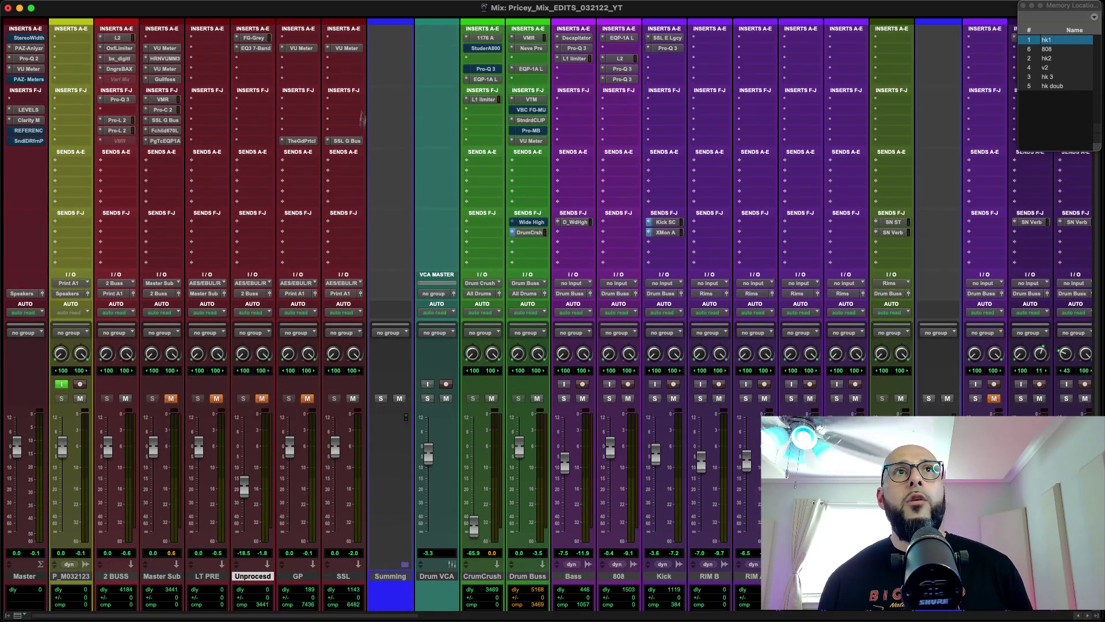
{"action": "left_click", "coordinate": [343, 141]}
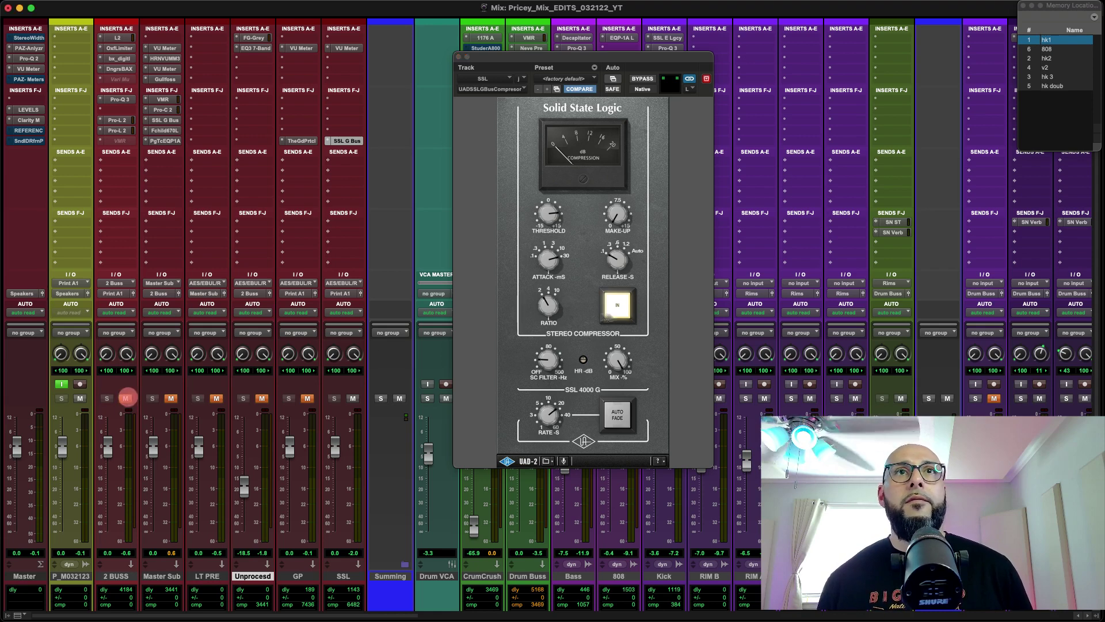
- Compare the mix with the SSL G Bus compressor in and out during playback, leave it in, and close the window
{"action": "left_click", "coordinate": [618, 308]}
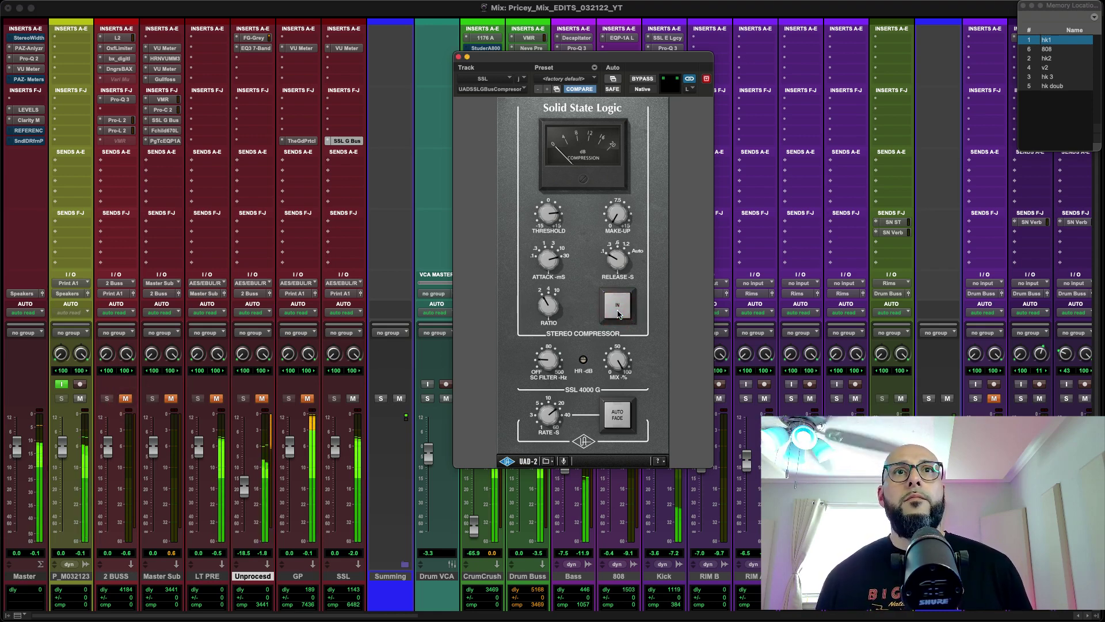
{"action": "left_click", "coordinate": [618, 308]}
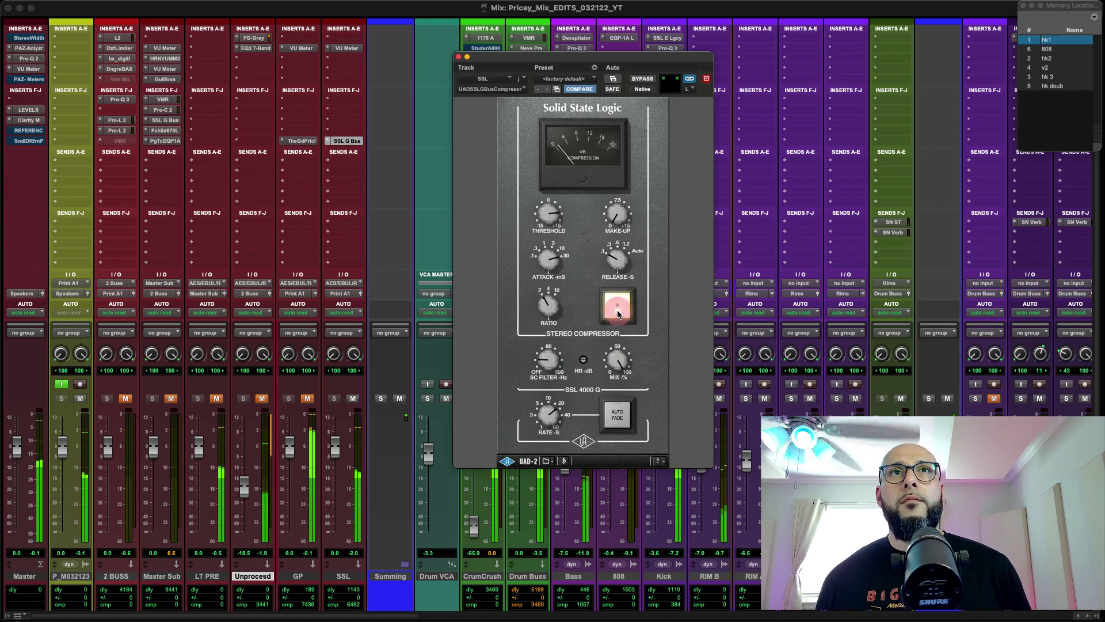
{"action": "left_click", "coordinate": [618, 314]}
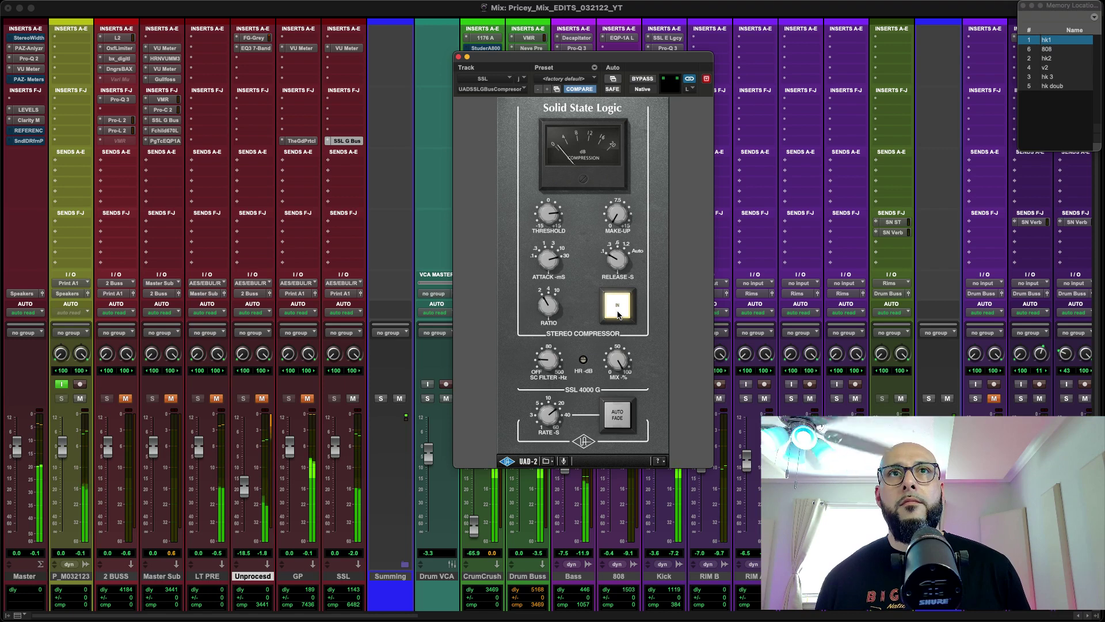
{"action": "left_click", "coordinate": [617, 314]}
{"action": "left_click", "coordinate": [618, 314]}
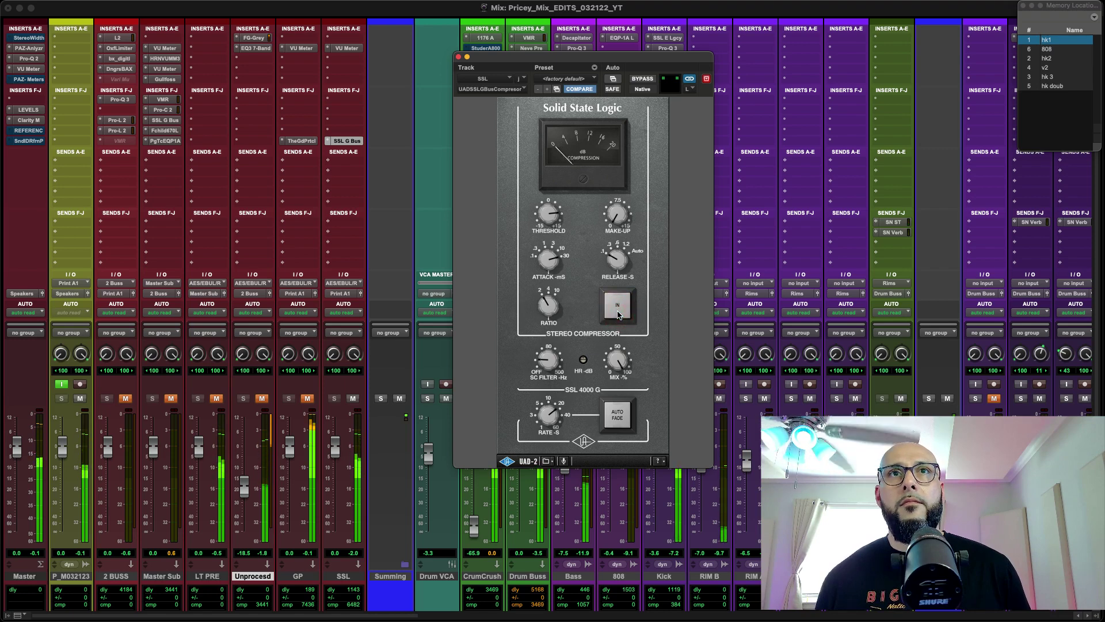
{"action": "left_click", "coordinate": [618, 314]}
{"action": "left_click", "coordinate": [617, 314]}
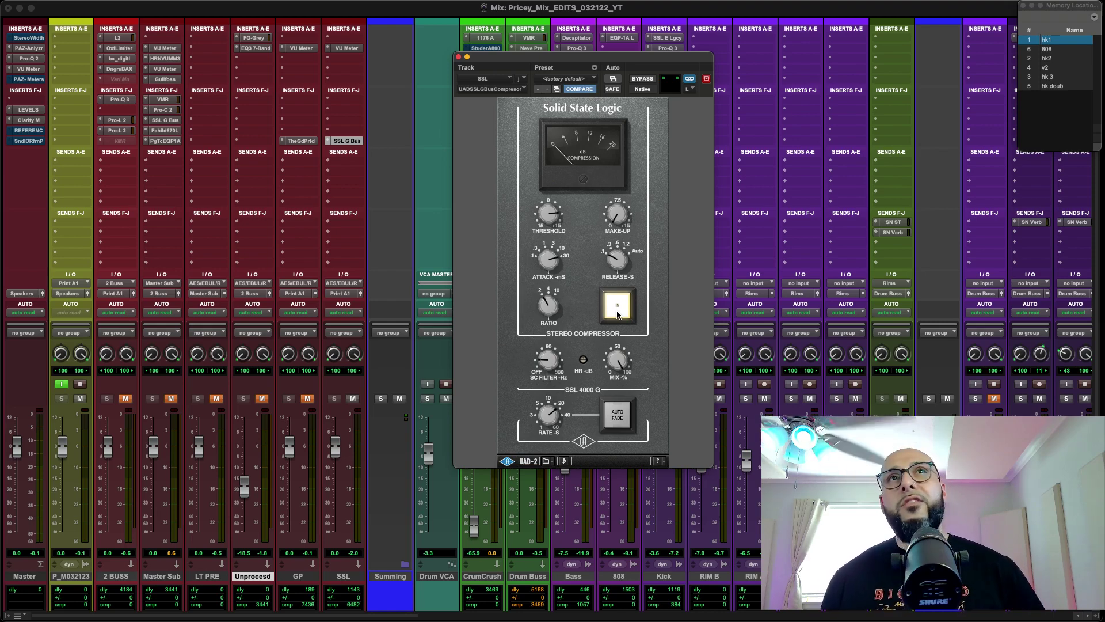
{"action": "left_click", "coordinate": [458, 57]}
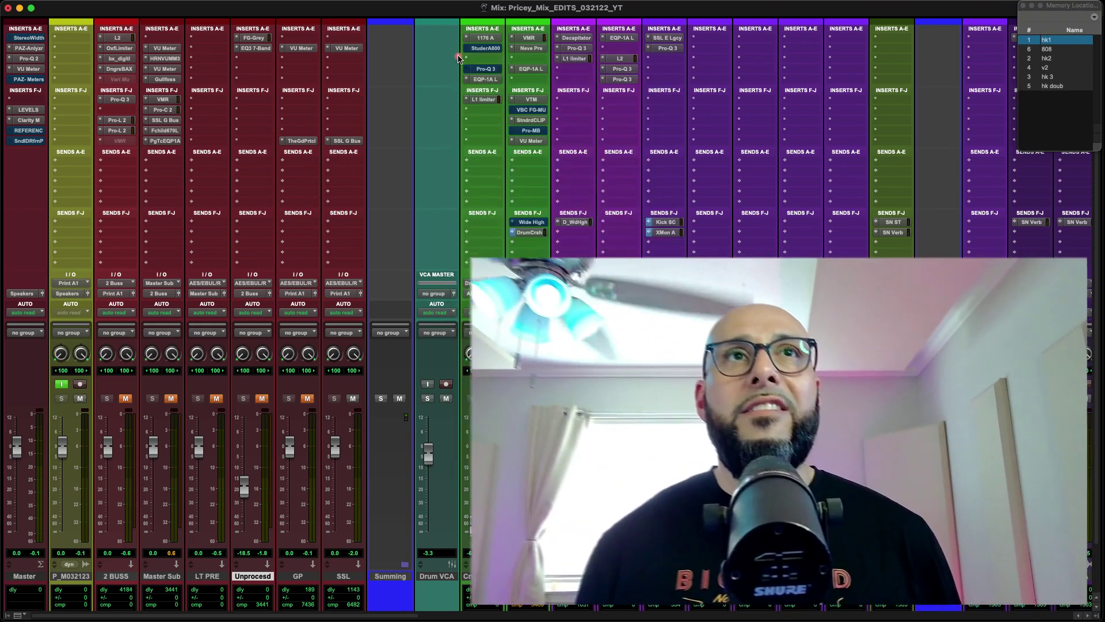